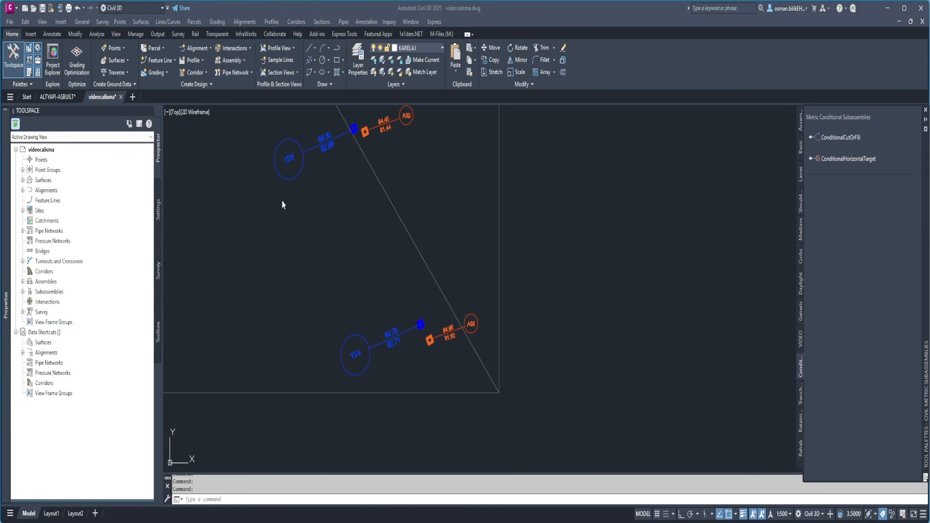
Review the trench excavation type sections in the PDF, and return to the Civil 3D drawing
drag(282, 201, 379, 0)
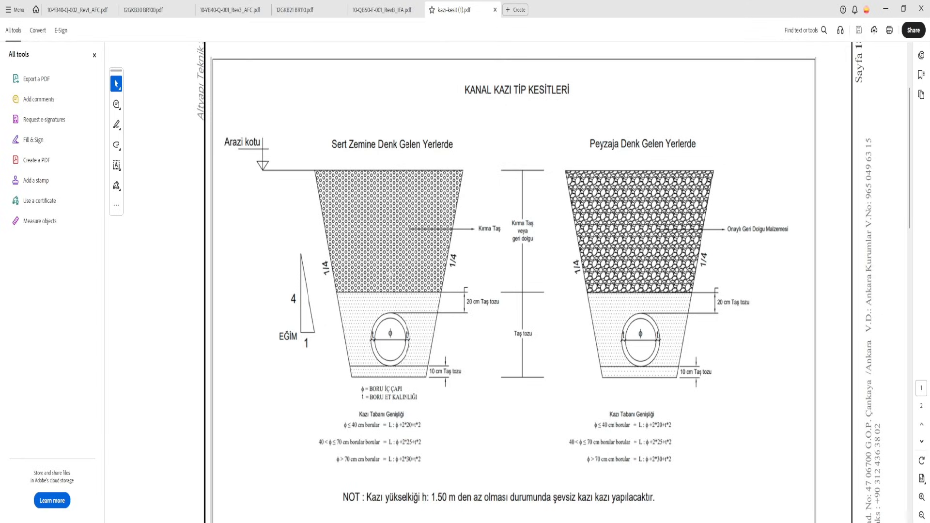
drag(548, 10, 0, 121)
click(398, 188)
scroll(395, 194, down, 5)
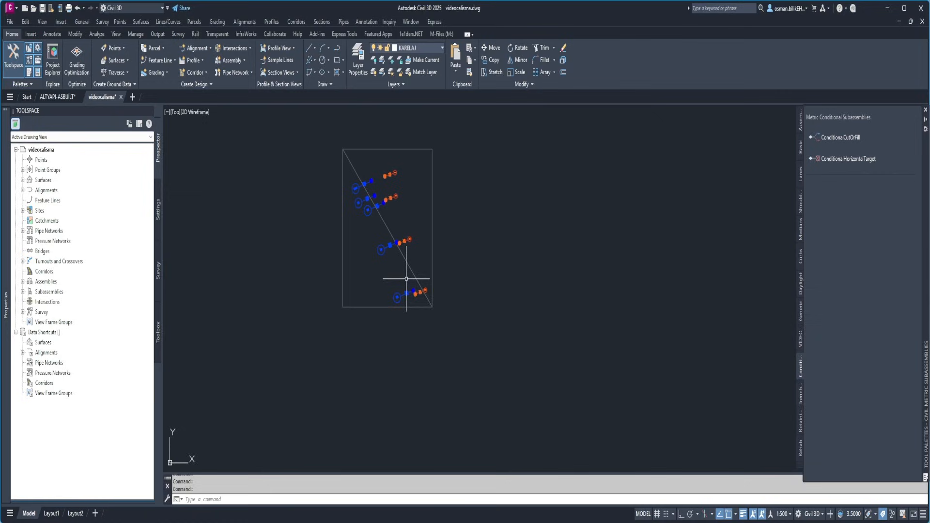
Set up a new centerline alignment layout, appending "guzergah" to the default name template
scroll(372, 193, up, 9)
scroll(382, 182, up, 4)
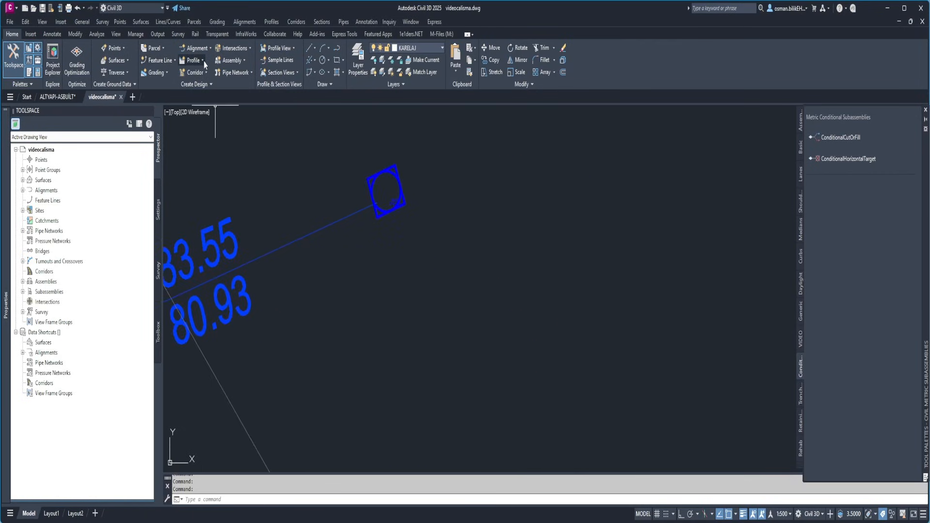
click(197, 48)
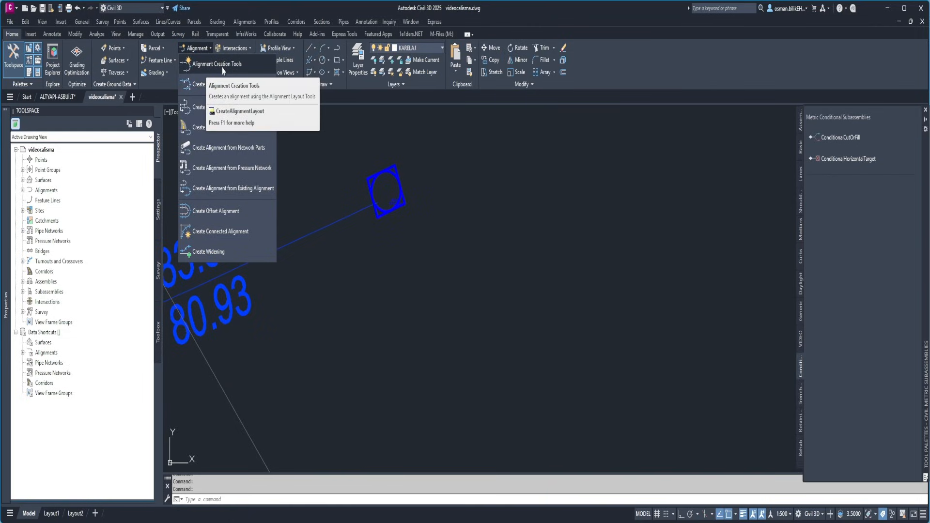
click(223, 67)
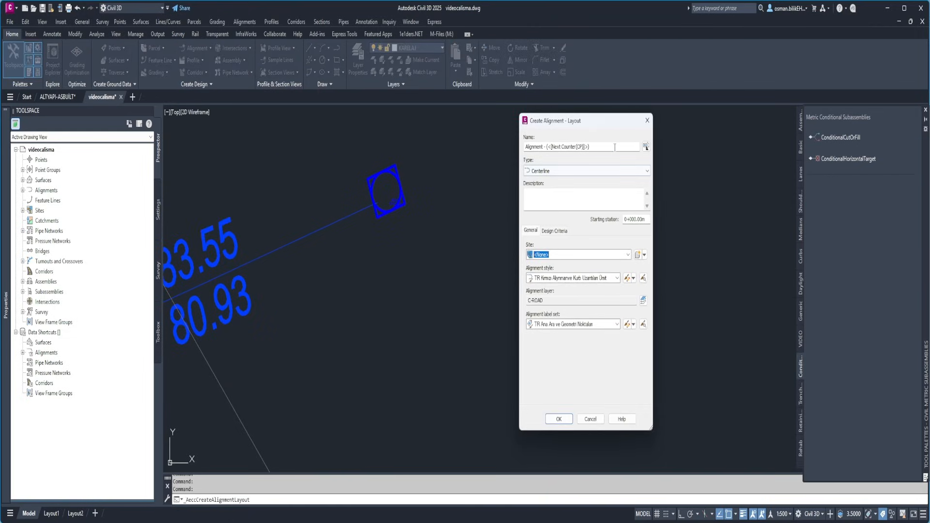
click(615, 147)
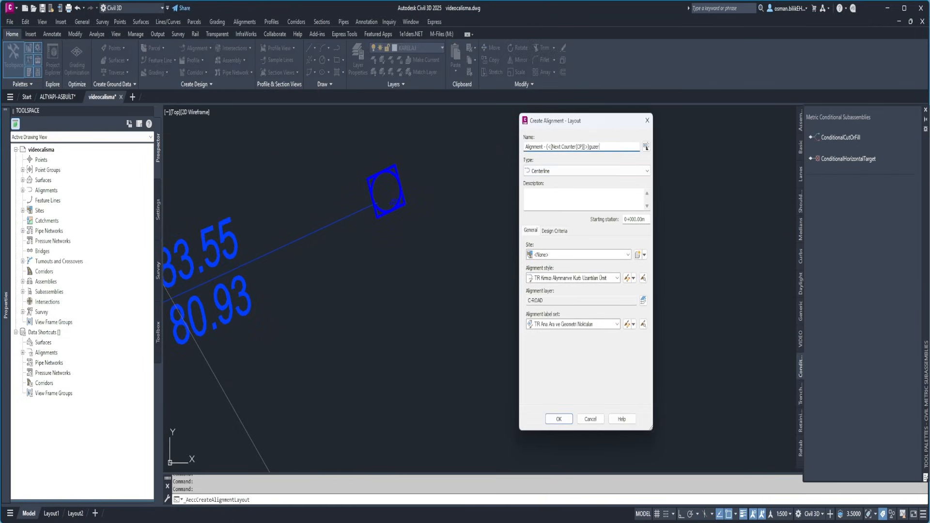
click(558, 420)
Start the alignment as tangent-tangent with curves, running from the YSİSKİ manhole to manhole YS1
click(585, 125)
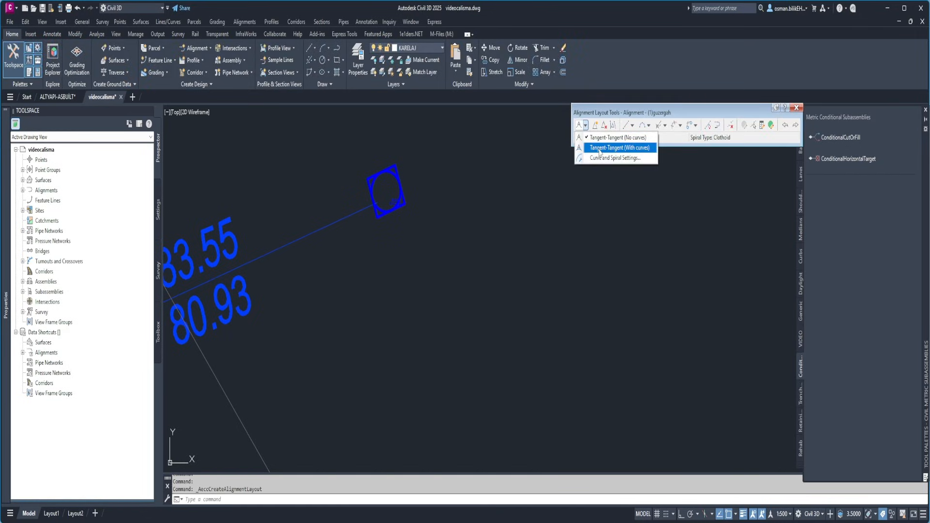
click(601, 148)
scroll(395, 297, down, 3)
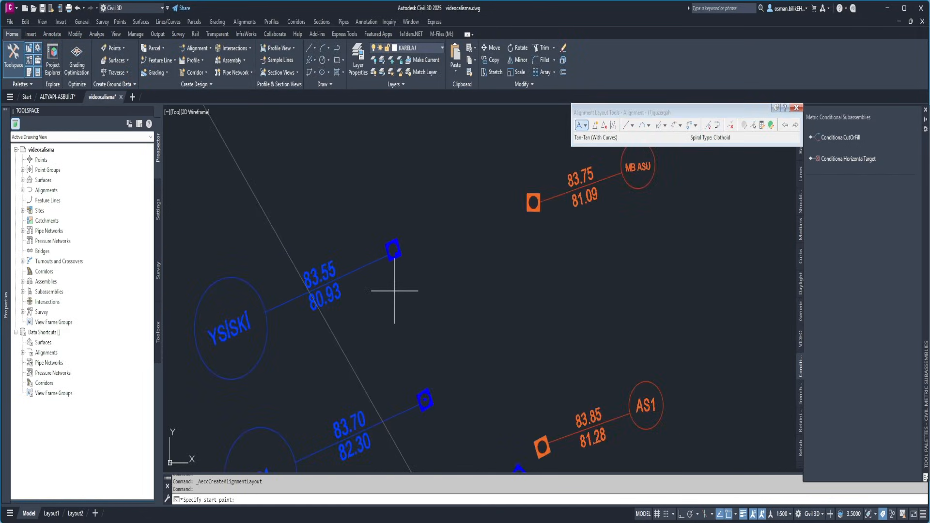
scroll(385, 270, up, 3)
click(380, 210)
scroll(375, 207, down, 3)
scroll(406, 368, up, 6)
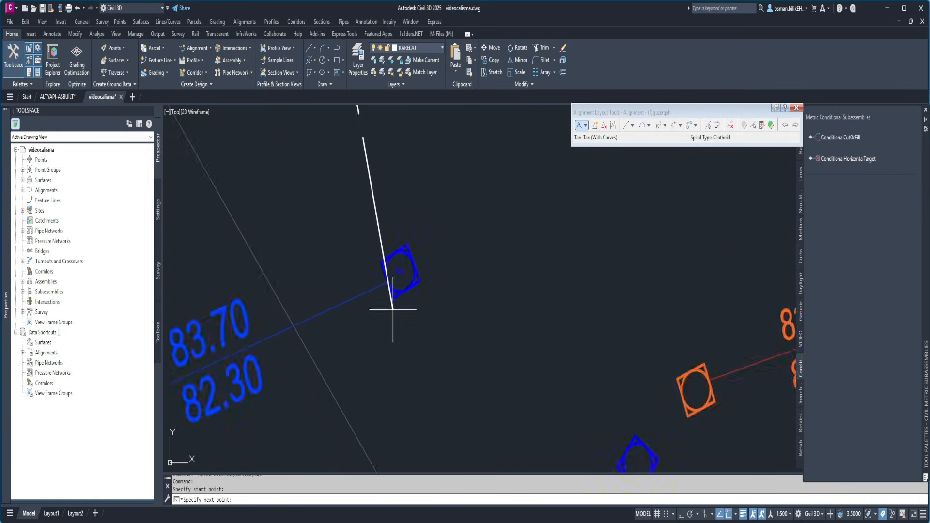
click(409, 215)
scroll(409, 215, down, 5)
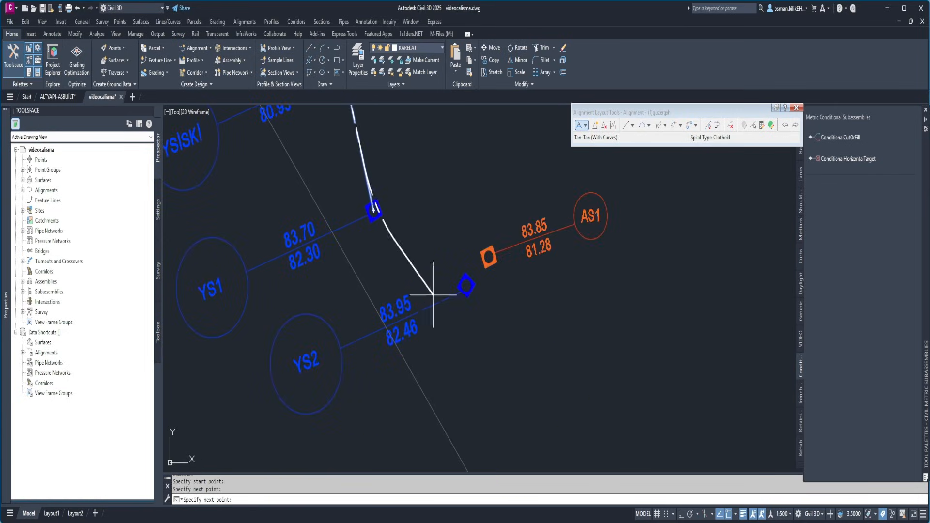
Continue the alignment through manholes YS2 and YS3, and finish it at manhole YS4
scroll(406, 312, down, 2)
middle_drag(417, 299, 353, 285)
scroll(365, 275, up, 4)
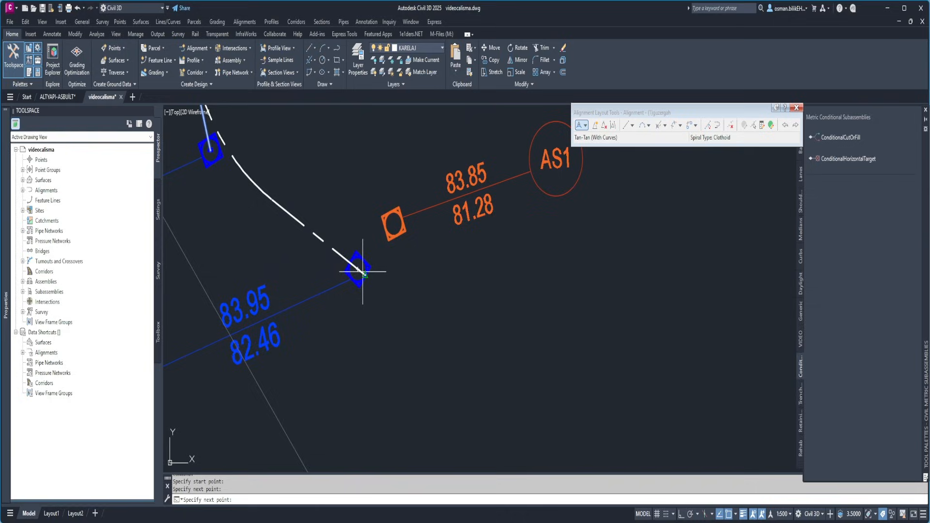
click(355, 266)
scroll(354, 263, down, 6)
scroll(364, 296, up, 5)
click(363, 295)
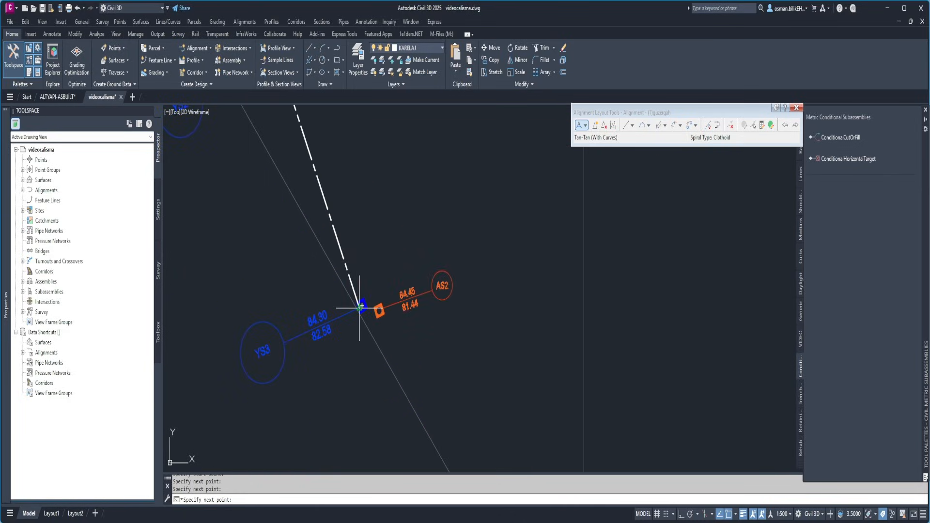
scroll(363, 295, down, 5)
scroll(370, 313, up, 5)
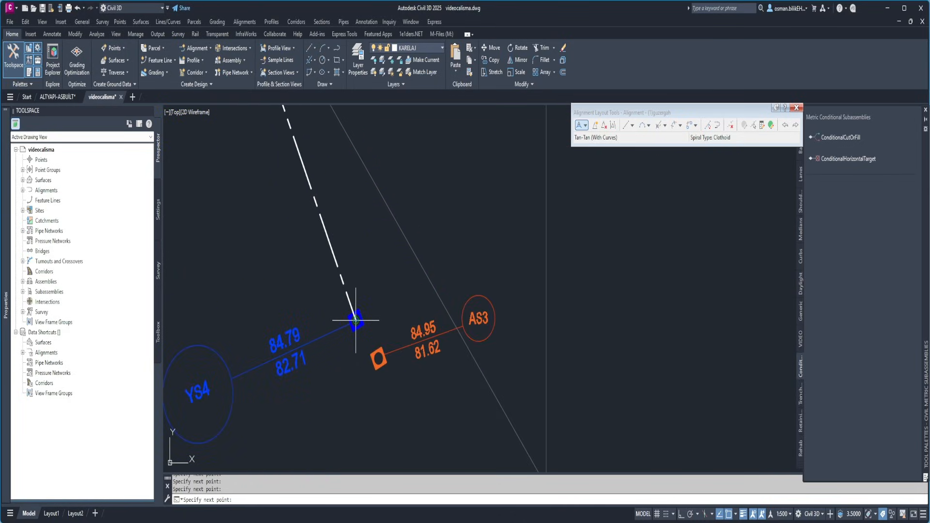
click(371, 312)
key(Return)
List the alignment's entities in the grid view and set the first curve's radius to 1 m
scroll(370, 312, down, 5)
scroll(323, 261, up, 5)
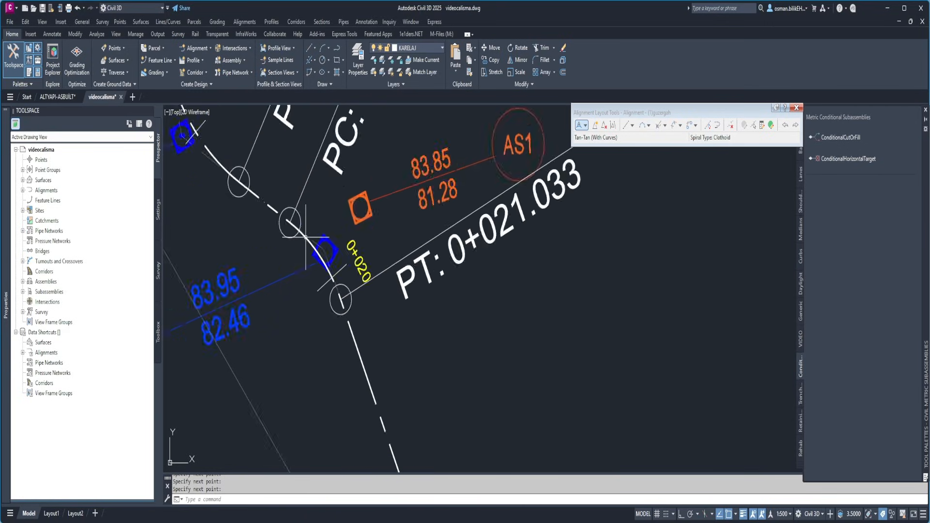
click(323, 260)
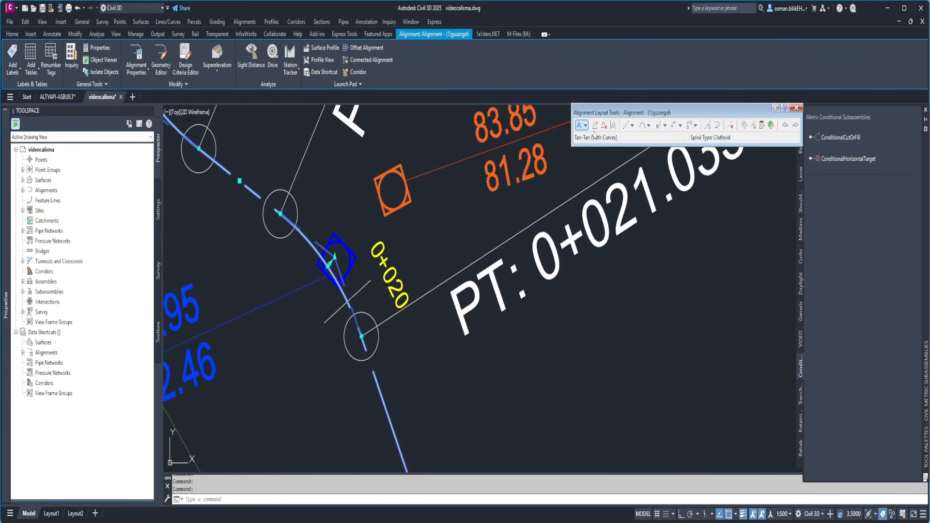
click(771, 125)
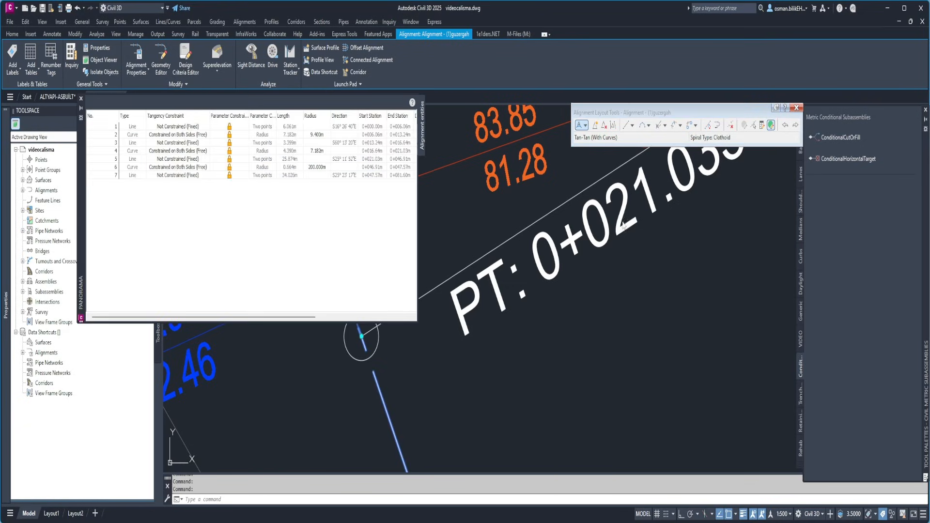
click(319, 135)
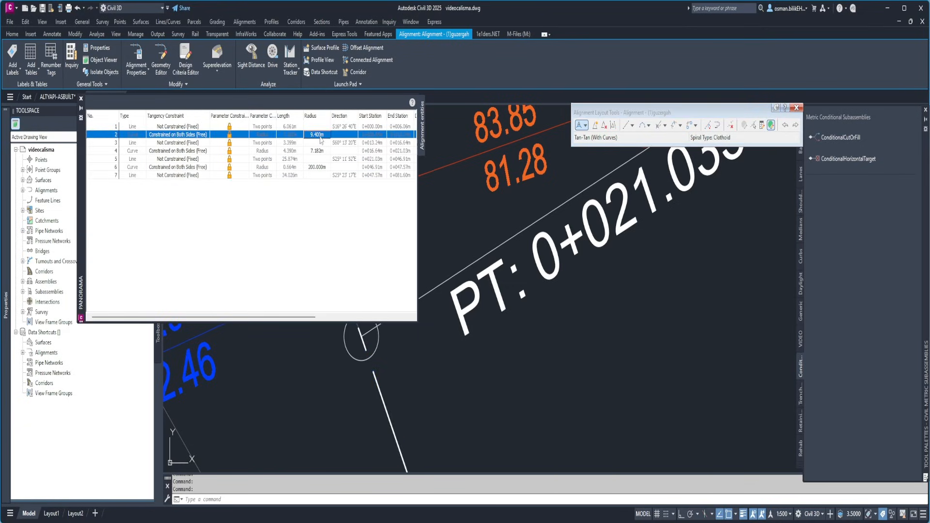
text(1)
key(Return)
Set the radii of the second and third curves to 1 m, and close the entity grid and layout tools
click(317, 151)
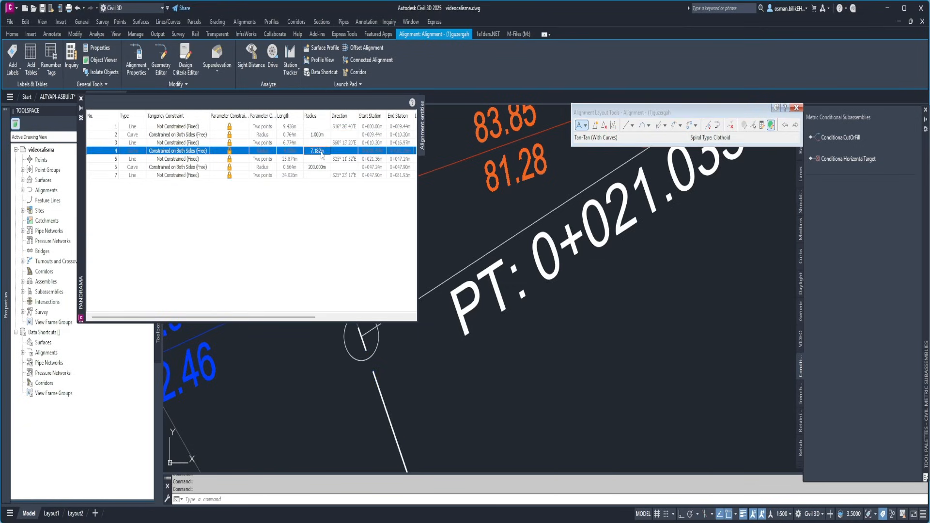
text(1)
key(Return)
click(317, 166)
text(1)
key(Return)
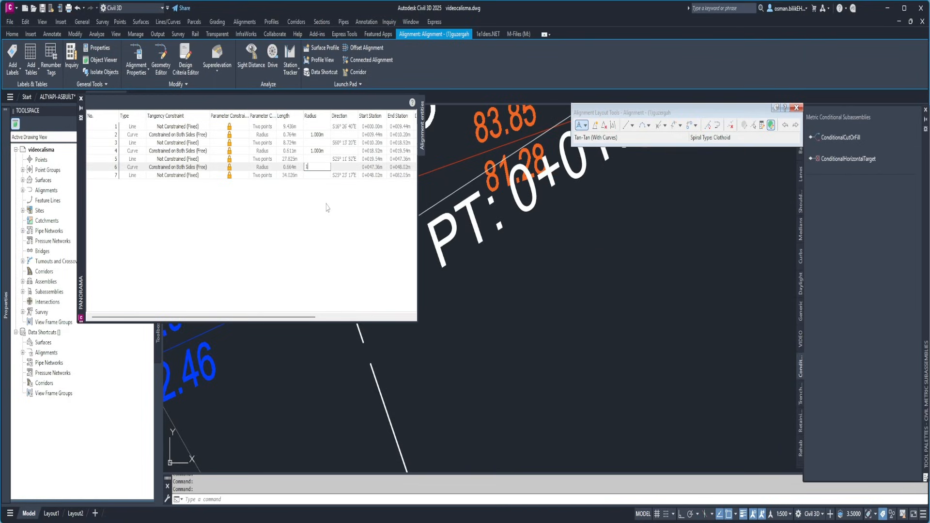
click(81, 99)
click(796, 107)
Create a profile along the guzergah alignment by sampling the listed surface over the full station range
scroll(369, 285, up, 3)
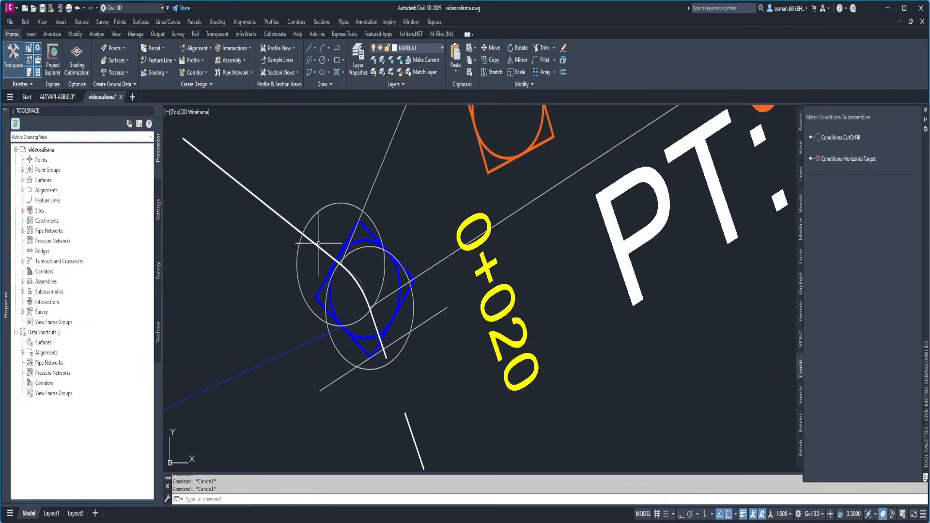
scroll(369, 285, down, 3)
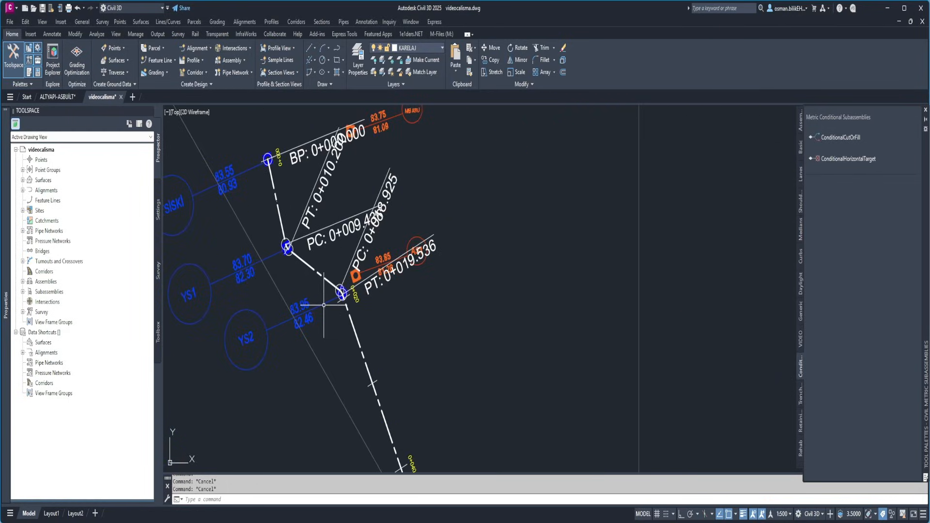
scroll(322, 310, down, 3)
scroll(305, 290, down, 4)
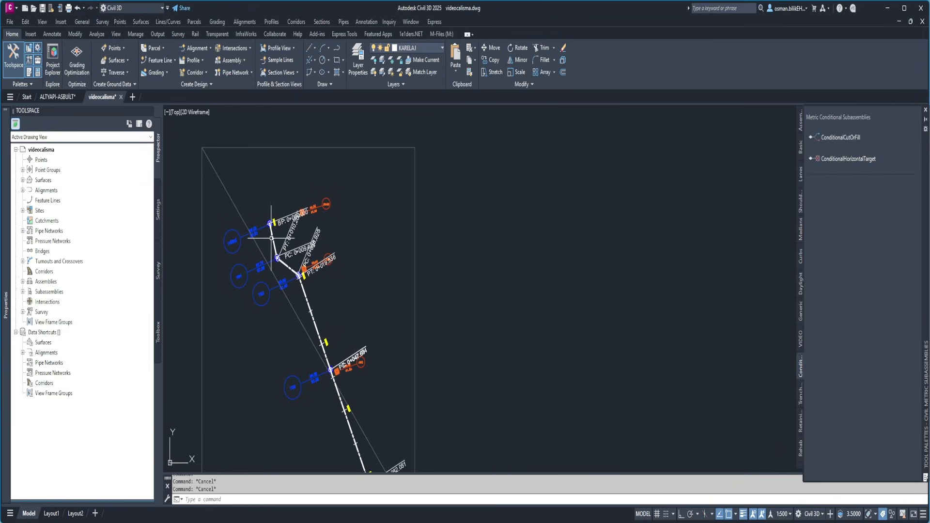
mouse_move(402, 270)
middle_down()
mouse_move(322, 267)
mouse_move(348, 254)
middle_up()
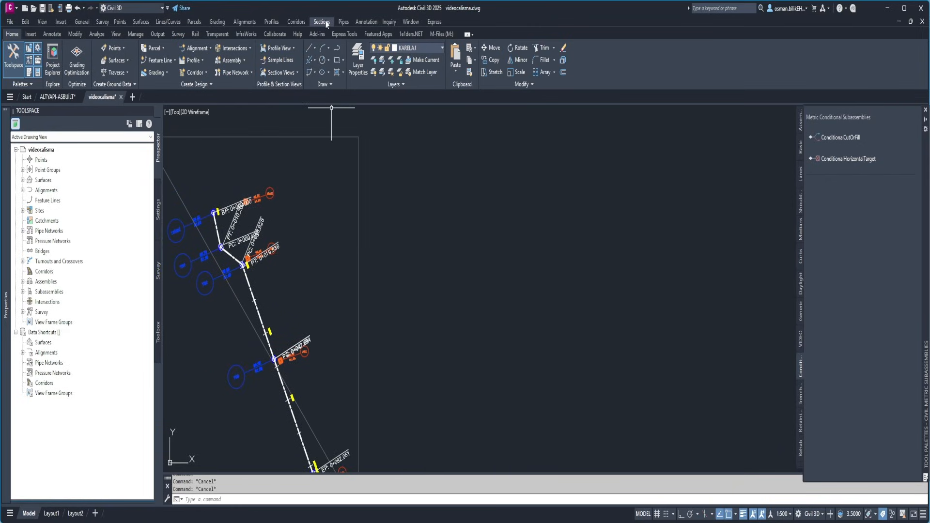
scroll(376, 153, down, 2)
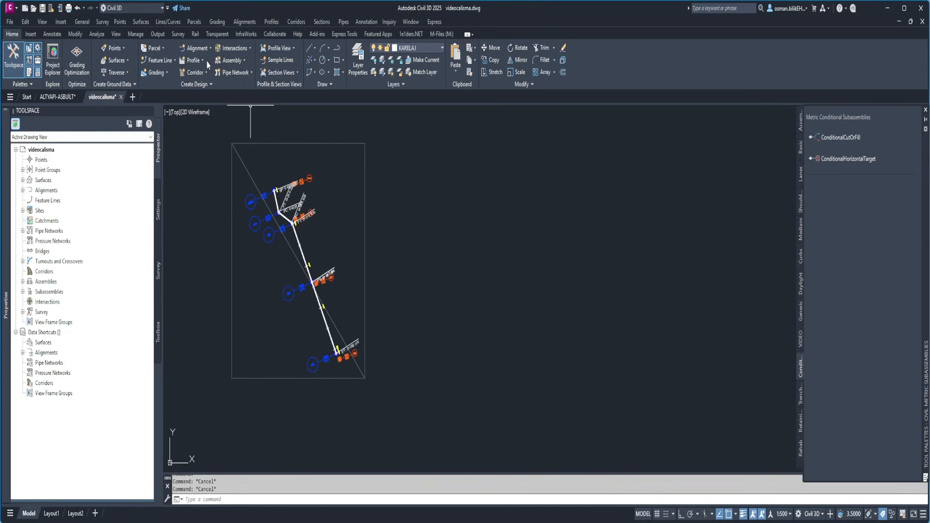
click(194, 60)
click(209, 78)
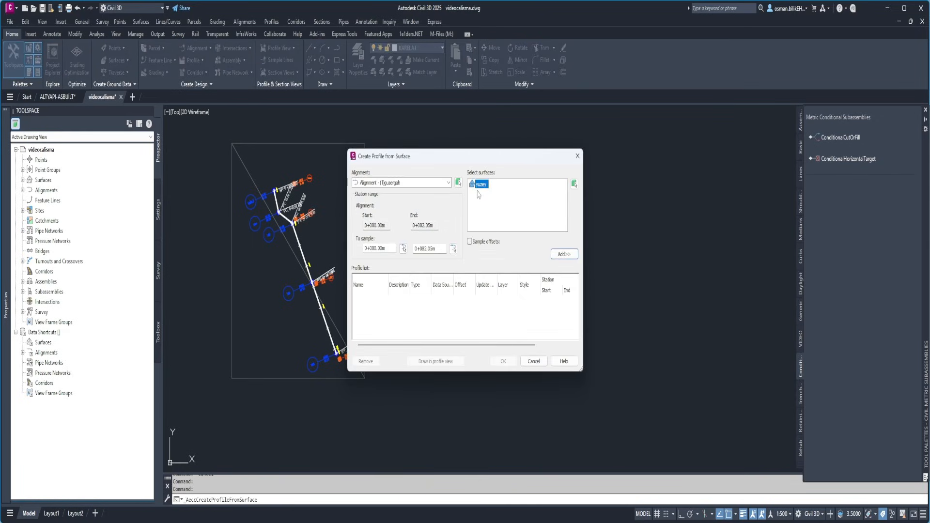
click(564, 254)
Draw the surface profile in a new profile view with the default settings, placed beside the plan
click(435, 361)
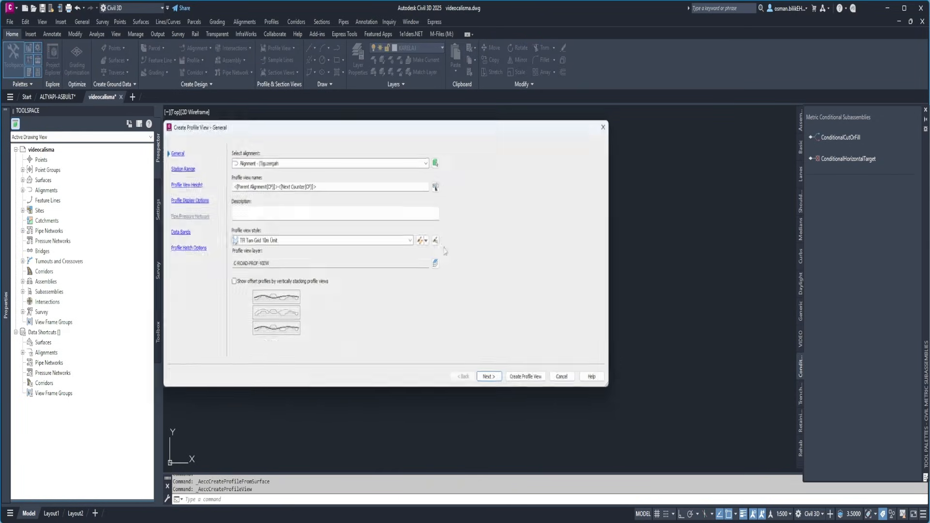
click(533, 383)
click(468, 212)
middle_drag(474, 232, 447, 246)
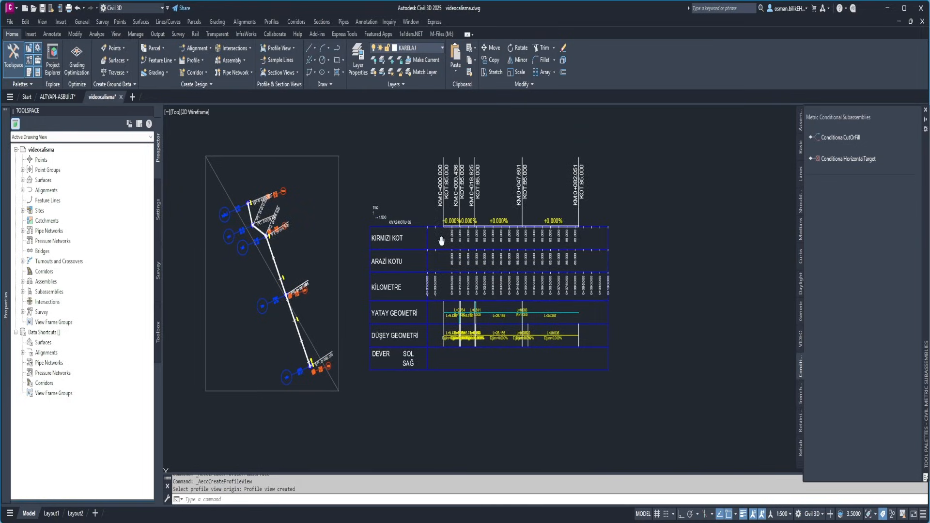
Examine the new profile view and the list of bands in its properties
scroll(448, 245, down, 2)
scroll(453, 231, up, 8)
scroll(425, 272, down, 8)
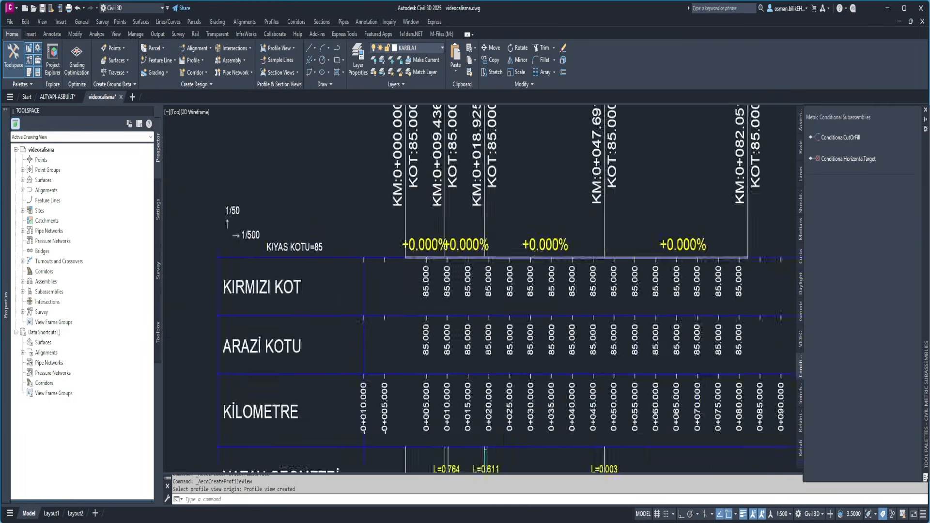
click(436, 257)
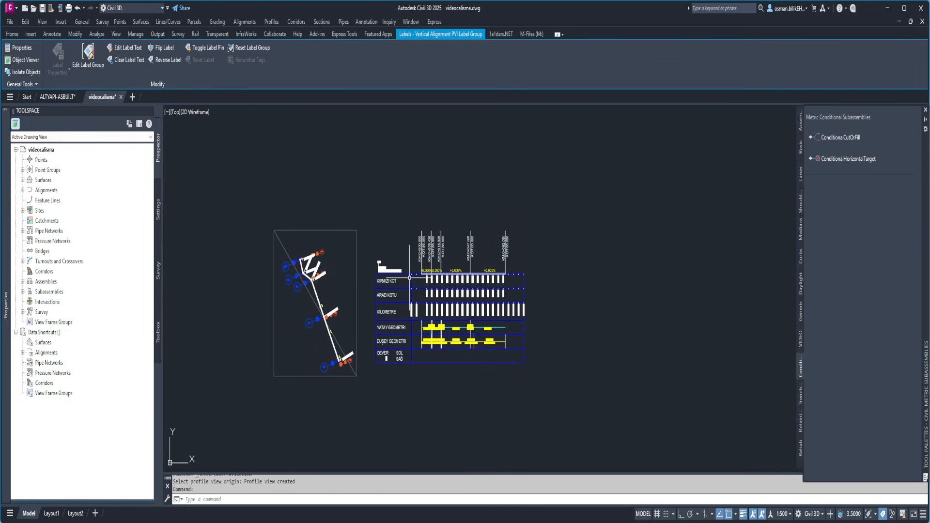
key(Escape)
click(411, 280)
click(254, 61)
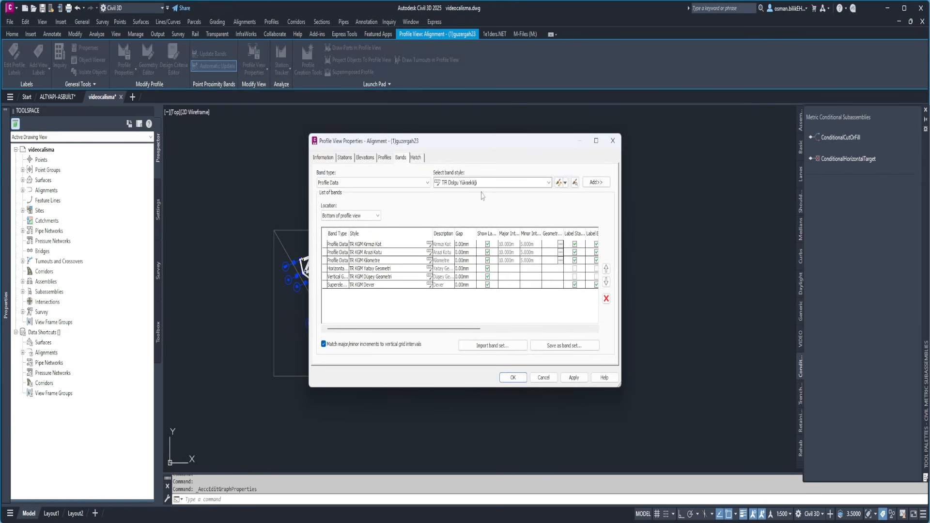
key(Escape)
key(Escape)
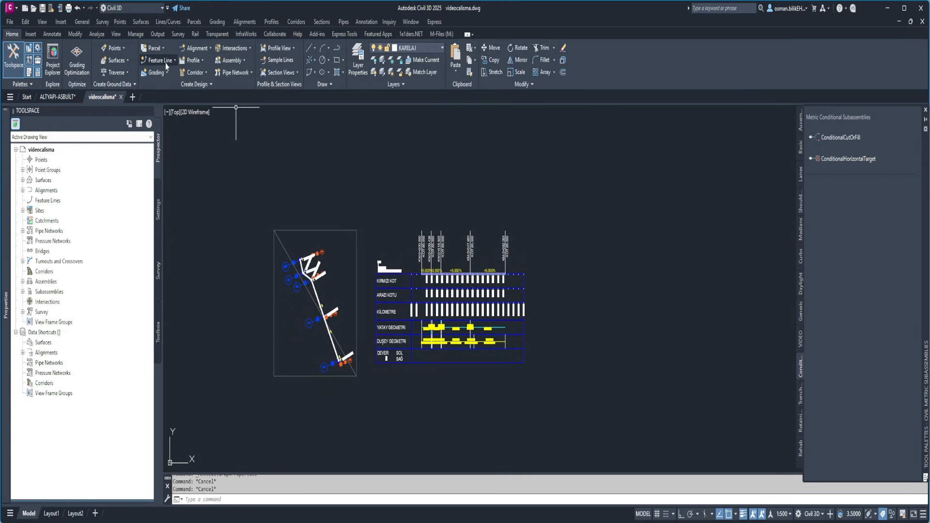
Create a layout profile on the new profile view, appending "kirmizi kot" to the default name
click(193, 60)
click(212, 96)
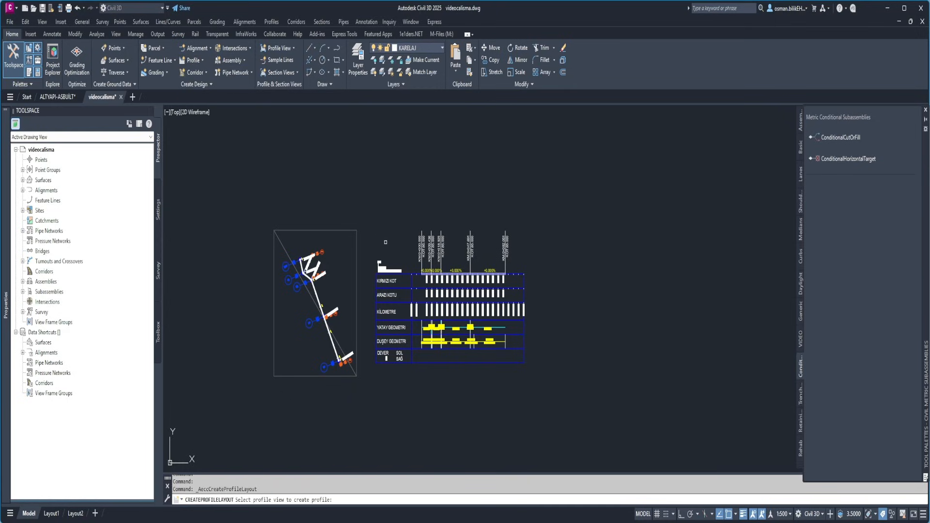
click(417, 281)
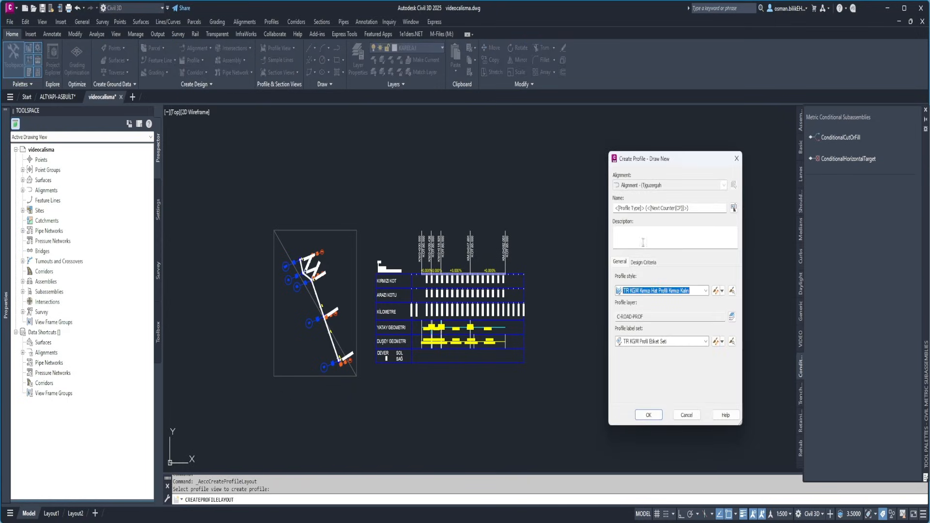
click(694, 209)
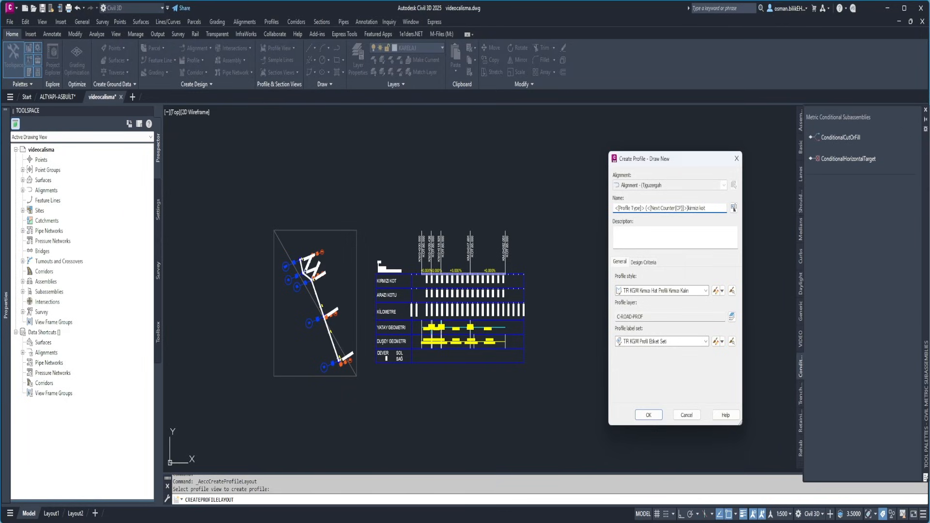
click(650, 417)
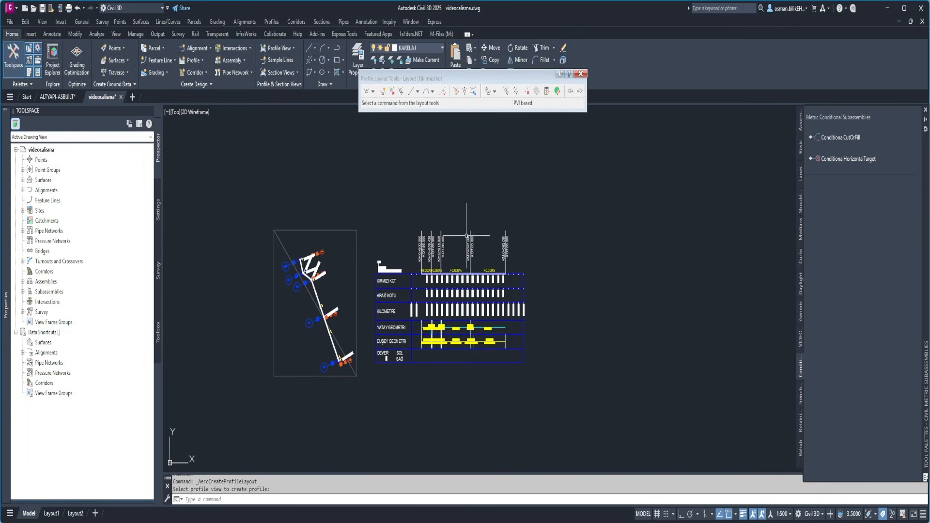
click(455, 92)
double_click(39, 108)
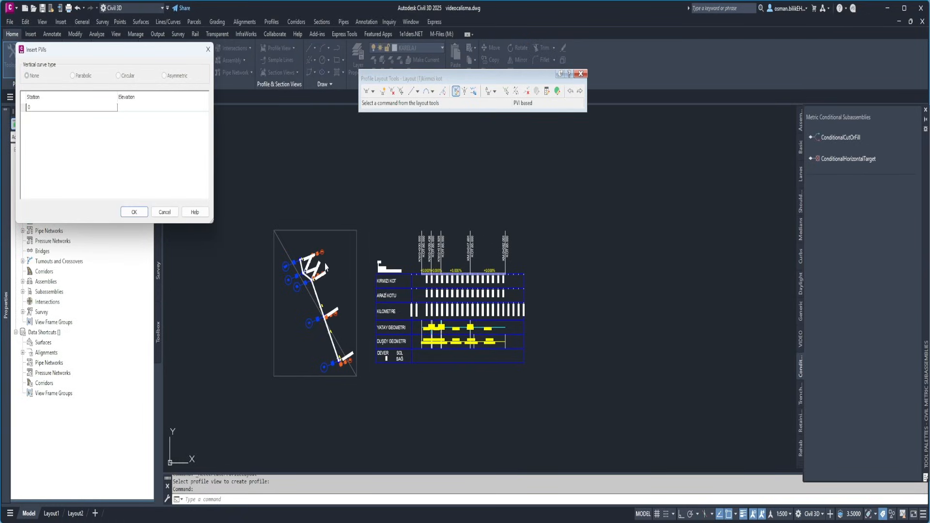
key(Return)
click(208, 49)
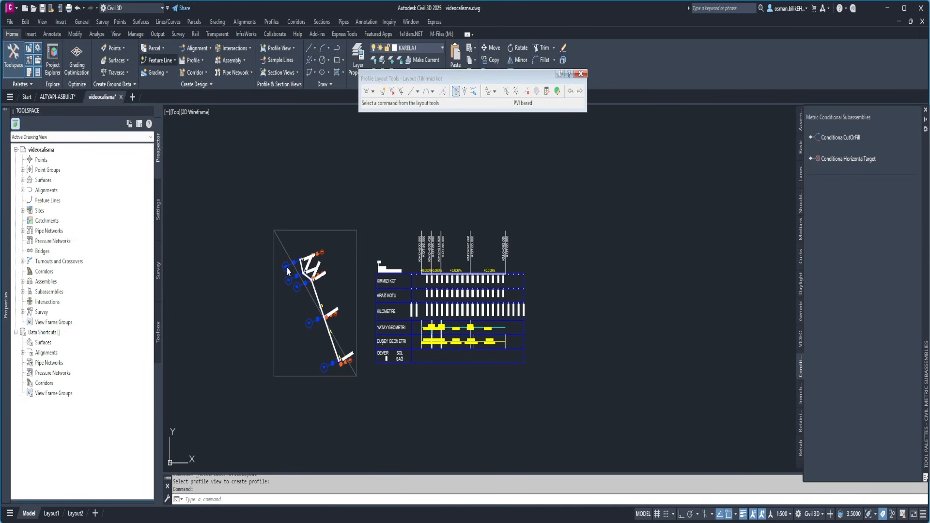
key(Escape)
key(Escape)
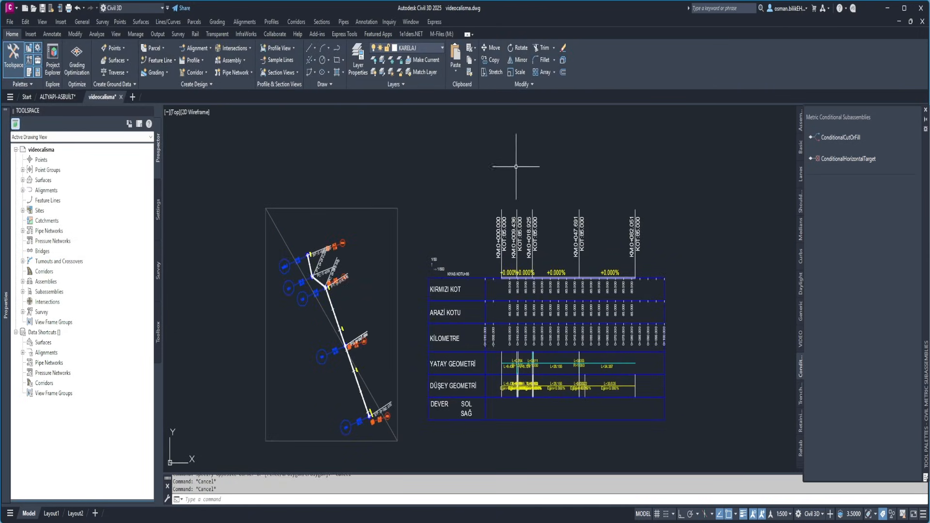
Examine the station labels and manhole elevations along the guzergah alignment, from its start point to manhole YS4
scroll(394, 290, up, 2)
scroll(347, 223, up, 5)
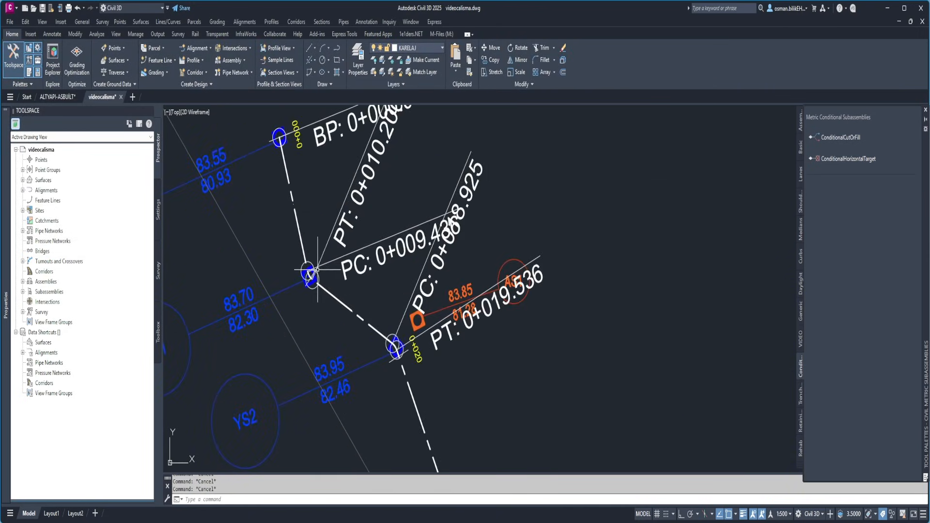
scroll(269, 194, up, 2)
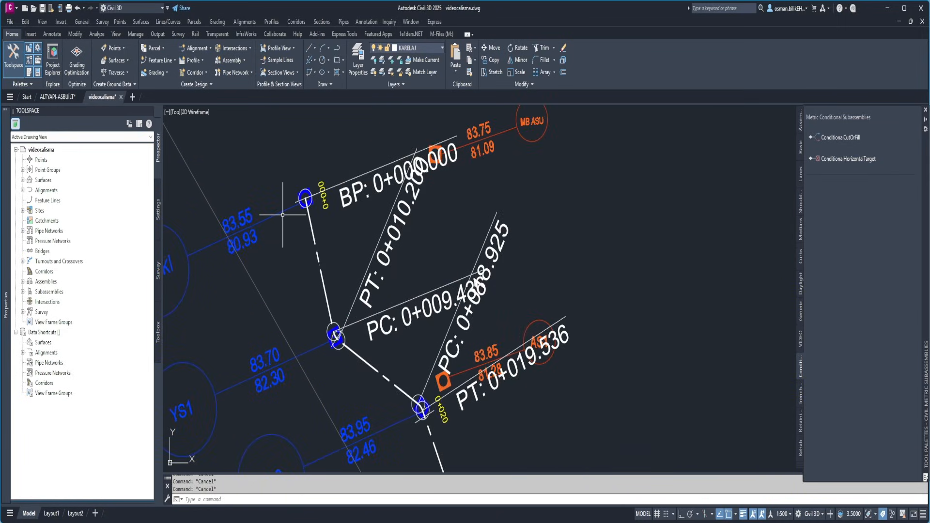
mouse_move(282, 215)
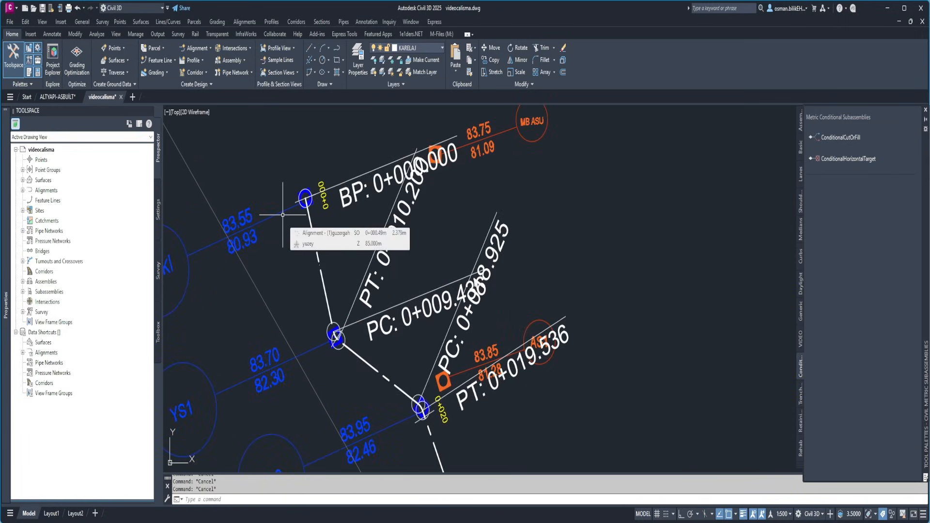
middle_drag(273, 315, 299, 192)
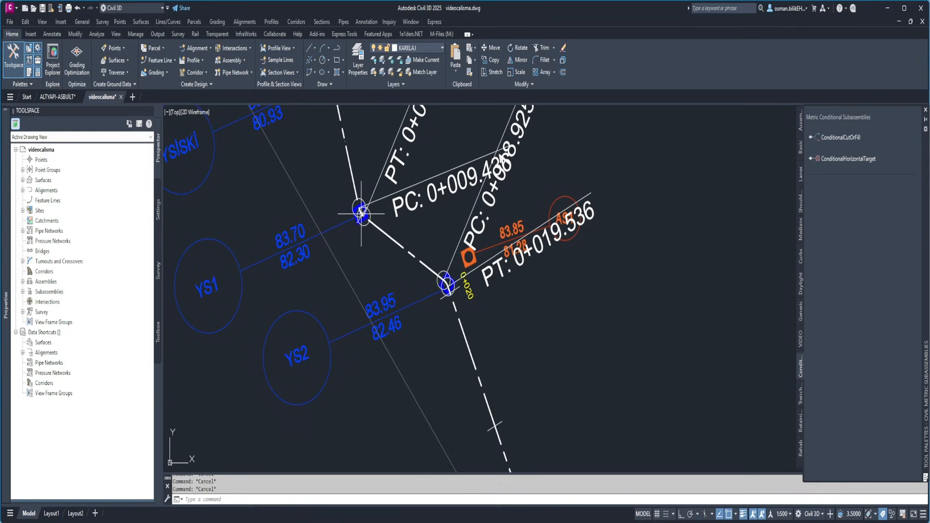
mouse_move(361, 213)
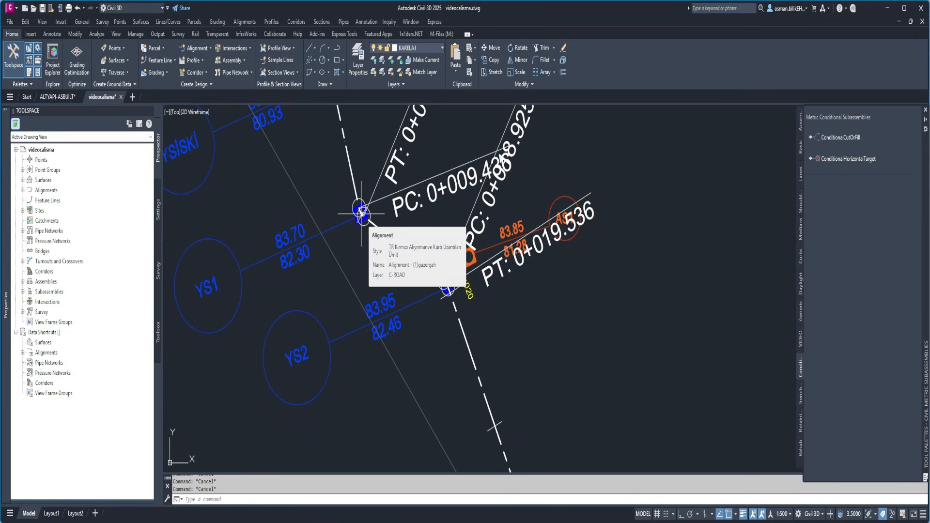
middle_drag(380, 258, 323, 193)
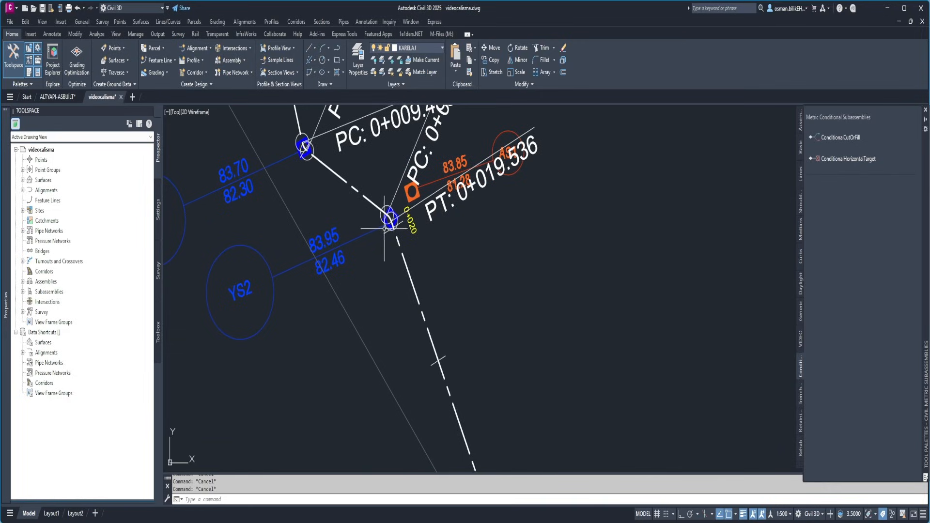
mouse_move(387, 226)
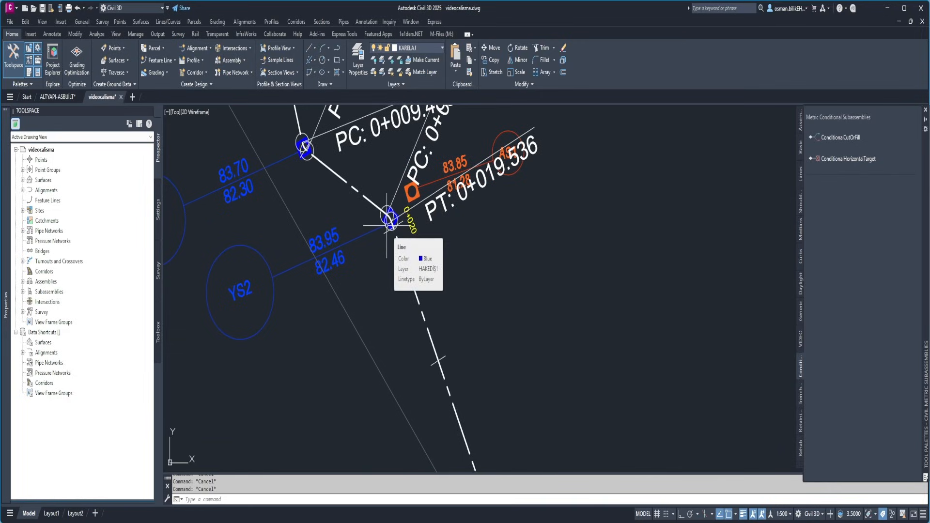
scroll(387, 225, down, 7)
scroll(364, 245, up, 7)
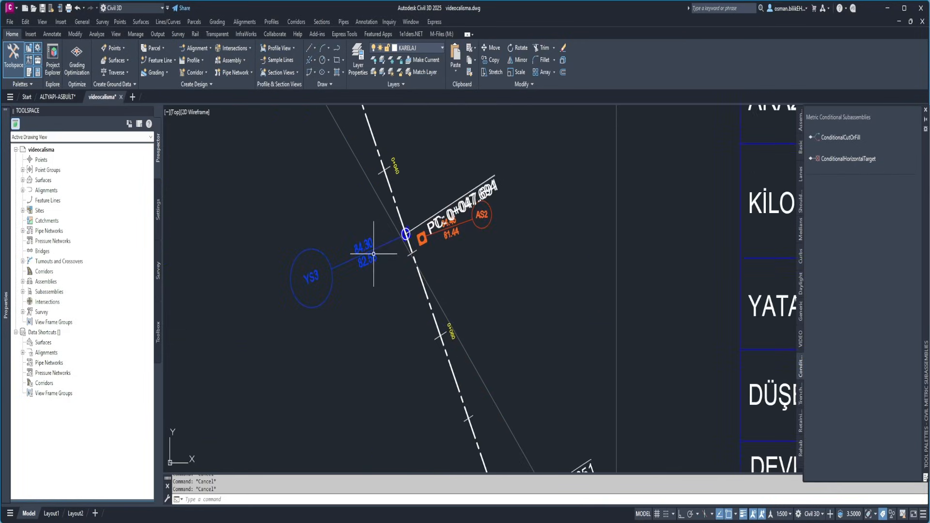
mouse_move(509, 189)
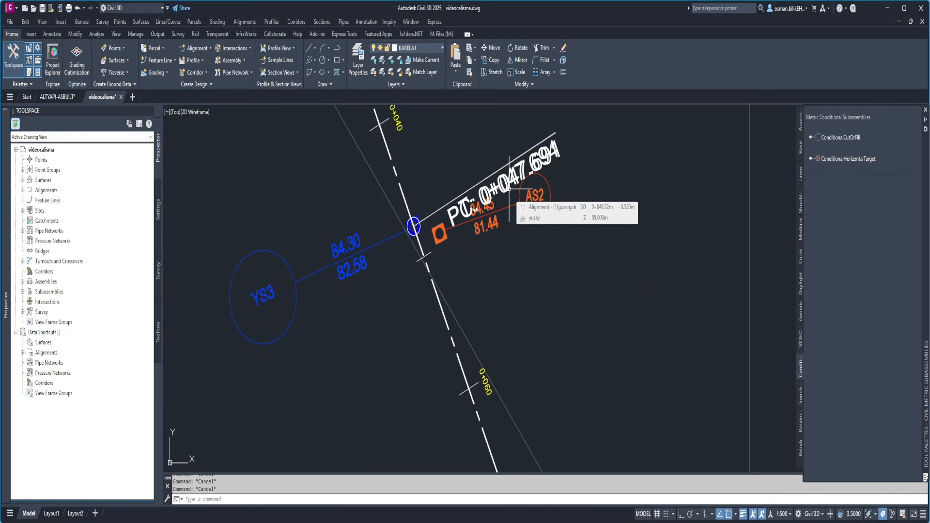
scroll(482, 224, down, 6)
scroll(438, 305, up, 6)
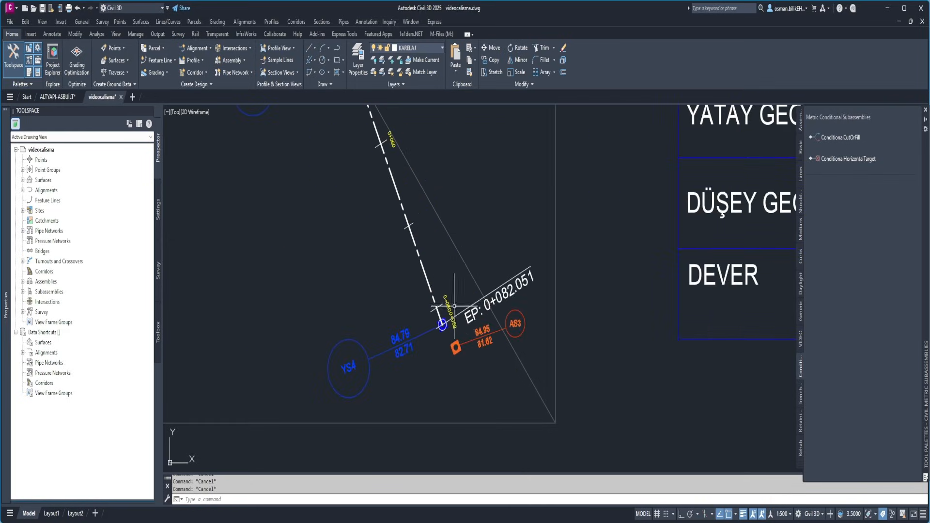
scroll(436, 294, up, 2)
mouse_move(442, 298)
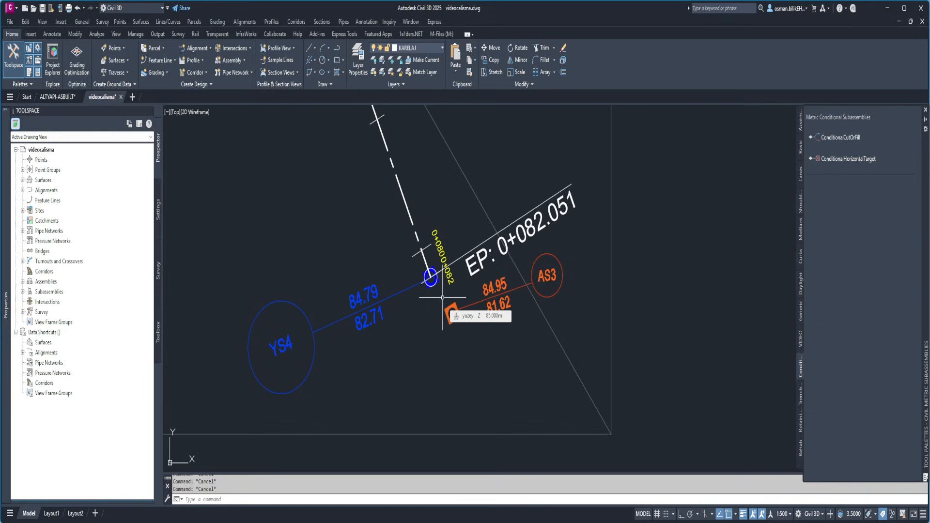
Recheck the lower elevation values of the blue manhole labels against their stations, from YS1 through YS4
scroll(442, 298, down, 4)
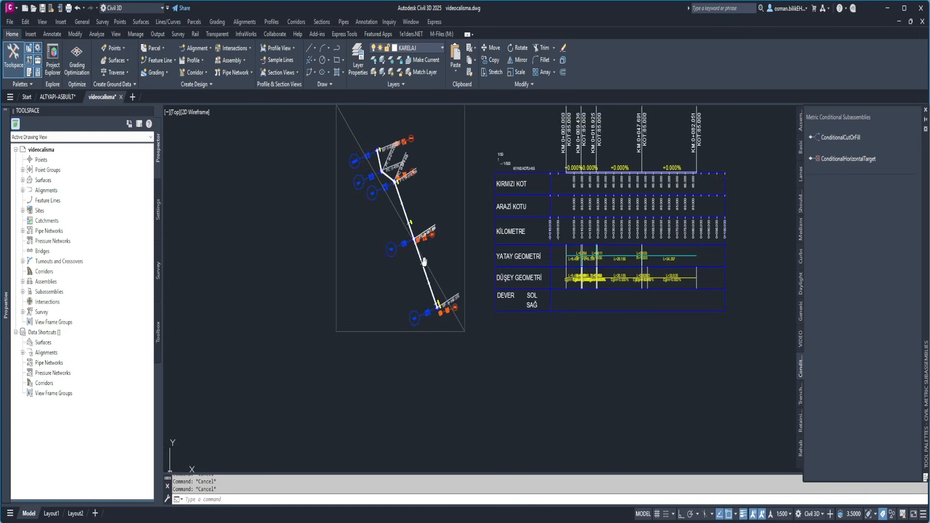
scroll(351, 221, up, 5)
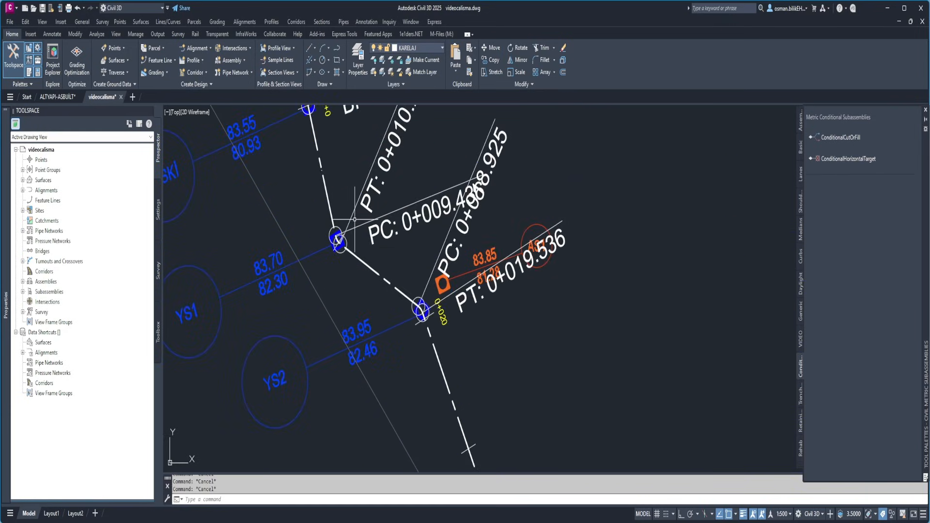
scroll(425, 363, down, 5)
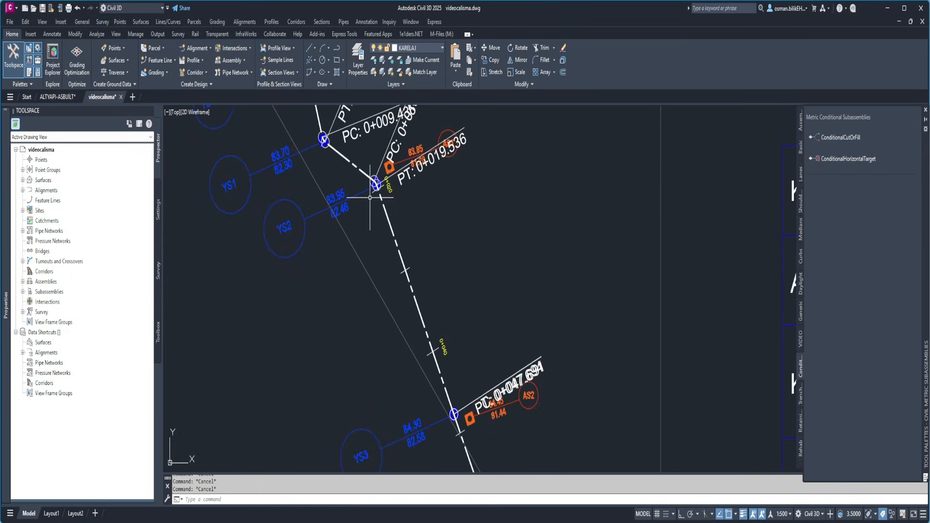
scroll(390, 295, up, 5)
scroll(386, 256, down, 4)
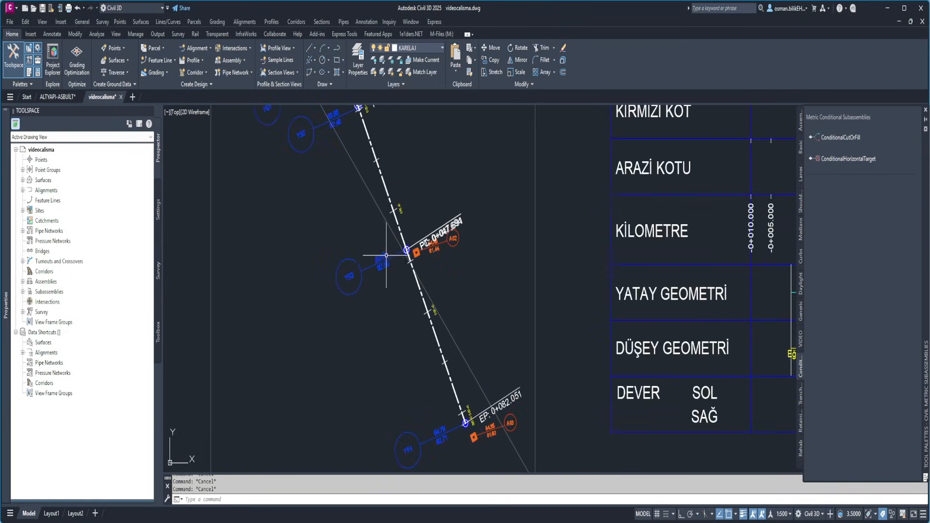
middle_drag(402, 335, 376, 250)
scroll(429, 372, up, 2)
scroll(429, 372, up, 2)
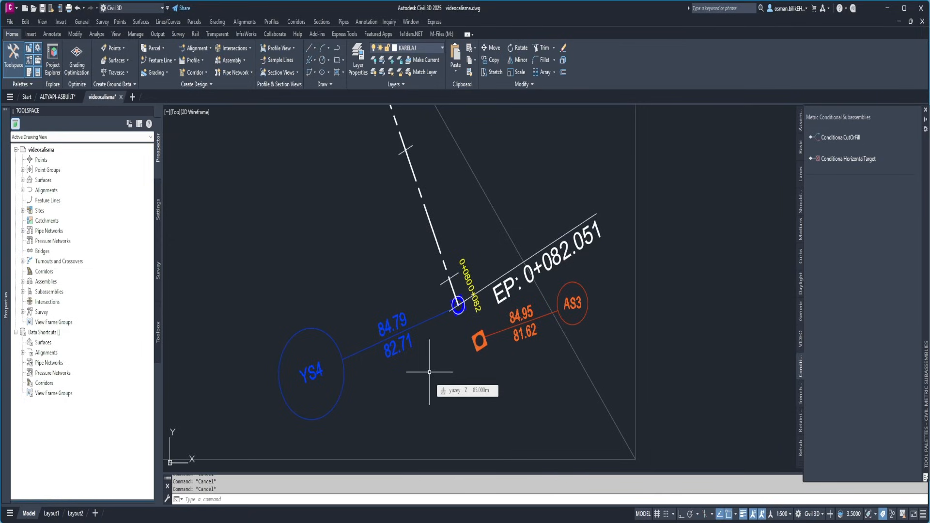
scroll(329, 266, down, 5)
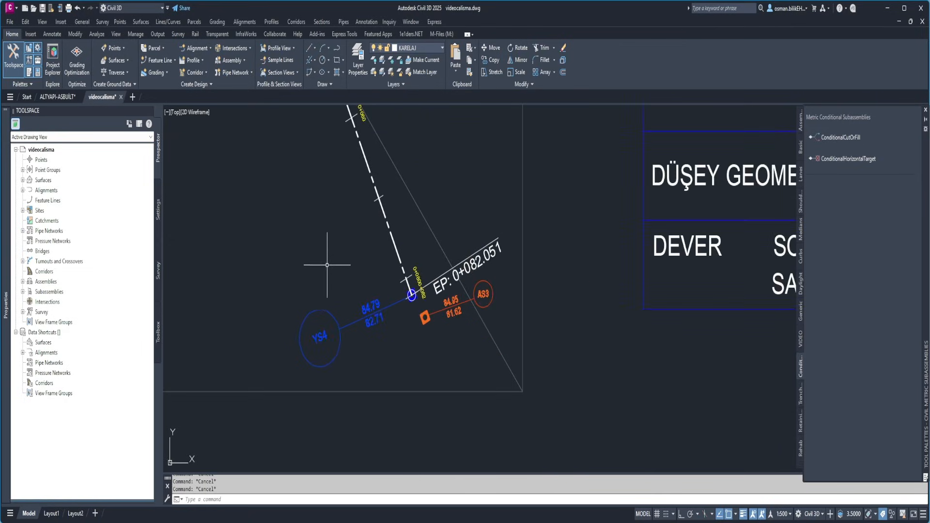
Create another layout profile on the profile view, appending "kirmizi kot" to the default name and keeping the default style and label set
click(193, 60)
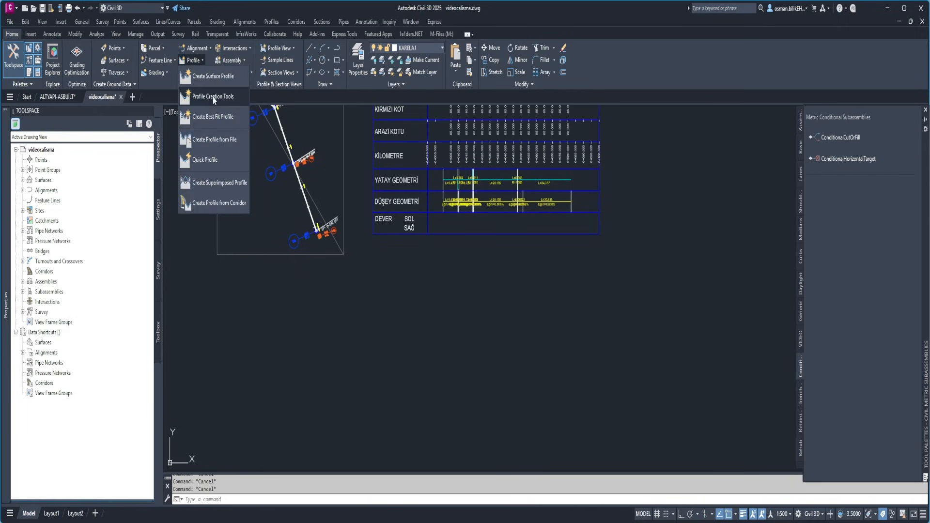
click(214, 96)
click(599, 226)
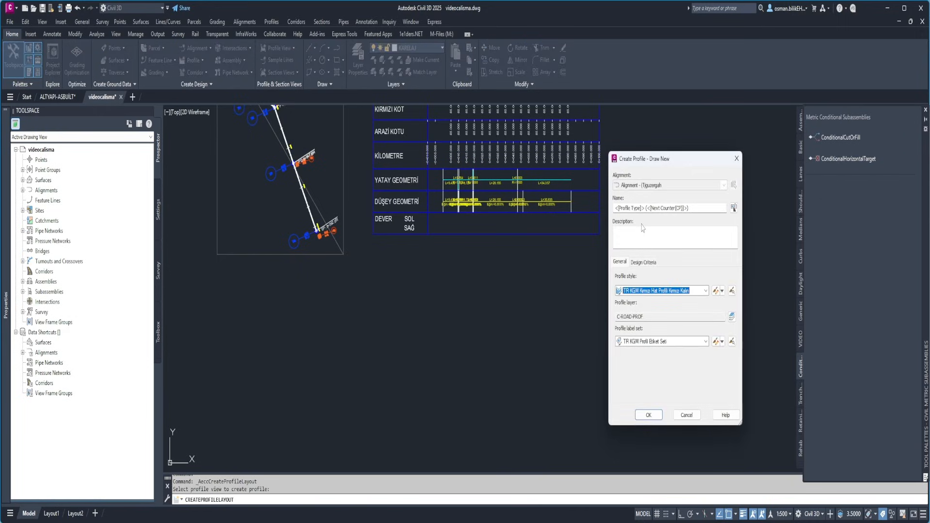
click(714, 208)
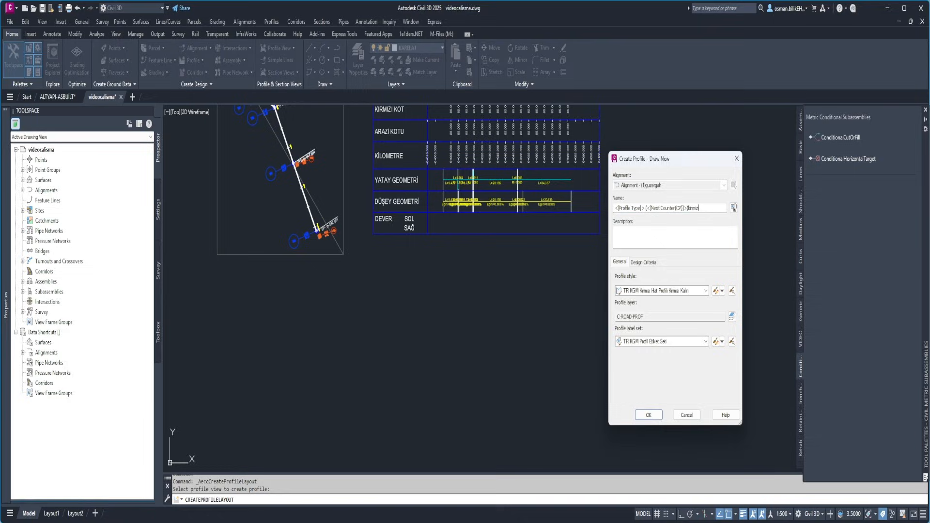
click(649, 415)
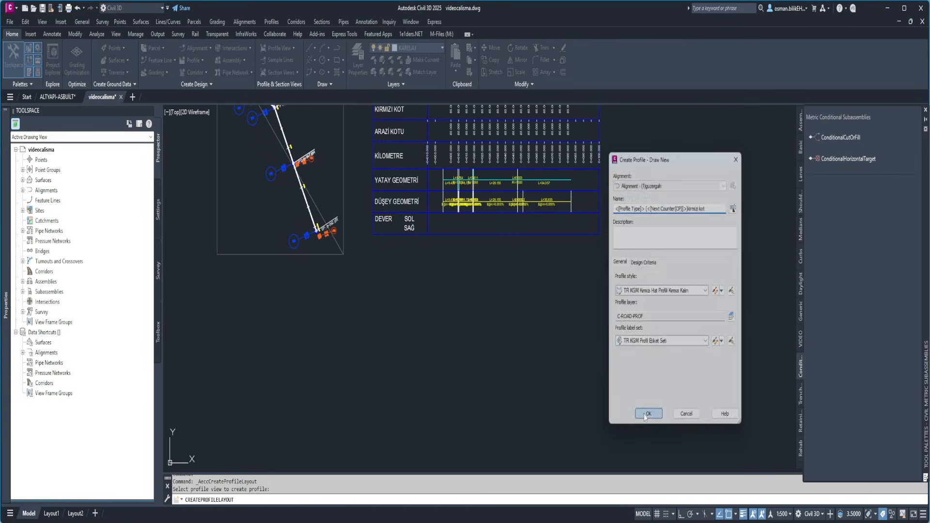
Begin tabular PVI entry for the new layout profile with a first PVI at station 0 and elevation 80.93 m
click(455, 91)
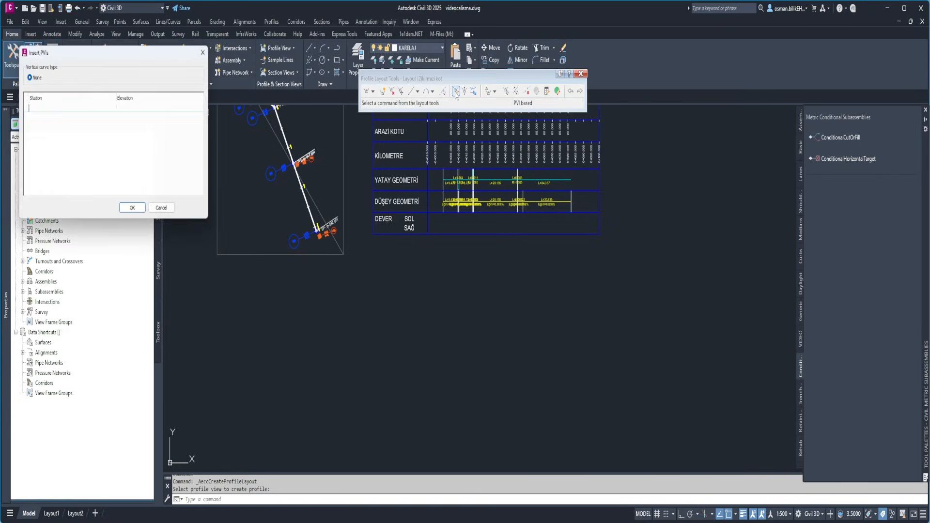
click(51, 109)
click(52, 108)
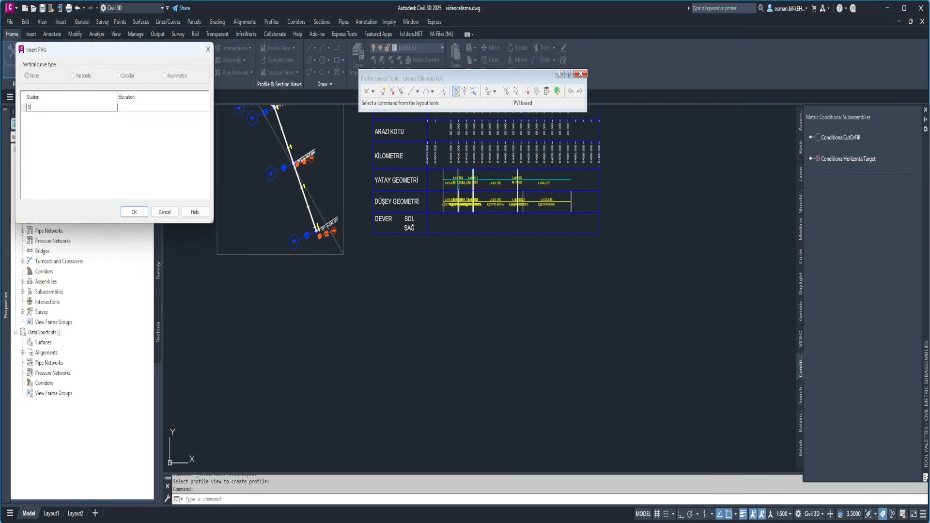
click(125, 108)
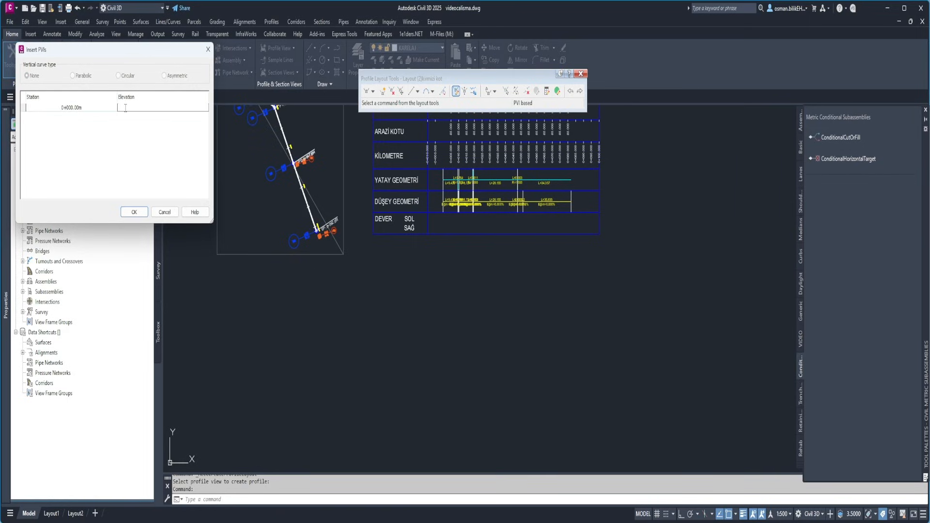
text(80.93)
key(Return)
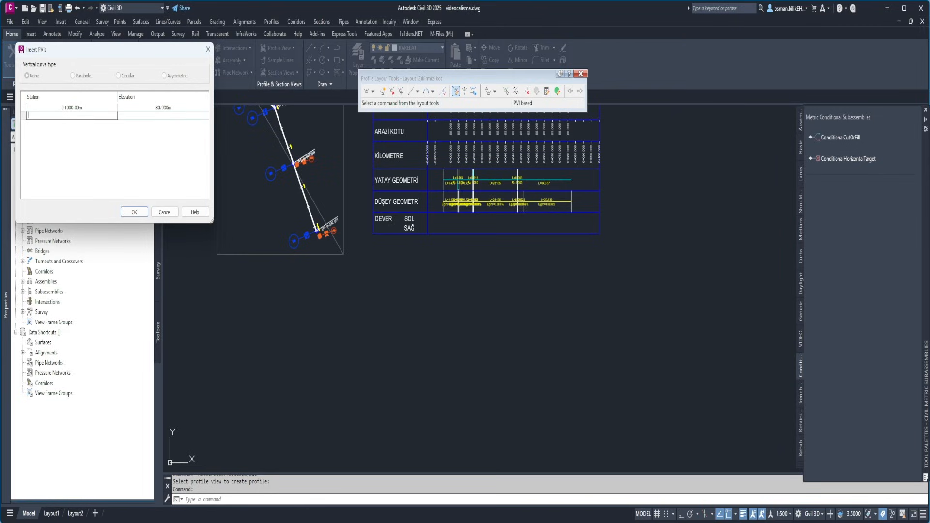
Add PVIs at station 10 with elevation 82.30 m and at station 20 with elevation 82.46 m
text(10)
key(Return)
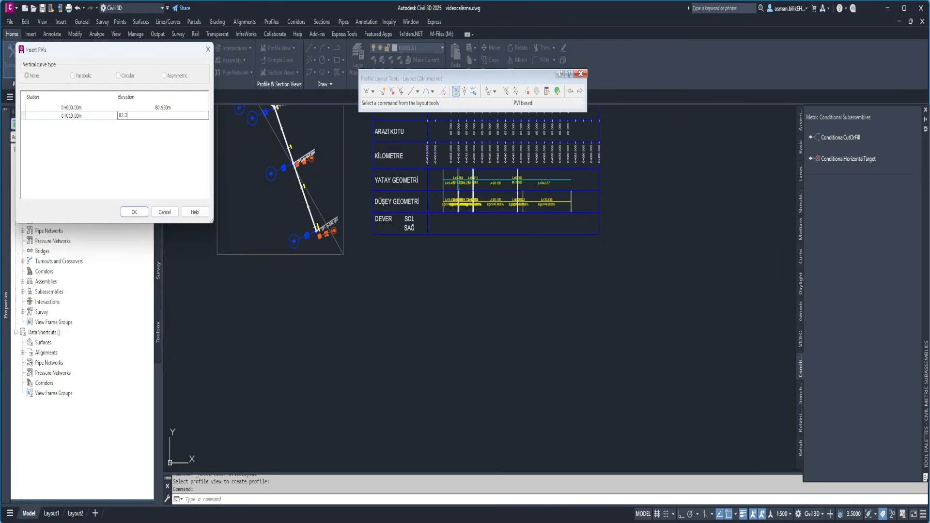
text(82.30)
key(Return)
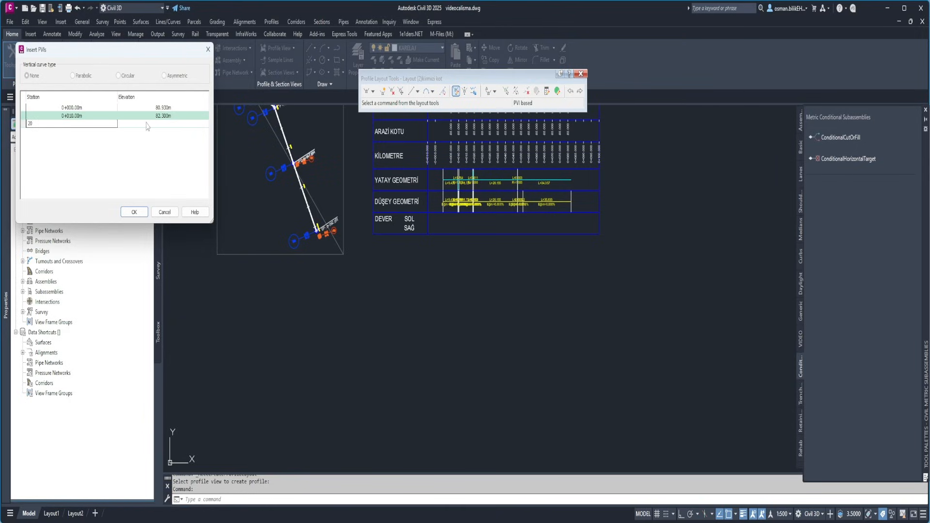
text(20)
key(Return)
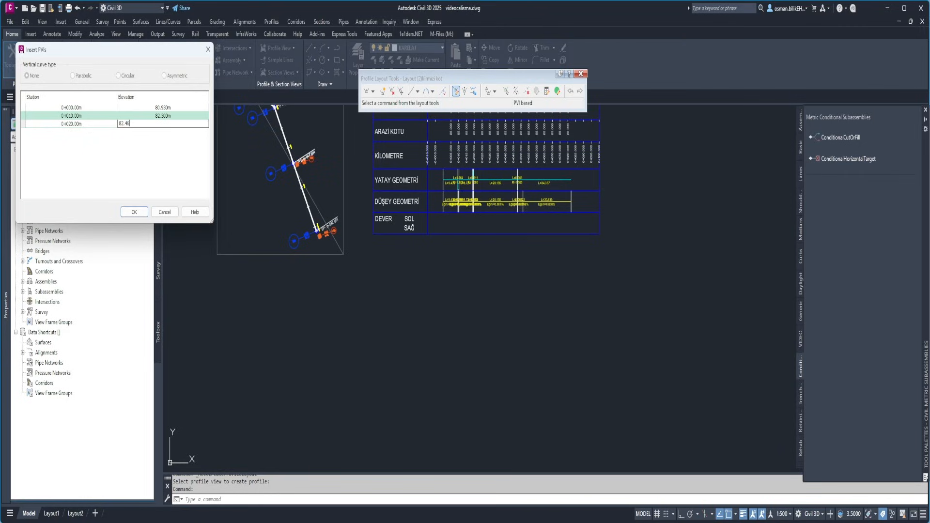
key(Return)
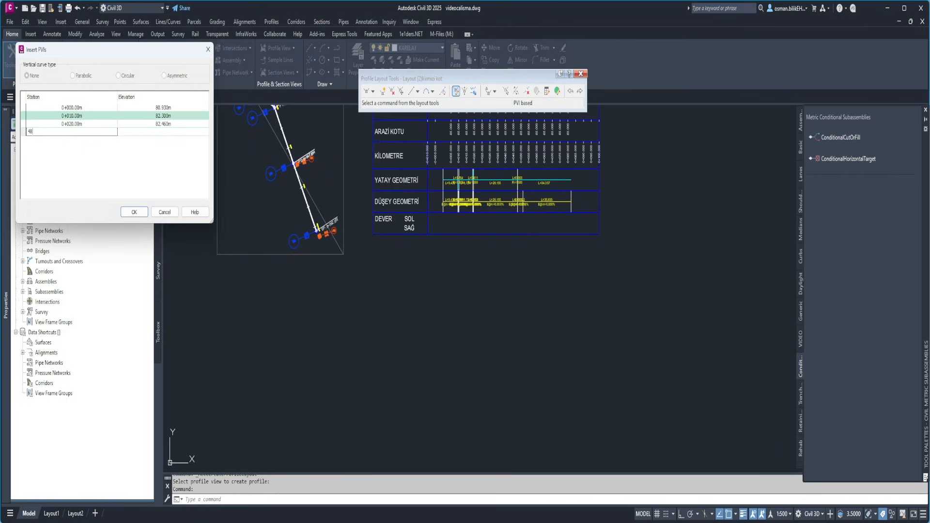
Add PVIs at station 48 with elevation 82.58 m and at station 82 with elevation 82.71 m, and insert the PVI table
click(158, 135)
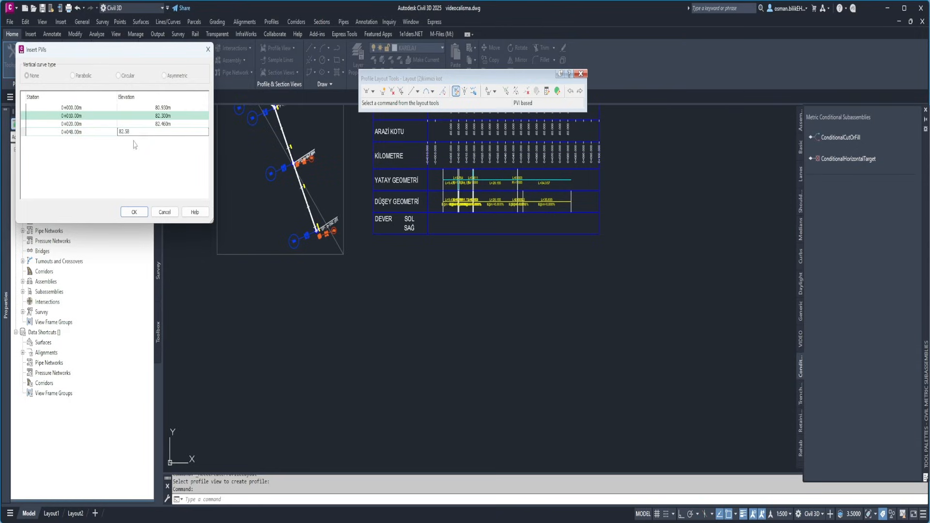
click(85, 140)
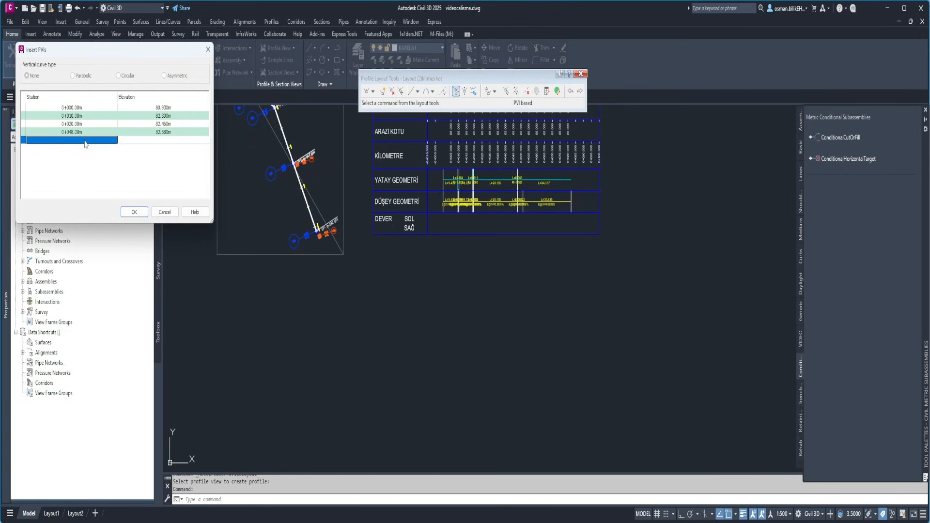
click(85, 141)
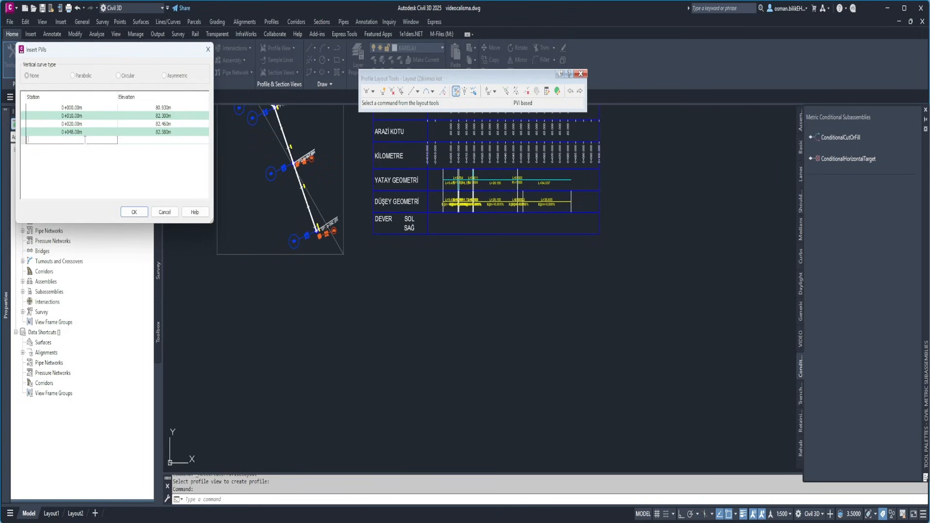
click(158, 141)
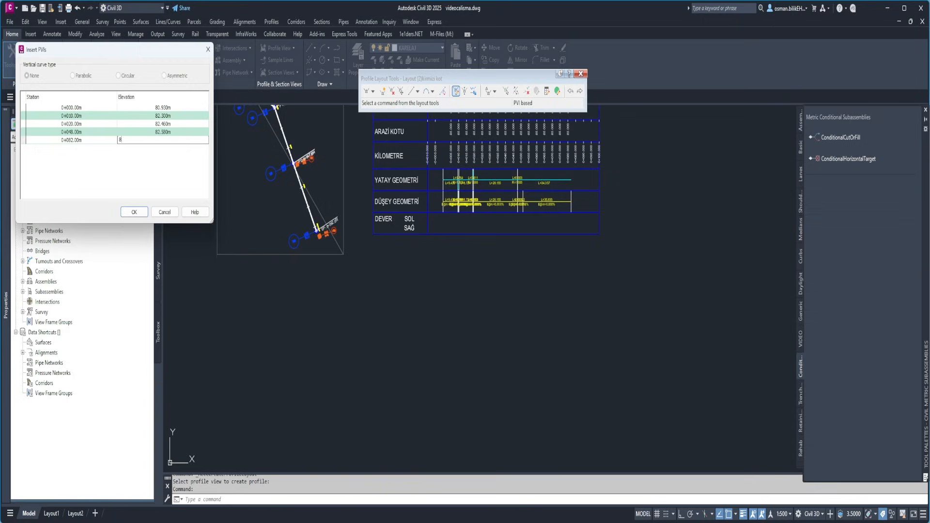
text(82.71)
key(Return)
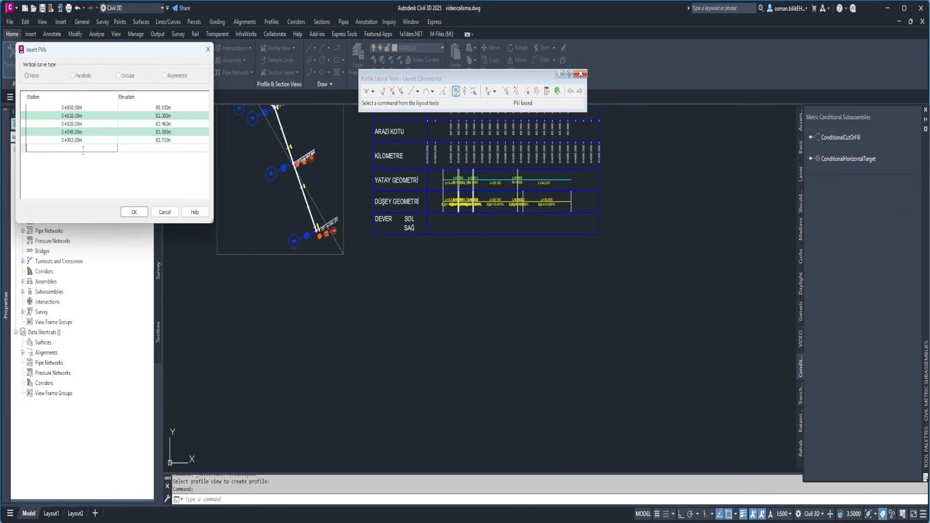
click(136, 213)
Change the last PVI's station to 0+082.52 in the profile's entity grid and leave profile layout editing
scroll(329, 294, up, 5)
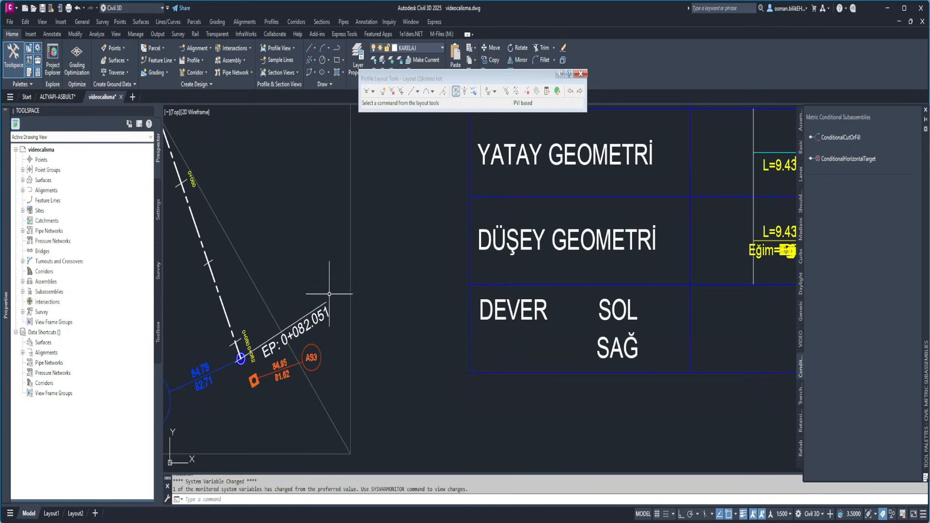
scroll(329, 294, up, 2)
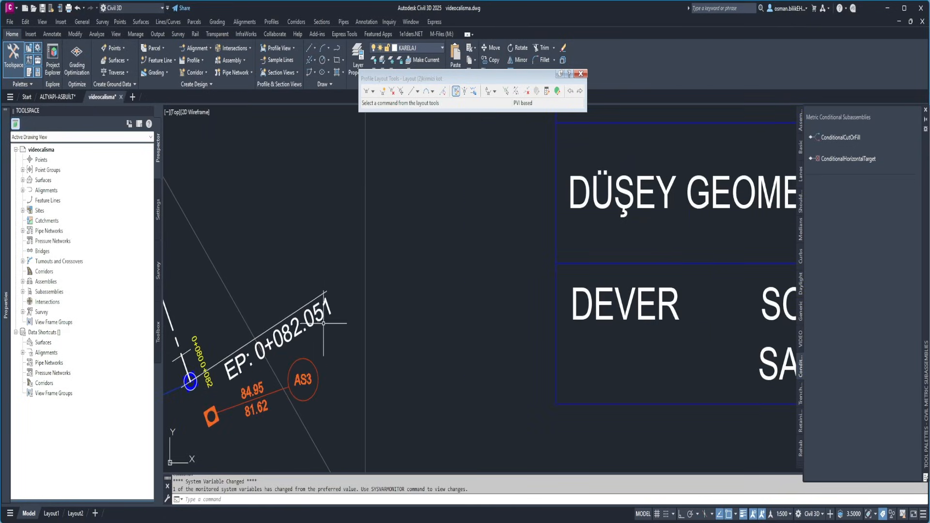
click(557, 91)
click(173, 166)
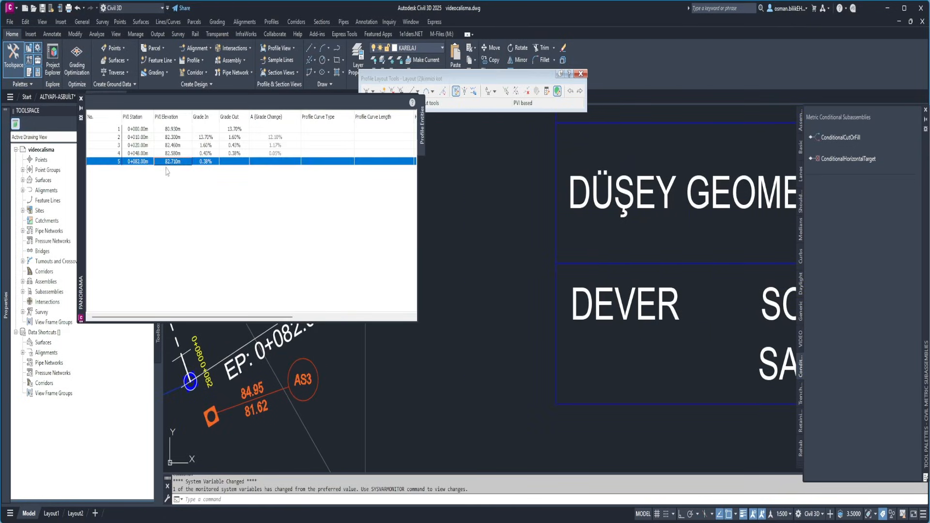
click(137, 162)
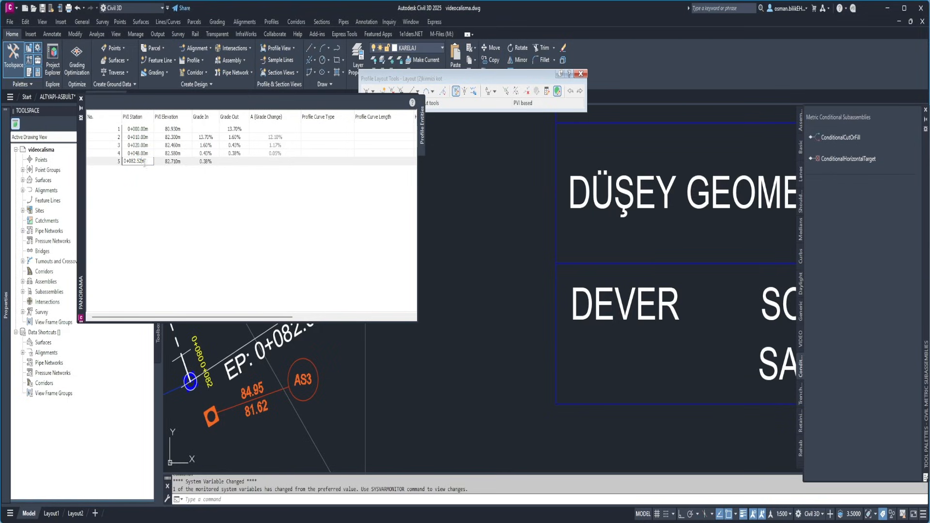
click(290, 226)
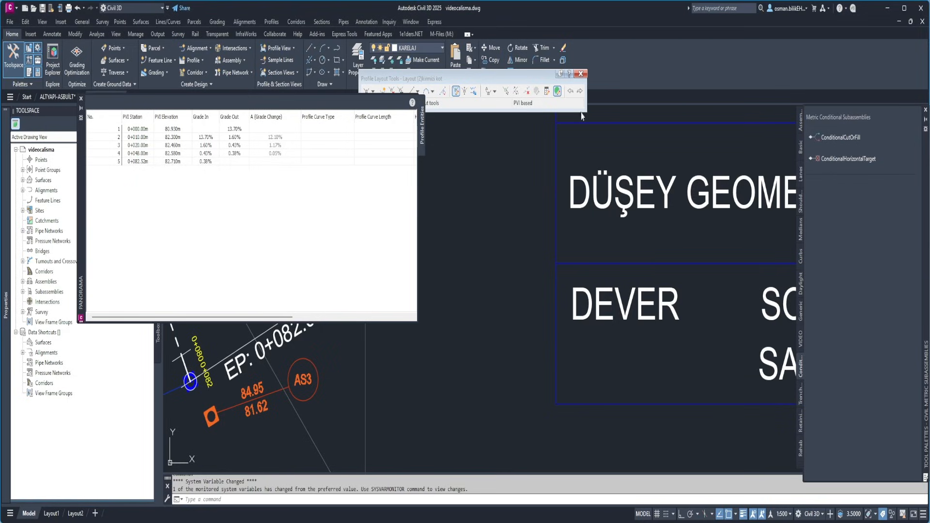
click(81, 99)
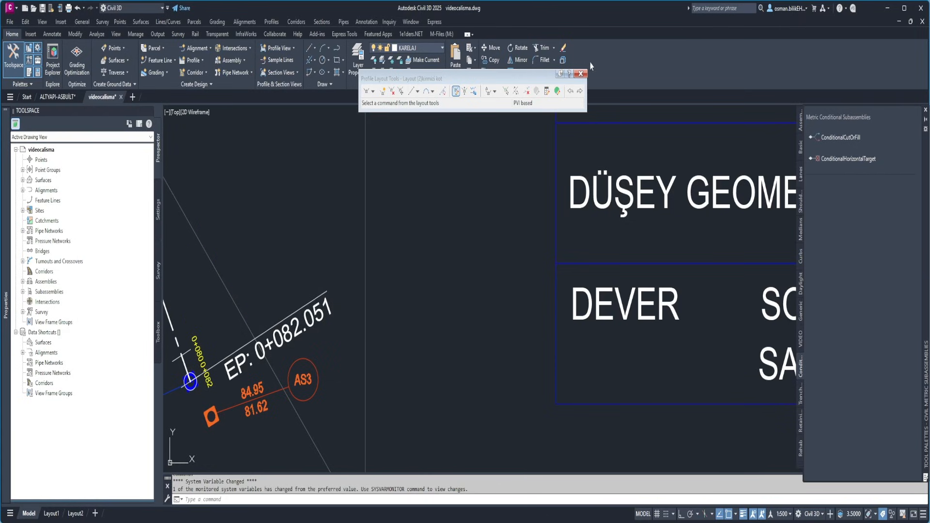
key(Escape)
key(Escape)
Create an assembly named "tip" with the default type, style and code set, and place its baseline in empty model space
scroll(353, 258, down, 10)
scroll(353, 258, up, 6)
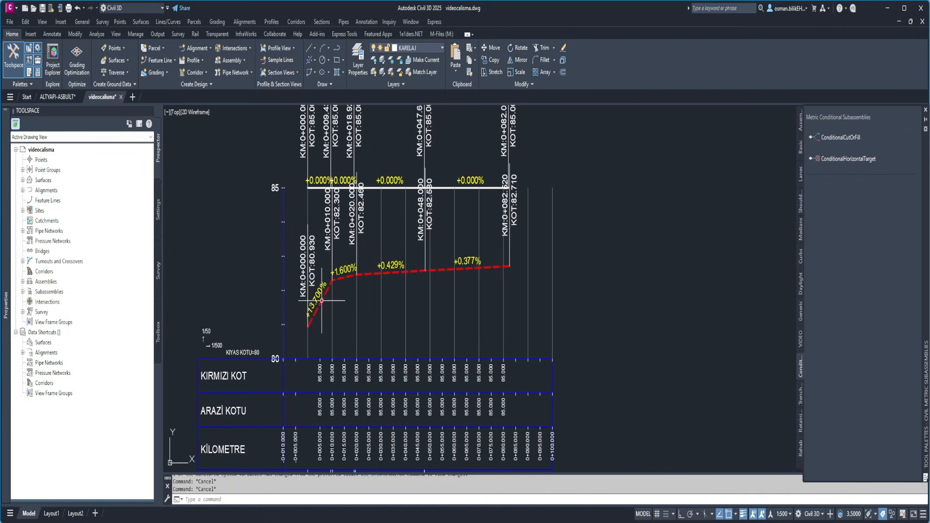
scroll(350, 285, down, 8)
scroll(298, 303, up, 12)
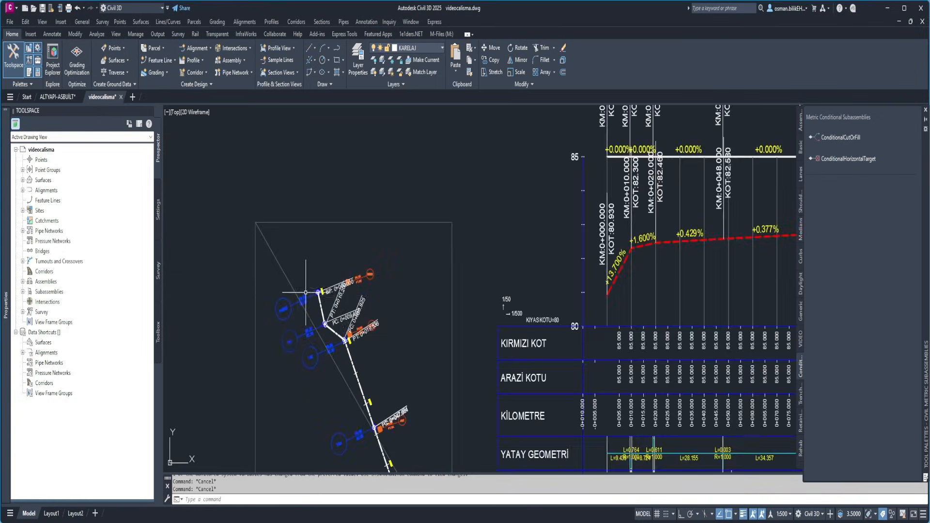
scroll(292, 304, down, 8)
scroll(292, 304, down, 4)
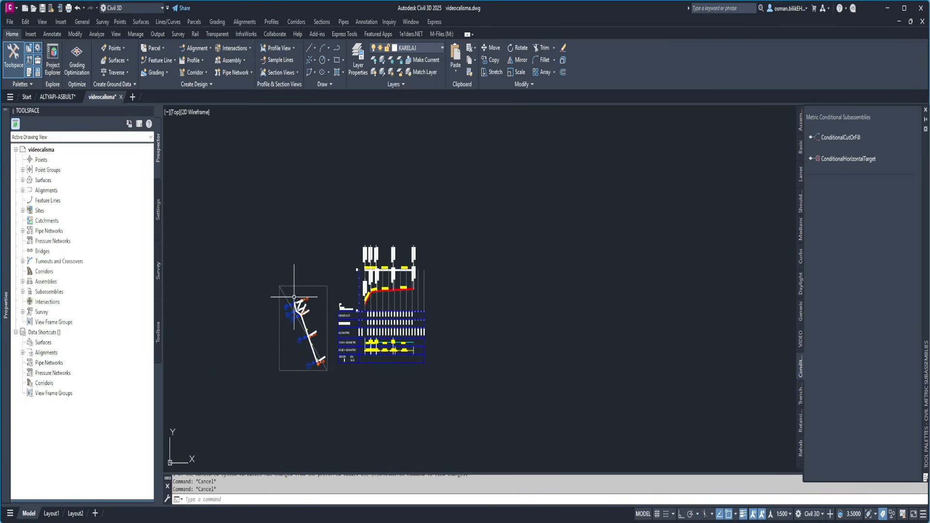
click(296, 22)
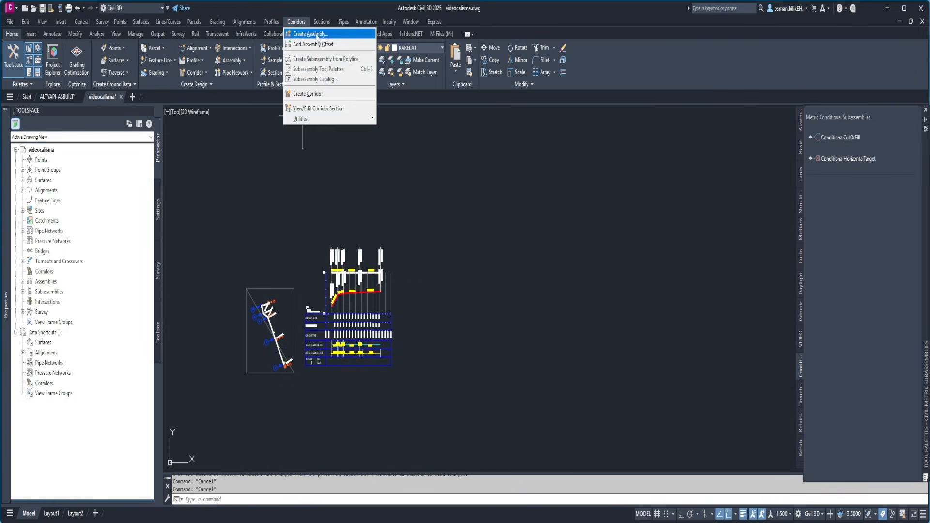
click(310, 33)
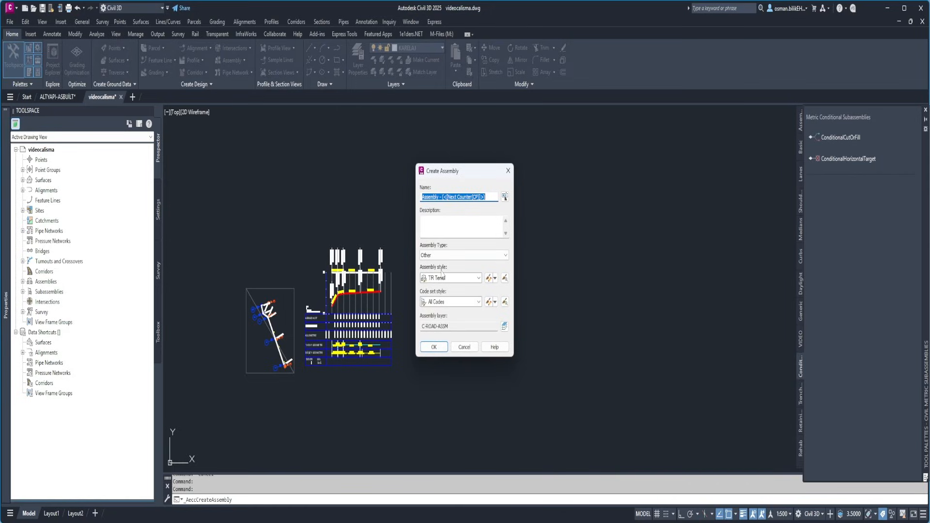
text(tip)
click(434, 347)
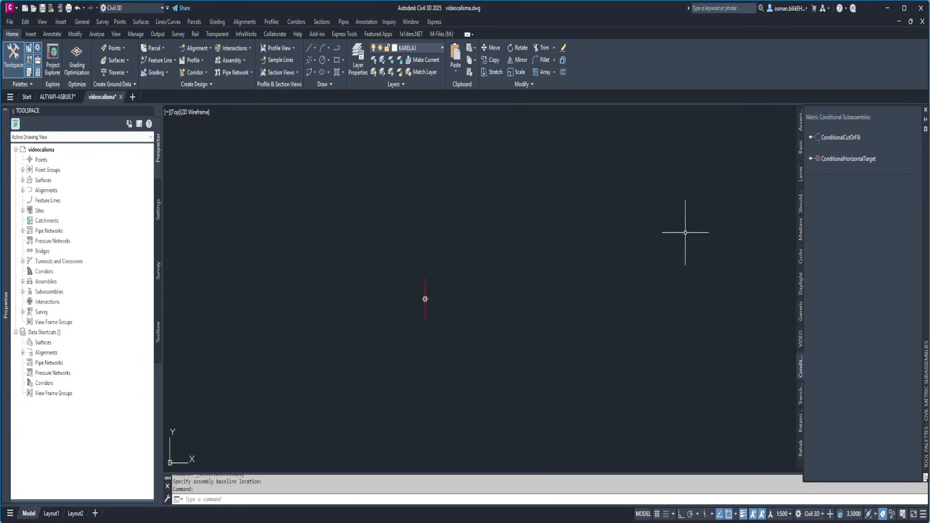
Attach the custom TRENCH subassembly from the VIDEO palette to the marker point of the new assembly
click(801, 340)
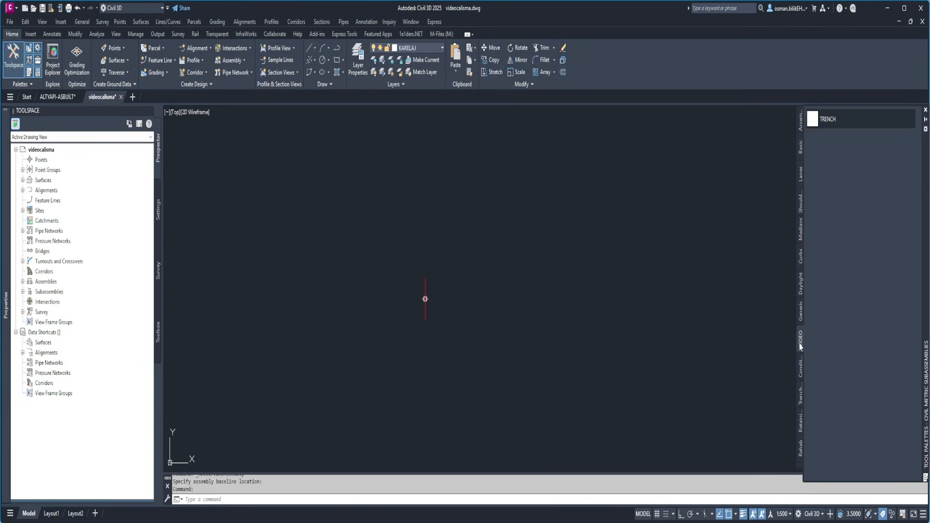
click(826, 121)
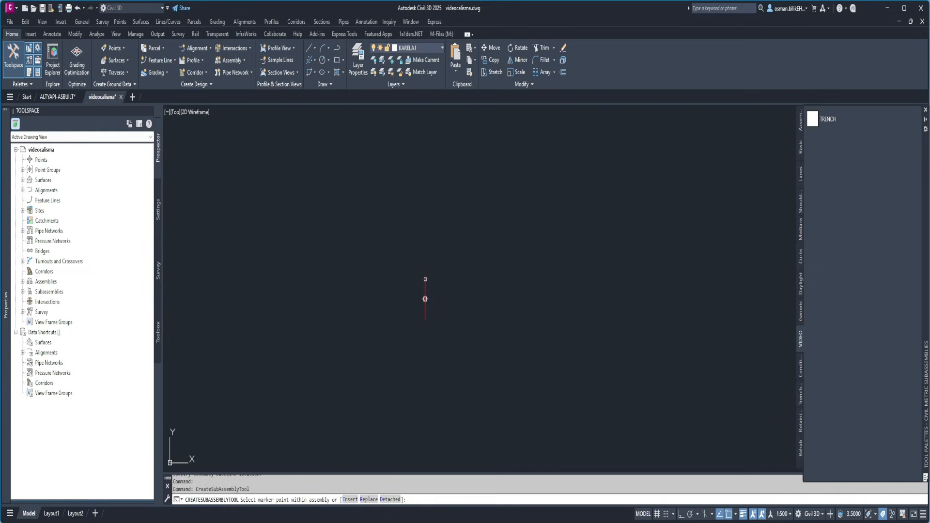
click(425, 299)
scroll(422, 297, up, 5)
key(Escape)
scroll(446, 296, down, 6)
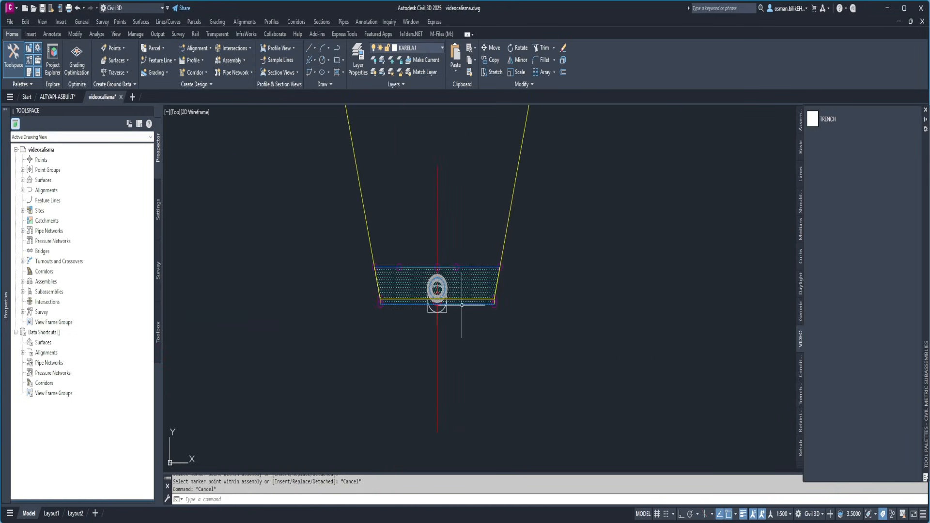
Set the annotation scale to 1:100 and inspect the trench section around the pipe and its bedding
click(782, 514)
click(785, 341)
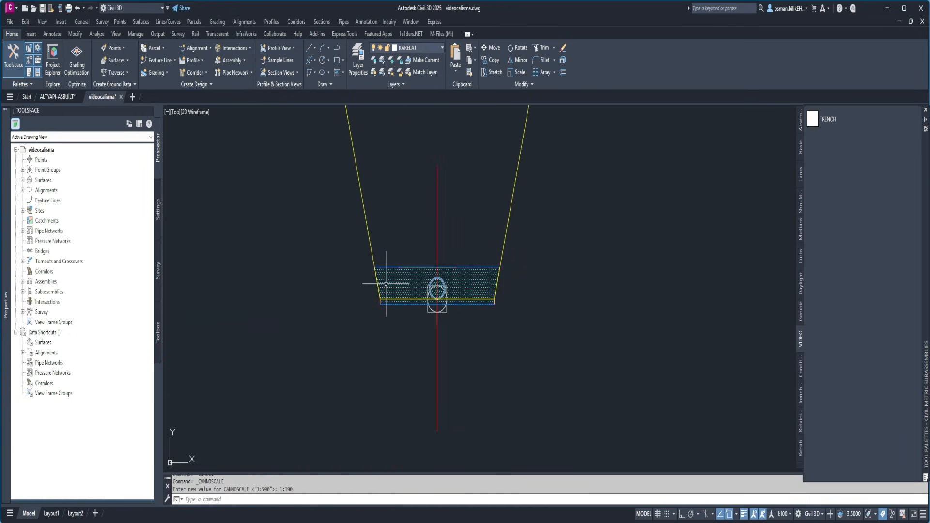
scroll(411, 274, up, 4)
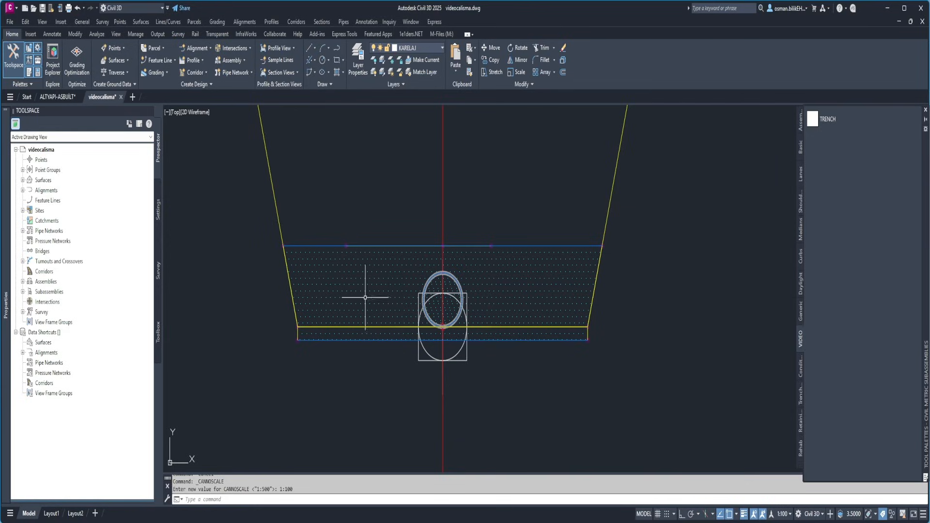
scroll(392, 295, down, 4)
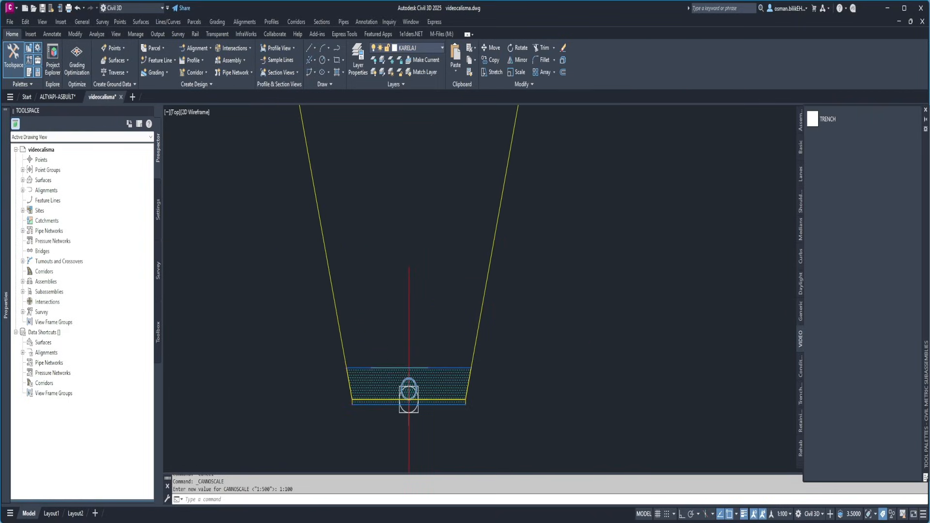
scroll(409, 248, down, 4)
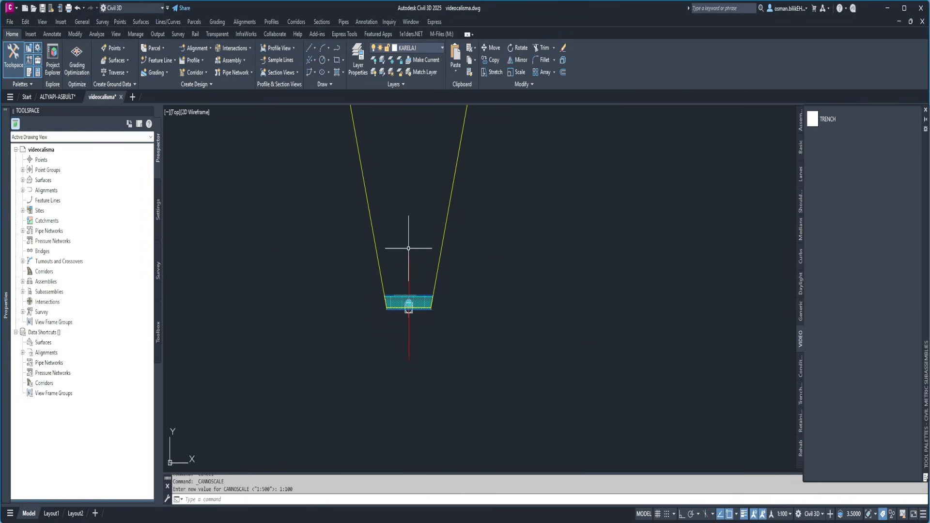
scroll(405, 291, up, 10)
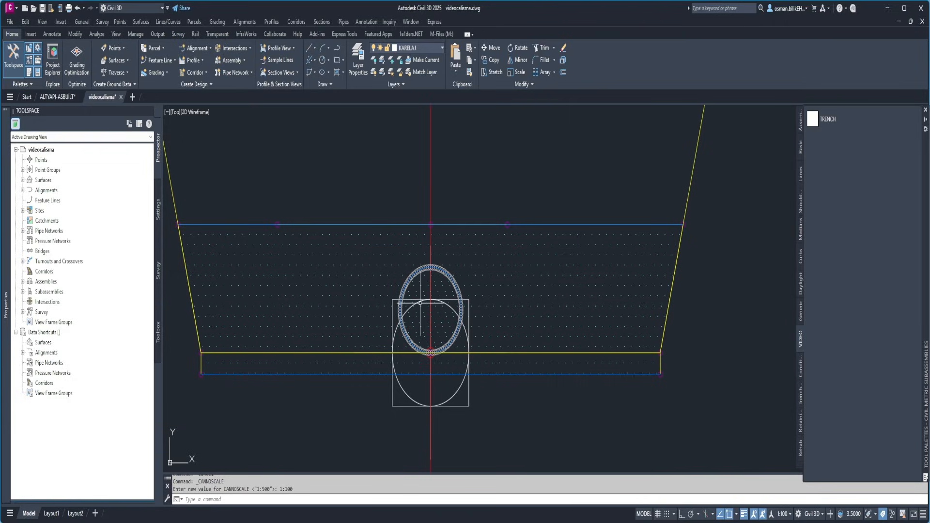
scroll(402, 281, down, 4)
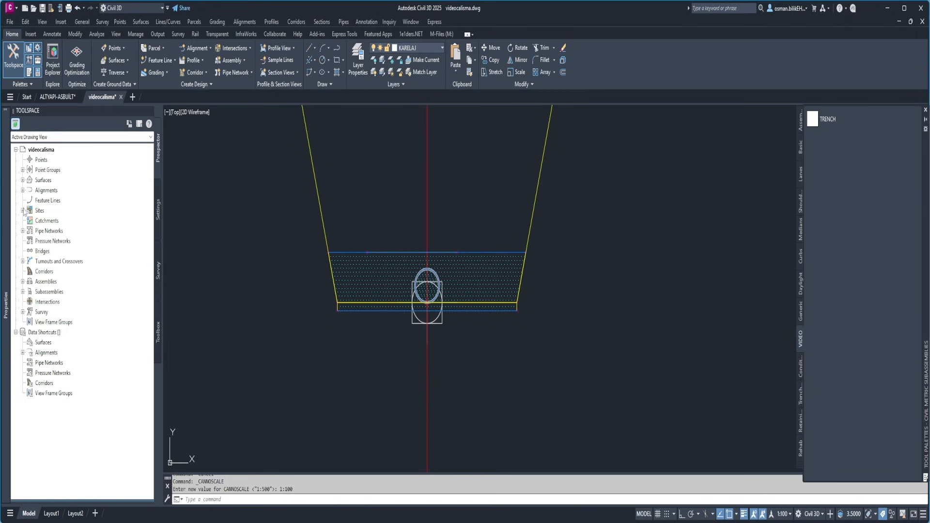
Open the properties of the TRENCH subassembly and set its first PIPECAP parameter to 0.5 m
mouse_move(9, 207)
click(14, 123)
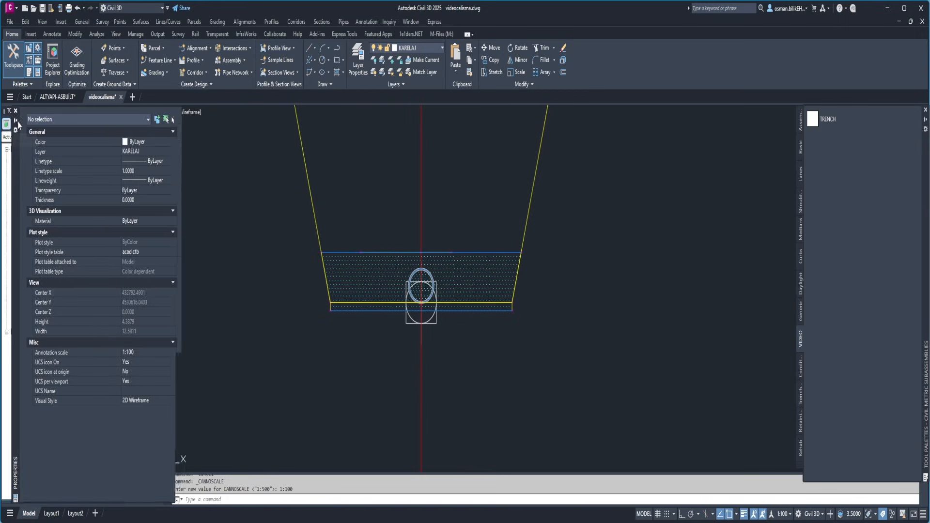
click(379, 290)
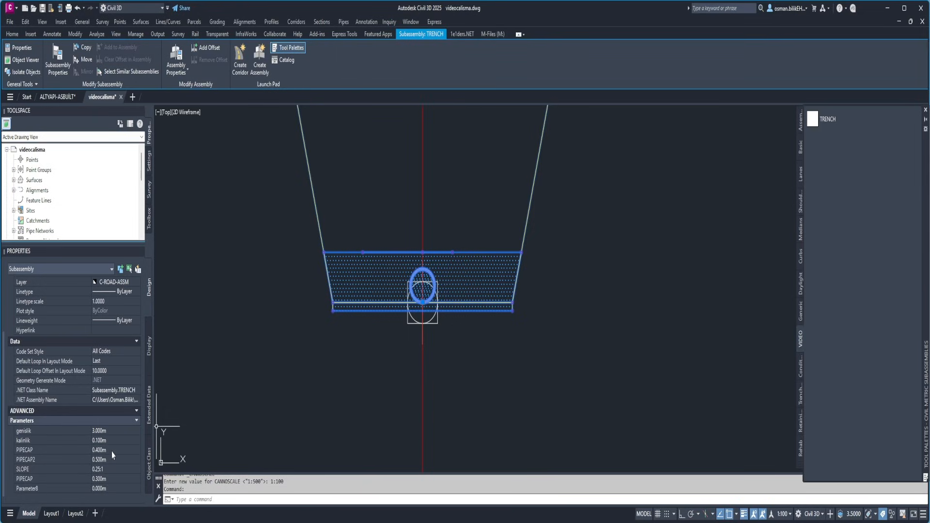
click(112, 451)
text(0.5)
key(Tab)
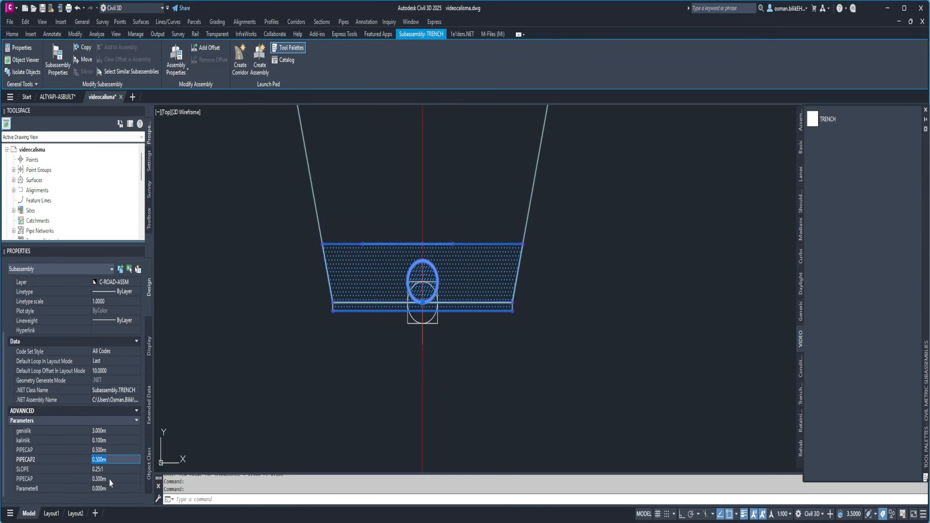
Try a genislik value of 4 m on the TRENCH subassembly
click(111, 431)
text(4)
key(Tab)
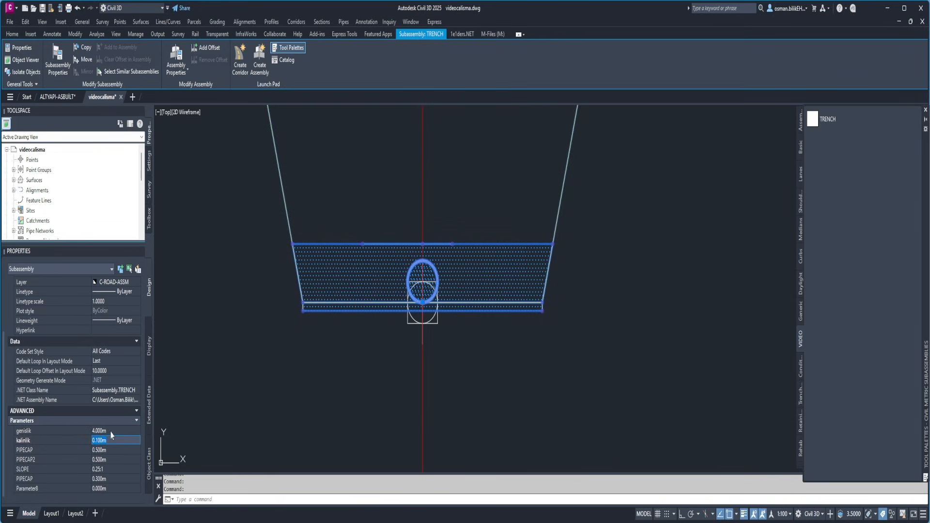
Set the TRENCH subassembly's genislik parameter to 2 m
click(112, 433)
text(2)
key(Tab)
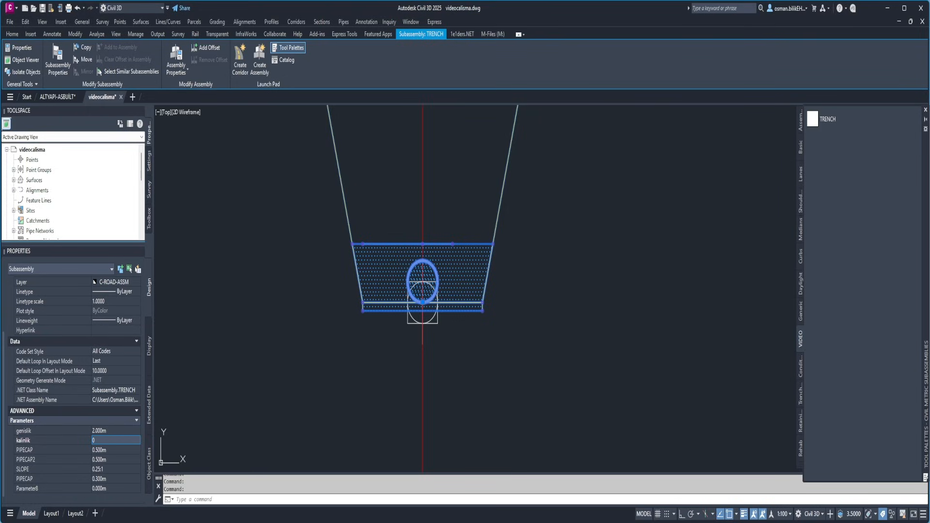
Try a kalinlik of 0.25 m on the TRENCH subassembly, return it to 0.1 m, and deselect the subassembly
text(0.25)
key(Return)
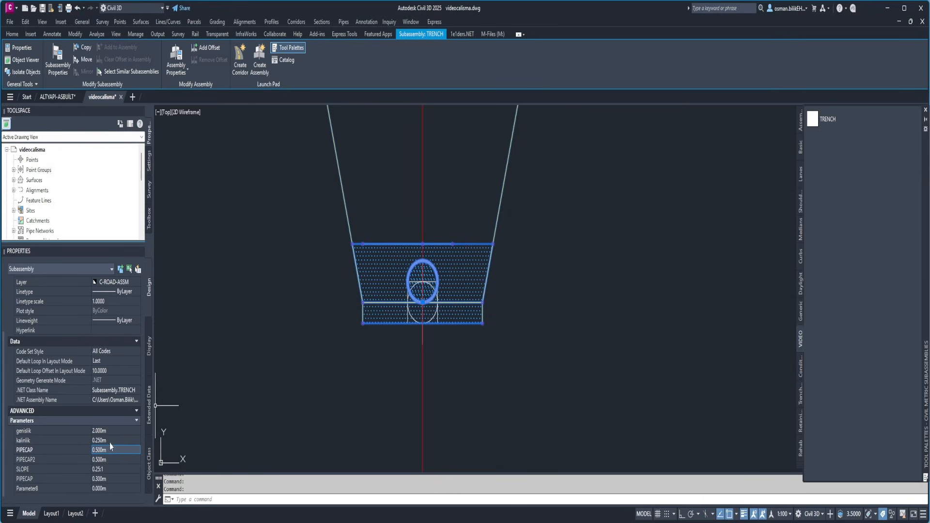
text(0.1)
key(Tab)
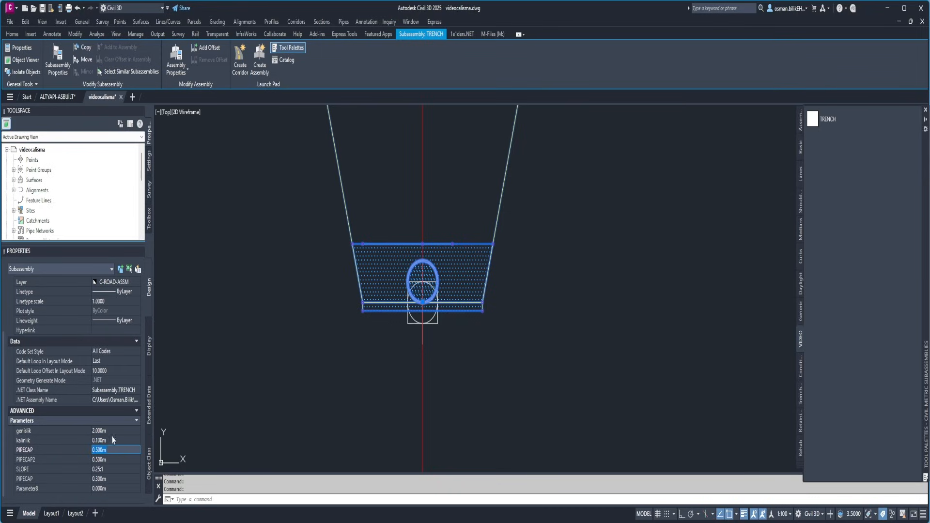
key(Escape)
key(Escape)
scroll(364, 312, down, 4)
scroll(353, 319, up, 4)
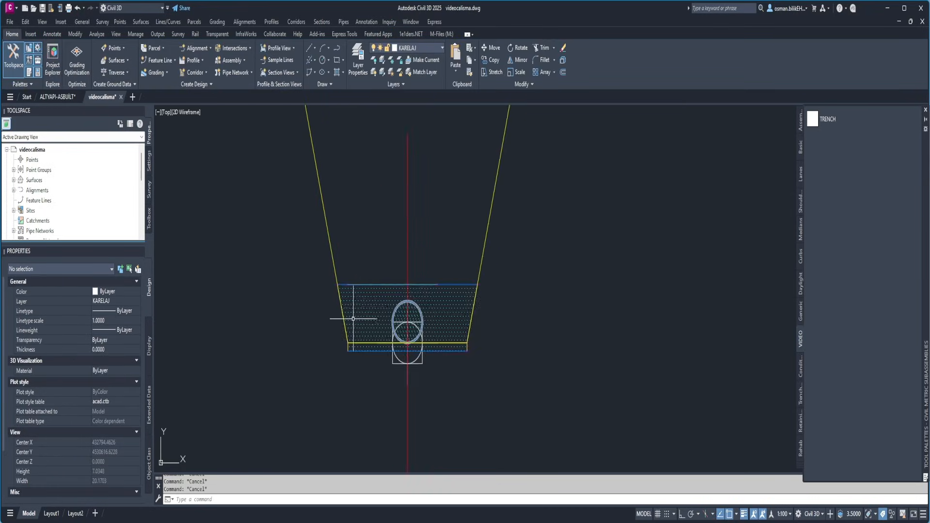
scroll(353, 318, down, 8)
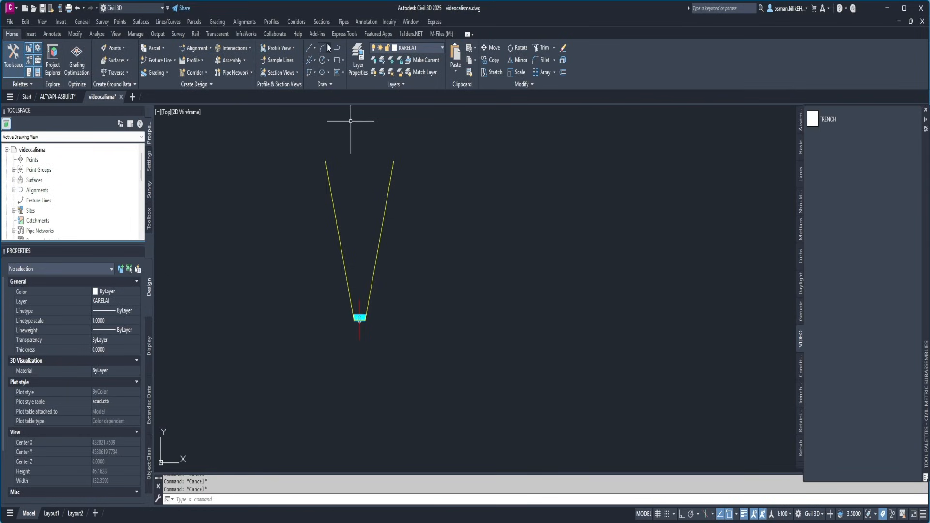
Create a corridor named trench from the guzergah alignment, Layout (1)kirmizi kot profile and tip assembly, targeting the yuzey surface
click(296, 22)
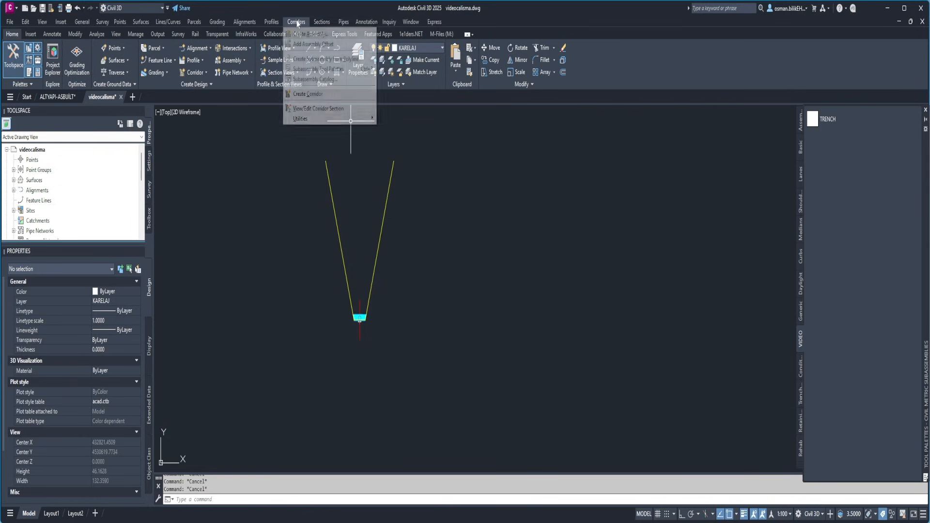
click(312, 94)
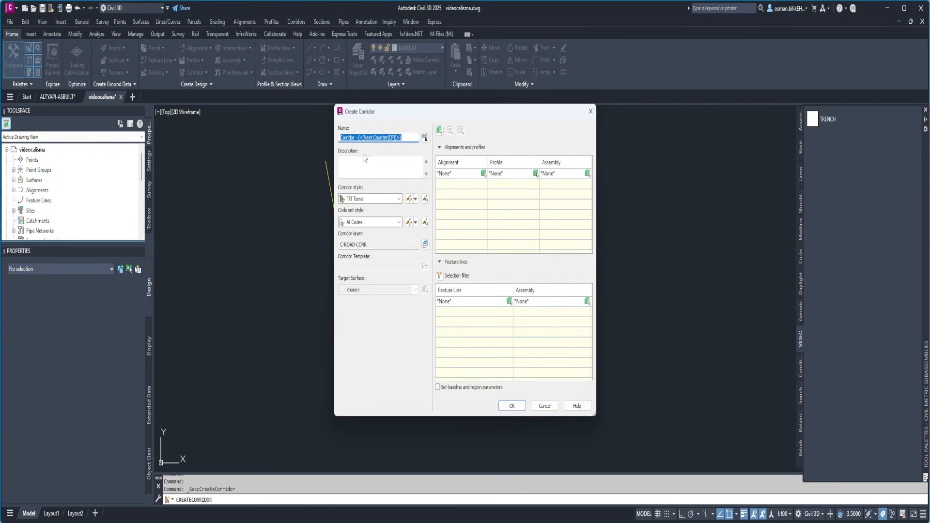
text(trench)
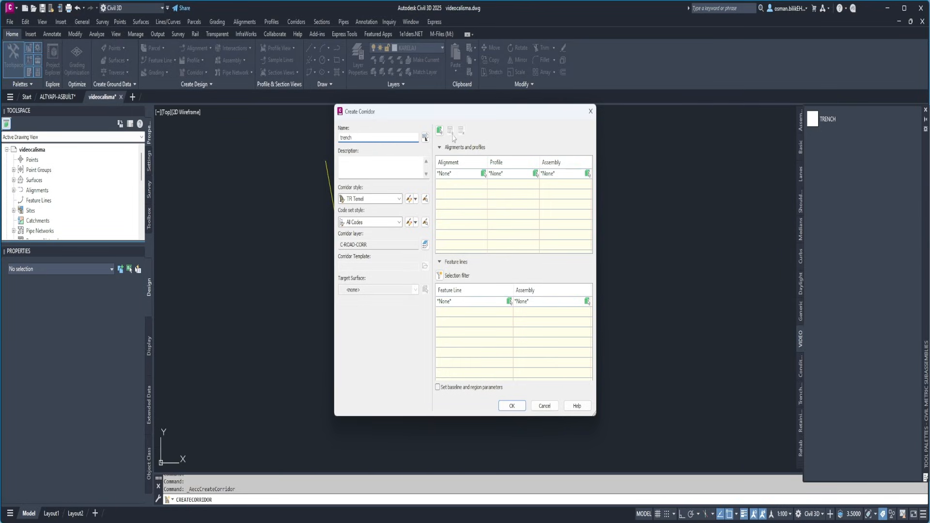
click(456, 173)
click(469, 189)
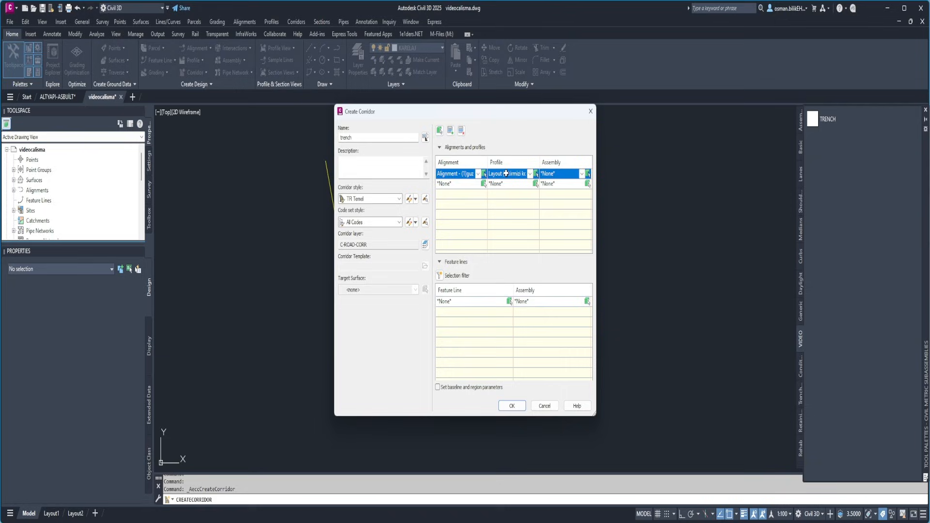
click(547, 179)
click(553, 197)
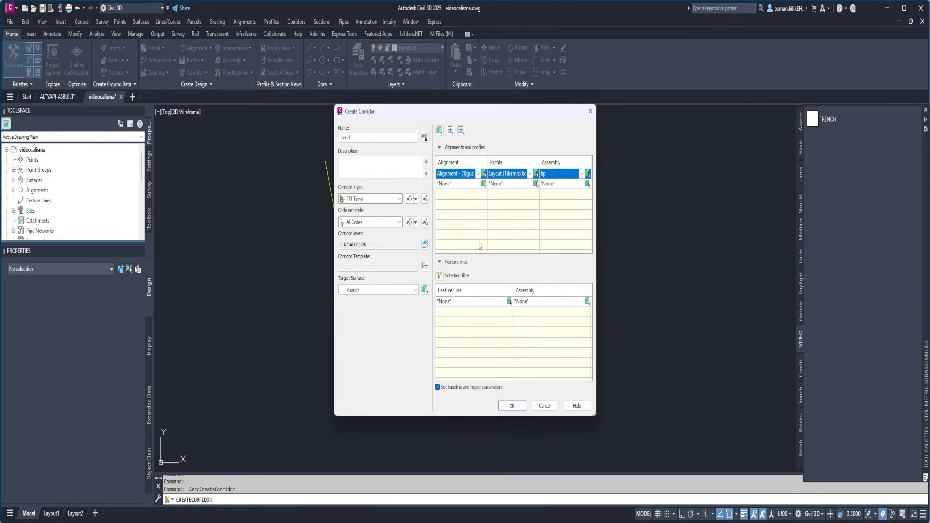
click(378, 290)
click(359, 310)
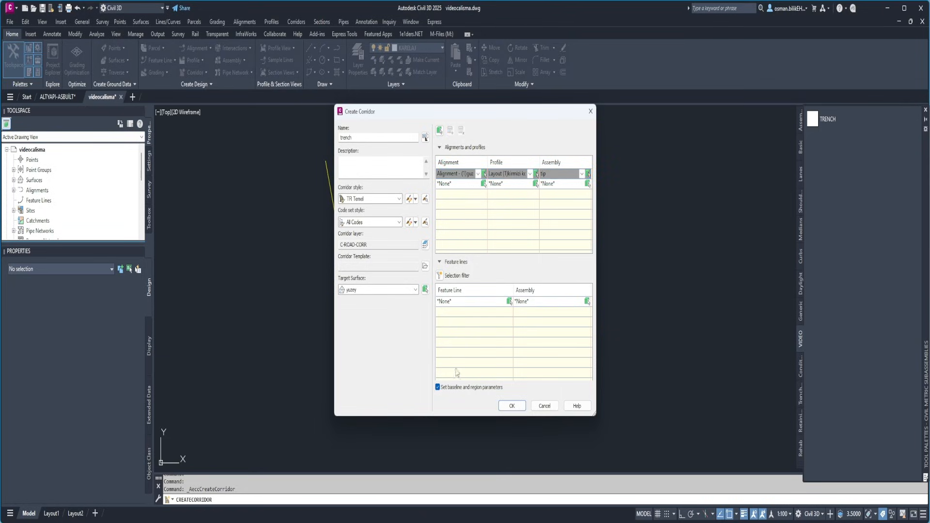
click(512, 406)
Set the trench region's assembly frequency to 5 m along tangents, with a 1 m curve increment and 1 m along spirals
click(540, 201)
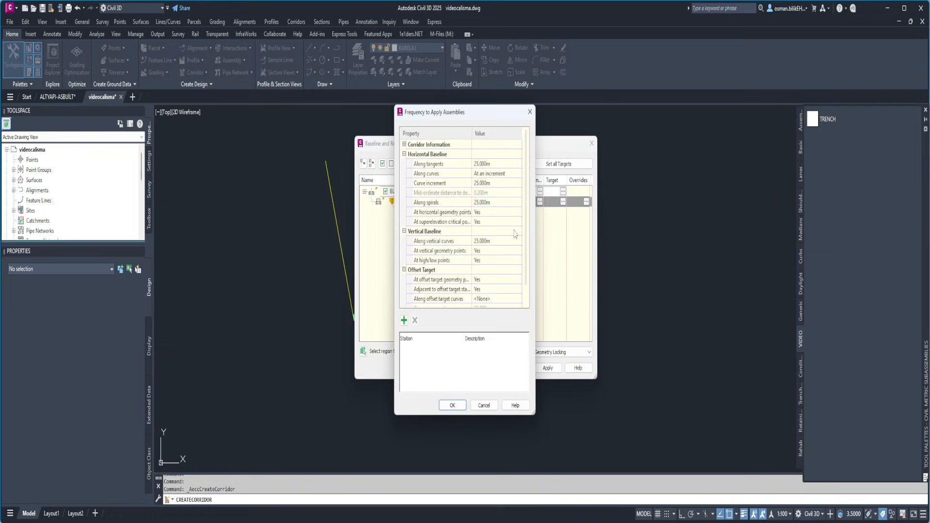
click(494, 164)
text(5)
key(Return)
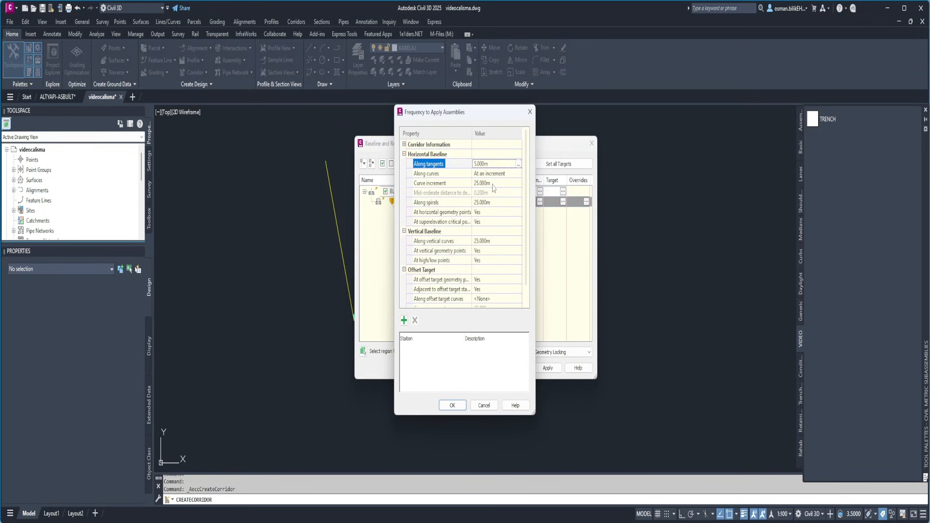
click(493, 184)
text(1)
key(Return)
click(491, 203)
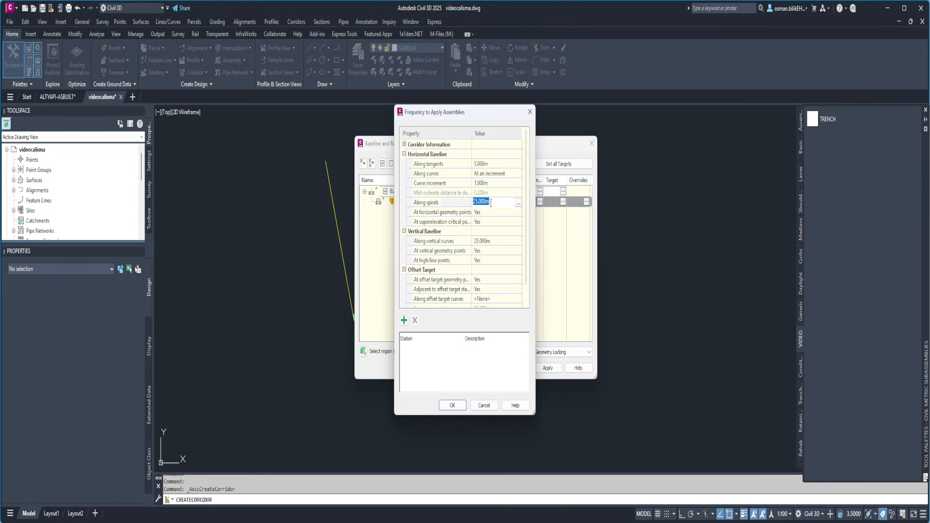
text(1)
key(Return)
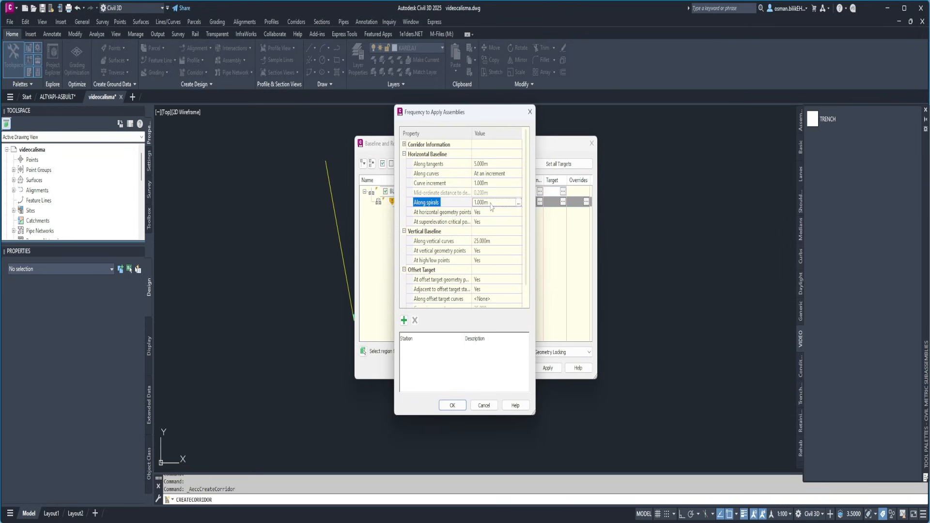
click(463, 406)
Accept the baseline and region parameters, rebuild the trench corridor, and dismiss the event list
click(488, 367)
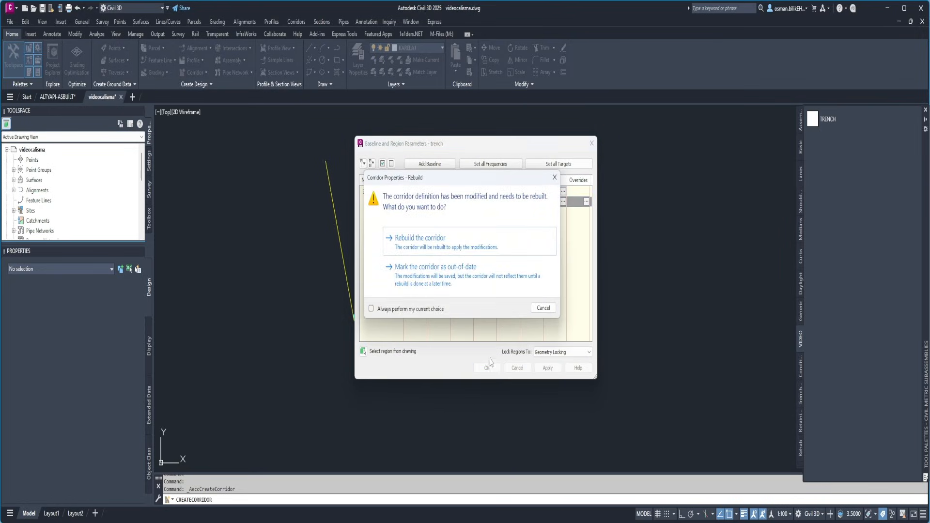
click(442, 242)
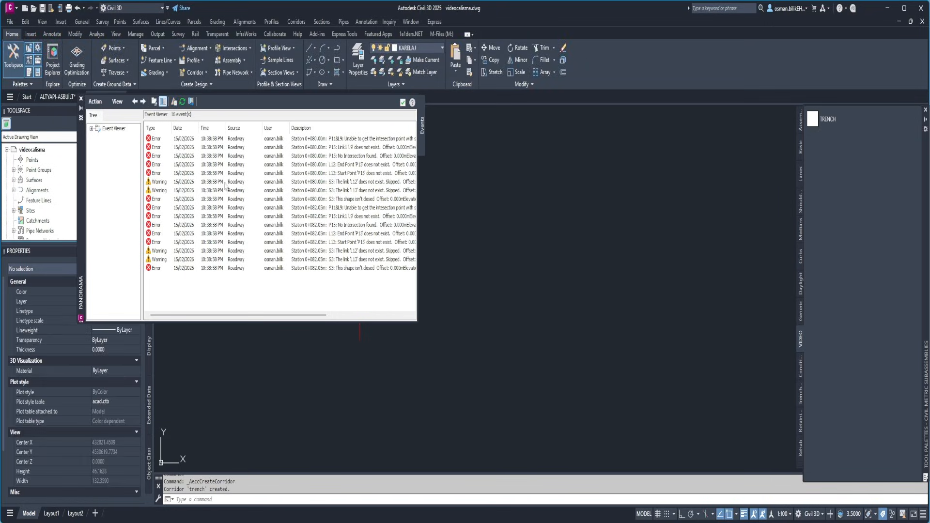
click(403, 102)
Examine the trench corridor along the alignment in plan, orbit to view the assembly in 3D, and restore the plan view
scroll(293, 256, down, 10)
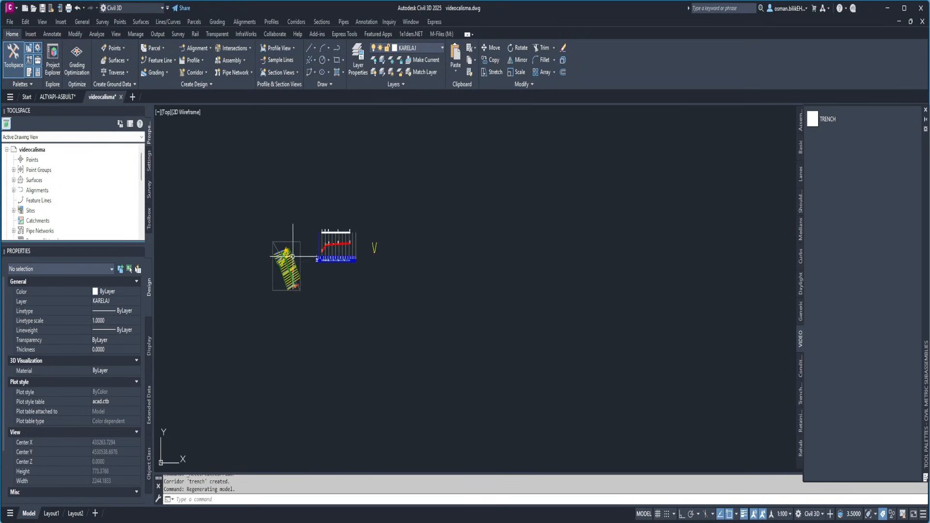
scroll(293, 257, up, 8)
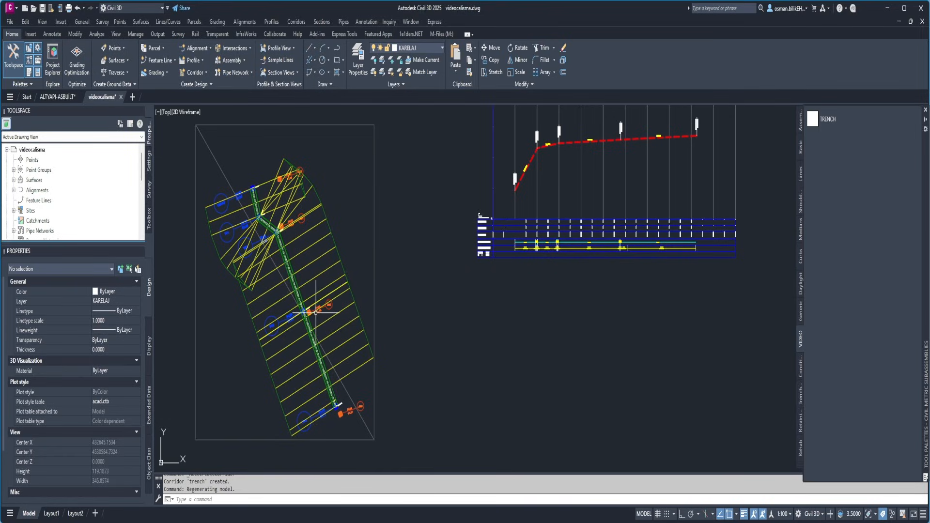
scroll(337, 403, up, 8)
scroll(338, 356, down, 5)
mouse_move(345, 353)
shift+middle_down()
mouse_move(353, 334)
mouse_move(272, 342)
mouse_move(282, 413)
mouse_move(290, 264)
mouse_move(314, 342)
shift+middle_up()
scroll(303, 268, down, 5)
scroll(376, 317, up, 5)
scroll(383, 314, up, 15)
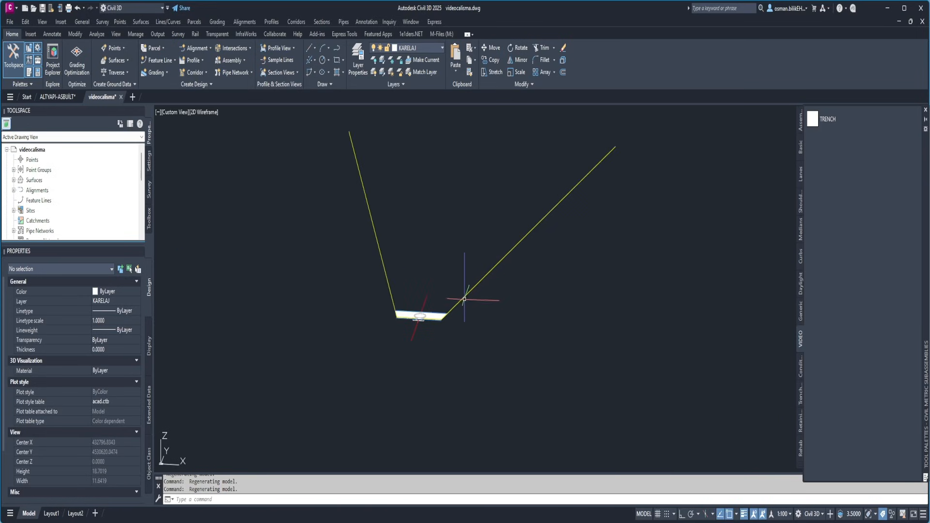
key(ctrl+z)
key(ctrl+z)
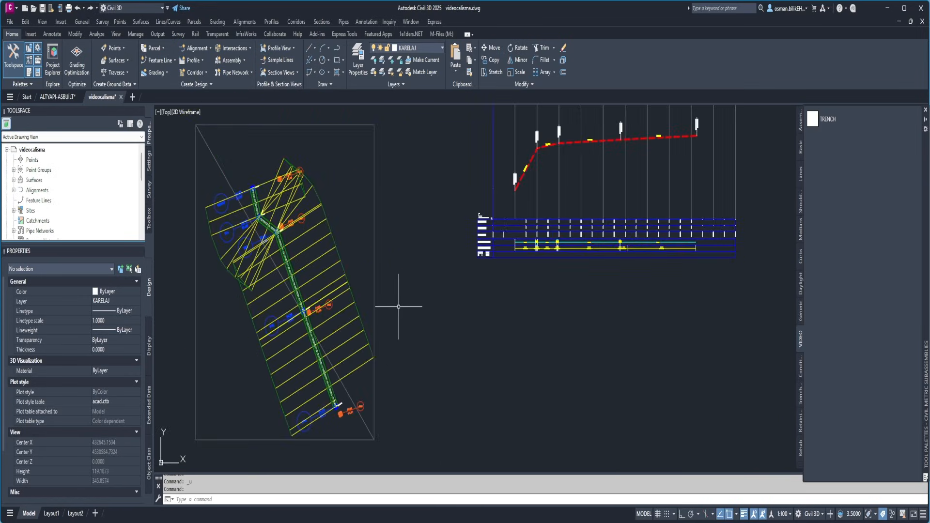
Examine the station and elevation labels of the red design profile and the white profile in the profile view
scroll(523, 174, up, 5)
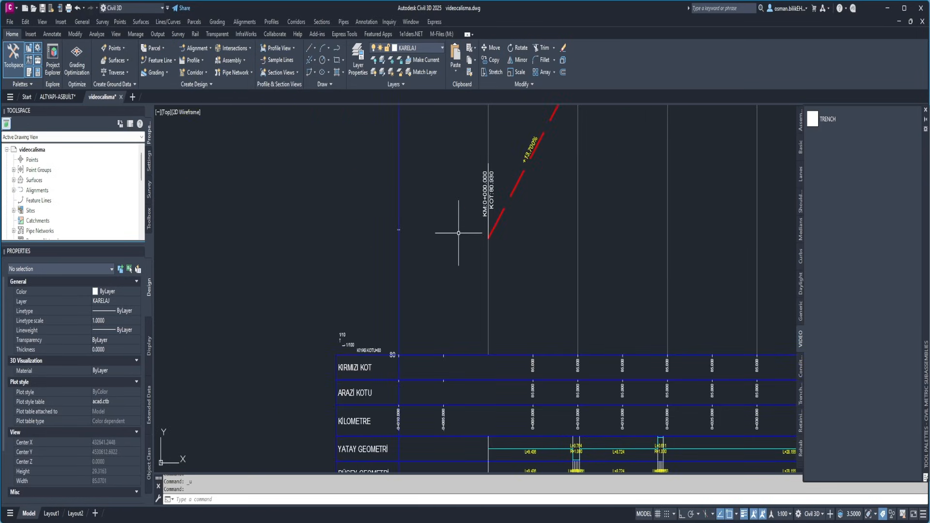
key(ctrl+z)
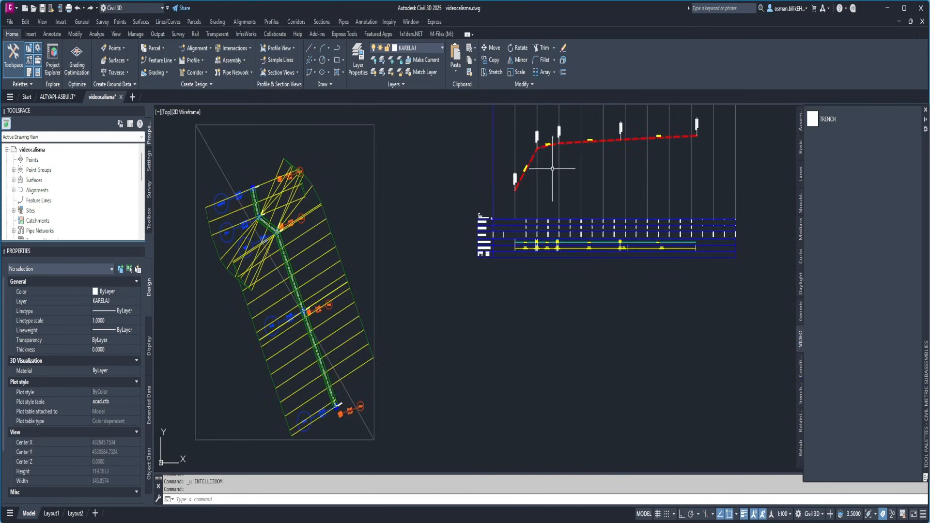
scroll(508, 210, up, 6)
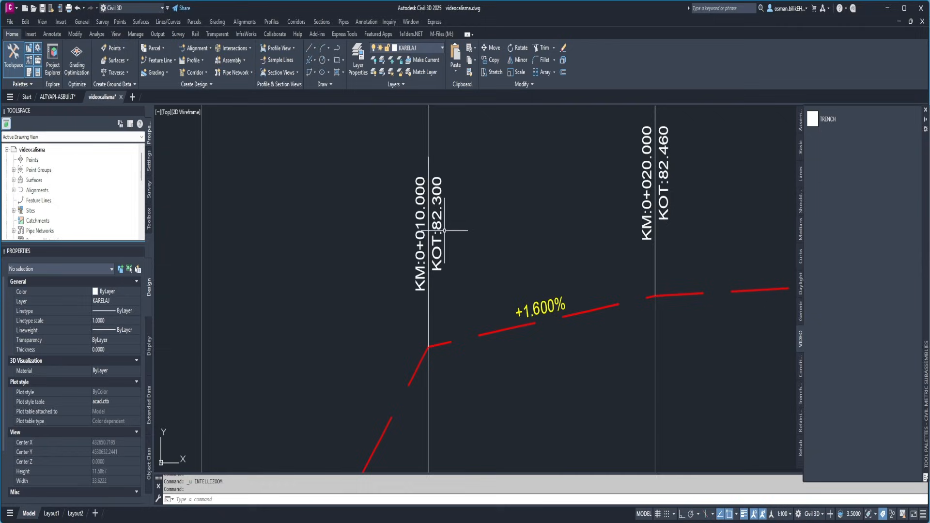
scroll(441, 300, down, 3)
scroll(441, 308, down, 5)
scroll(436, 230, up, 4)
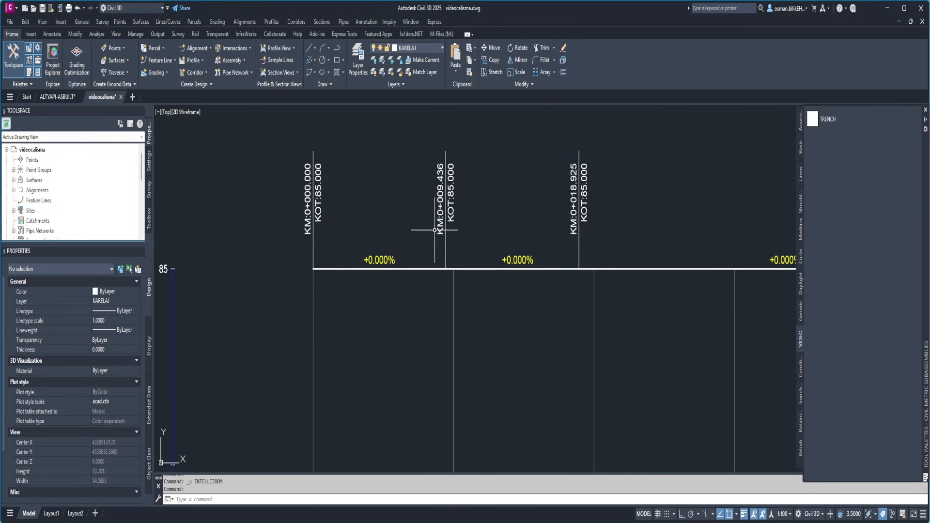
scroll(426, 228, down, 5)
scroll(369, 257, up, 5)
scroll(312, 348, down, 1)
scroll(327, 225, up, 6)
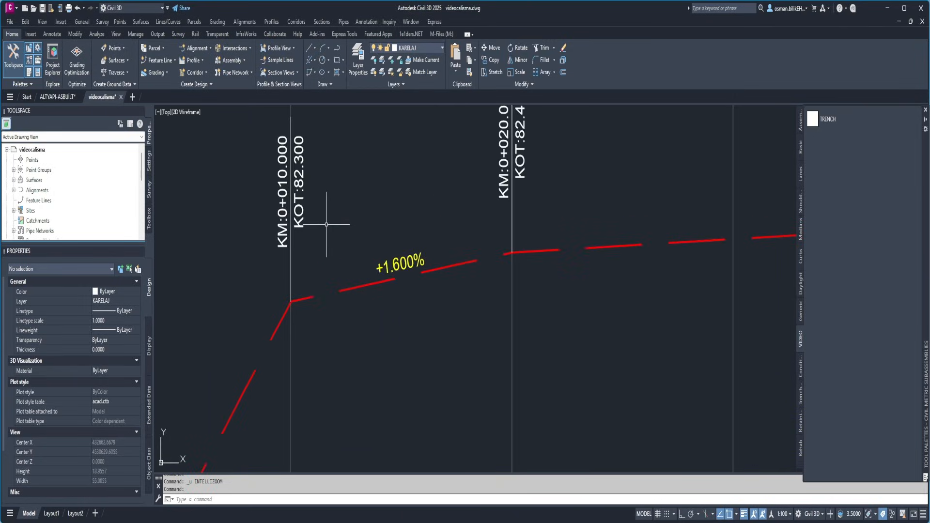
scroll(336, 272, down, 5)
Undo the creation of the trench corridor
key(ctrl+z)
key(ctrl+z)
key(ctrl+z)
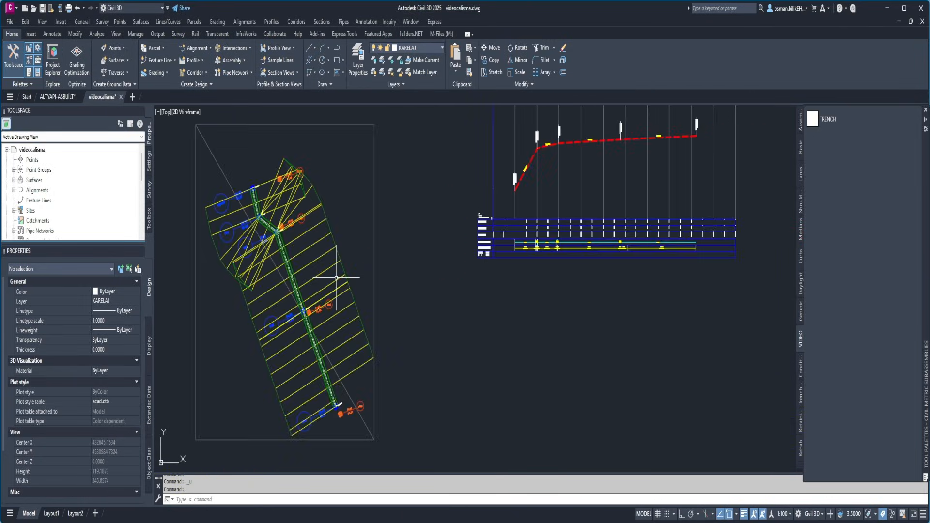
scroll(337, 278, down, 6)
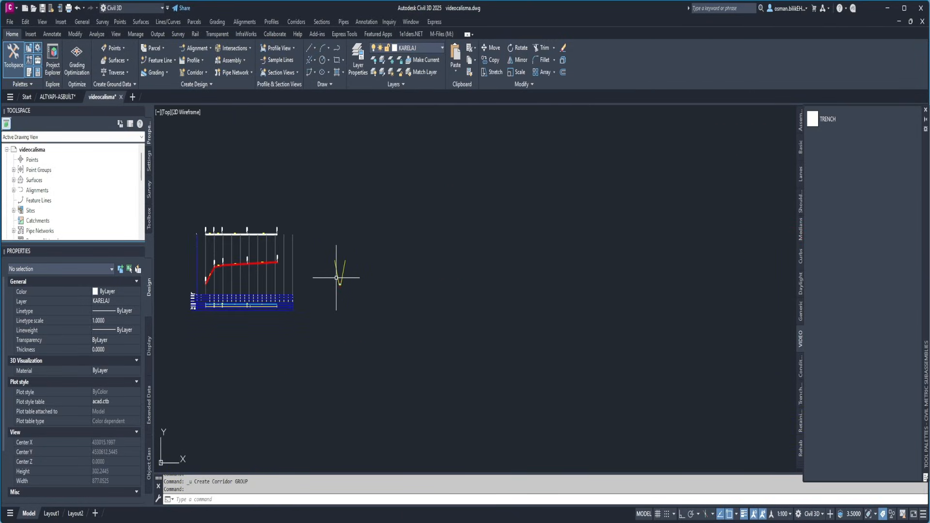
scroll(329, 276, up, 3)
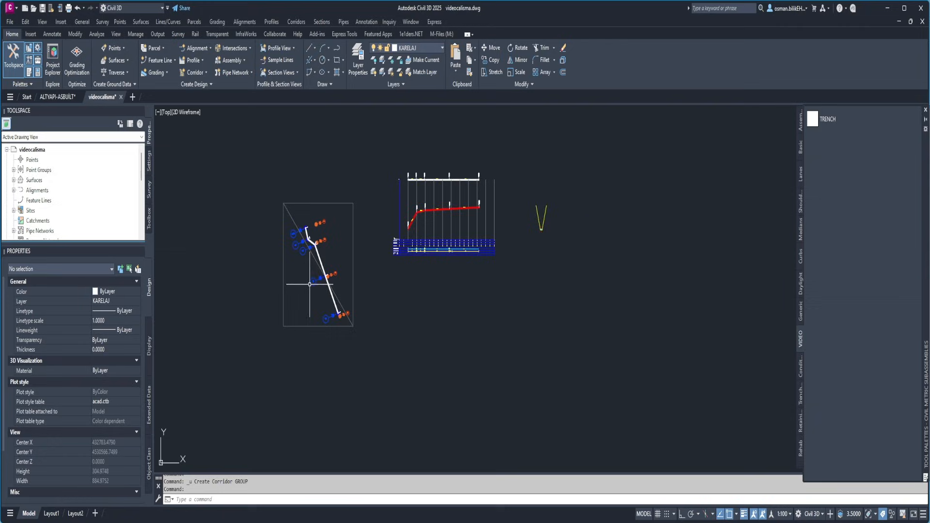
click(296, 22)
click(318, 98)
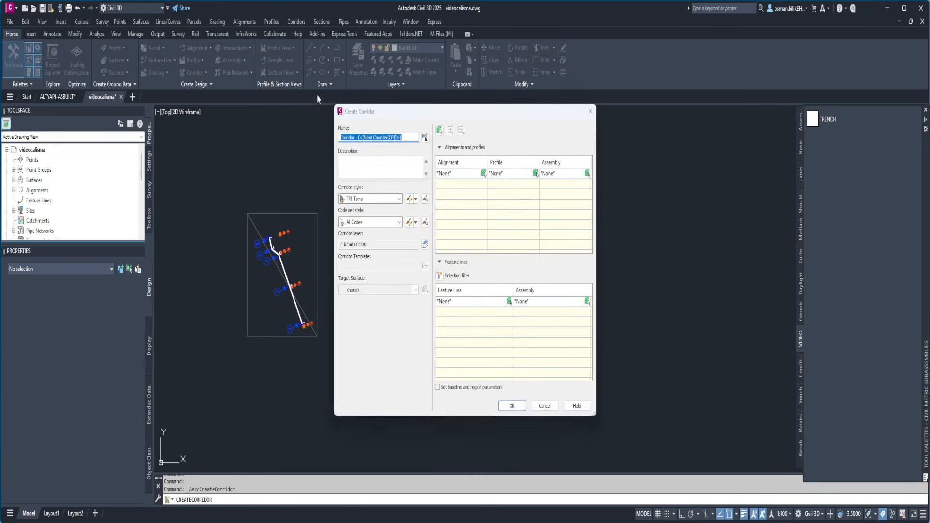
click(462, 172)
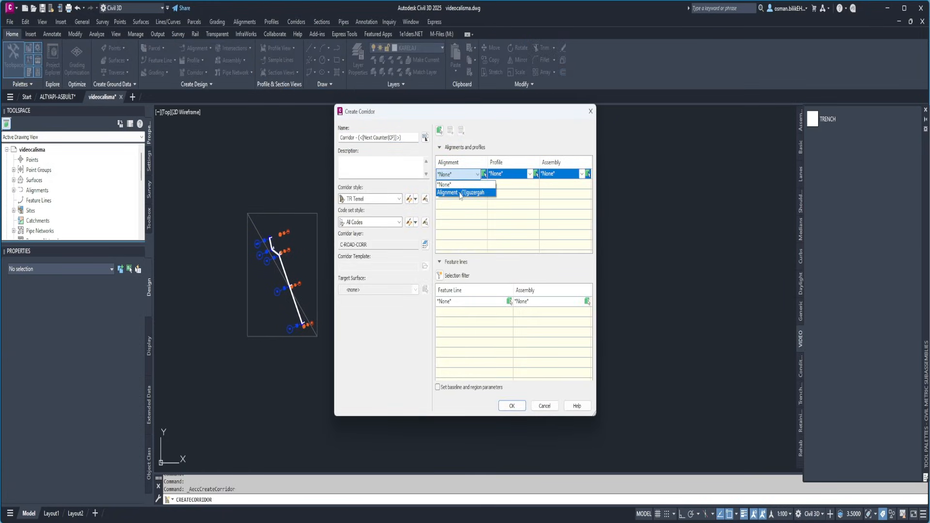
click(460, 192)
click(515, 176)
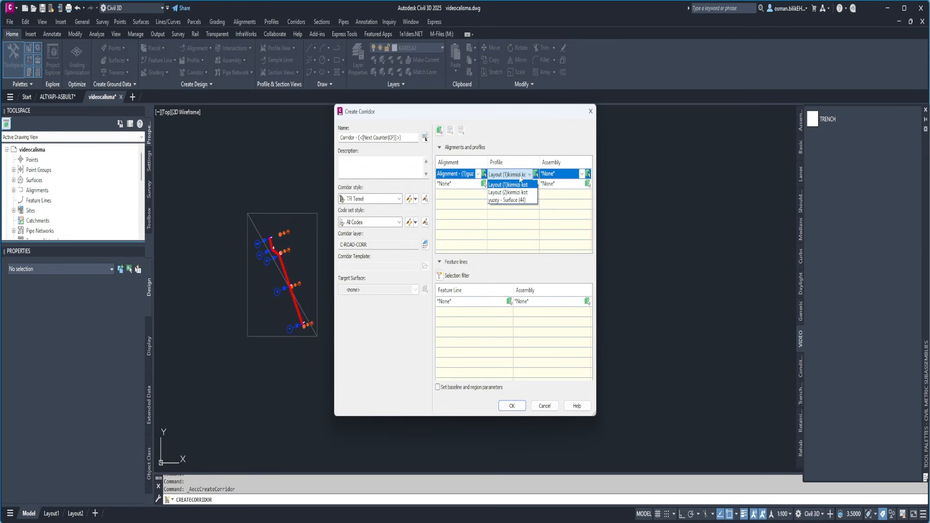
click(515, 184)
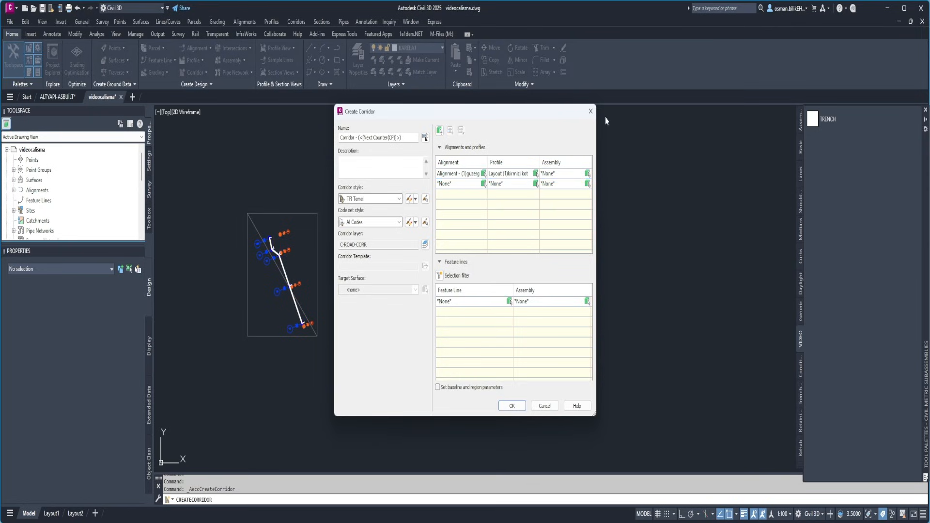
click(590, 112)
Check the name of the red dashed design profile in the profile view, then deselect it
scroll(486, 245, down, 2)
key(Escape)
key(Escape)
scroll(434, 223, up, 8)
click(436, 257)
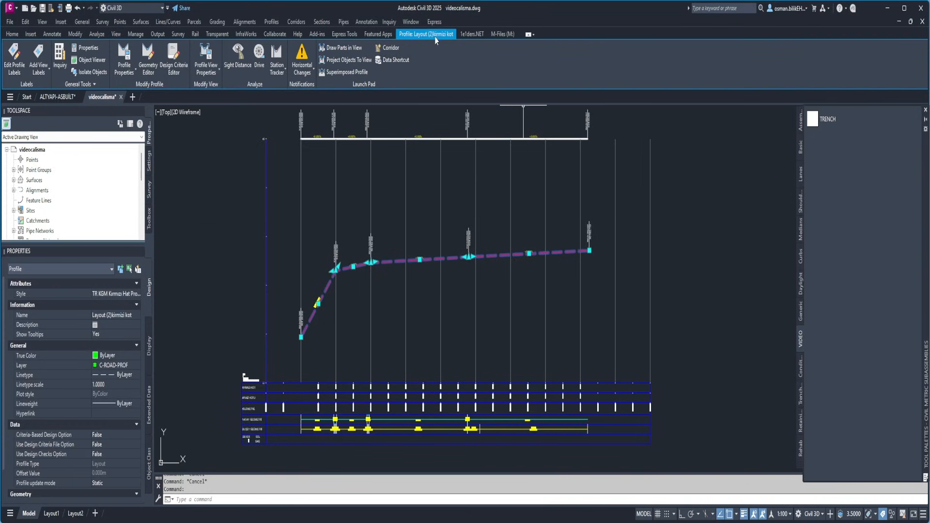
key(Escape)
Create a corridor from the guzergah alignment, Layout (2)kirmizi kot profile and tip assembly, targeting the yuzey surface
click(296, 22)
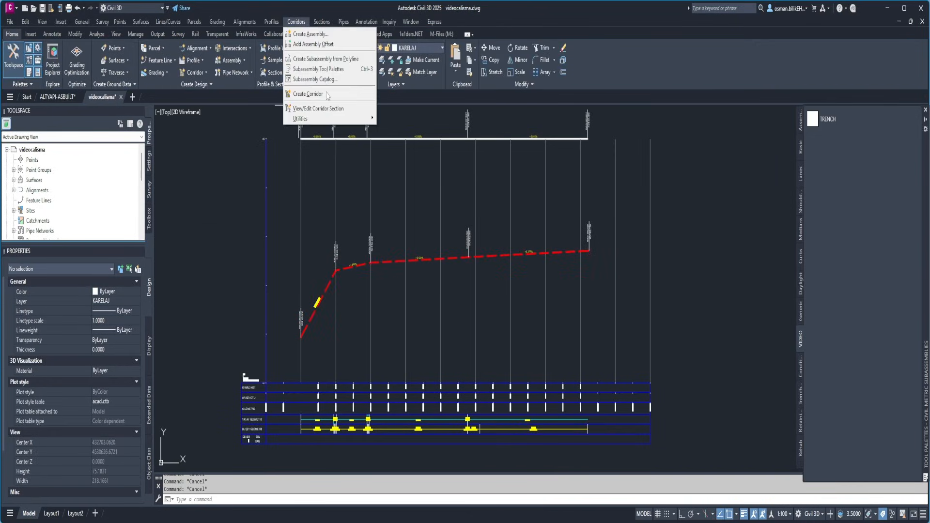
click(312, 33)
click(478, 173)
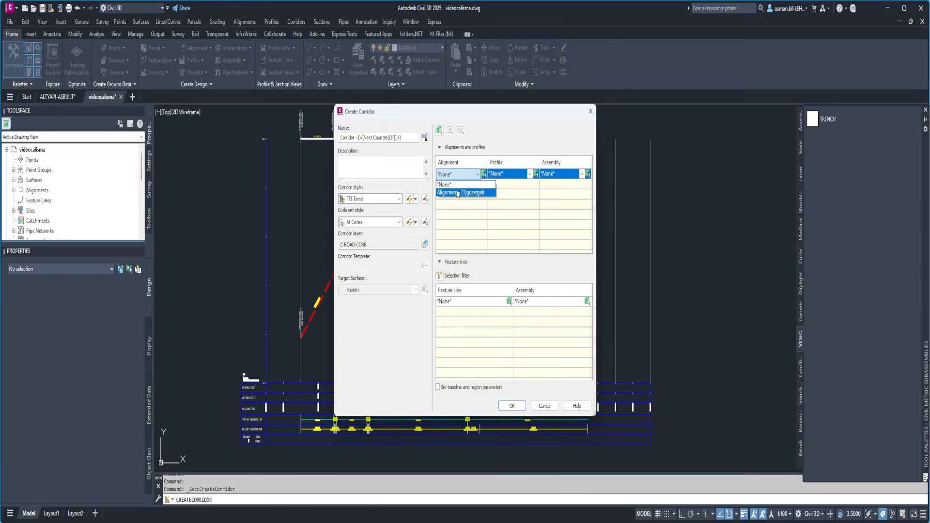
click(456, 191)
click(530, 174)
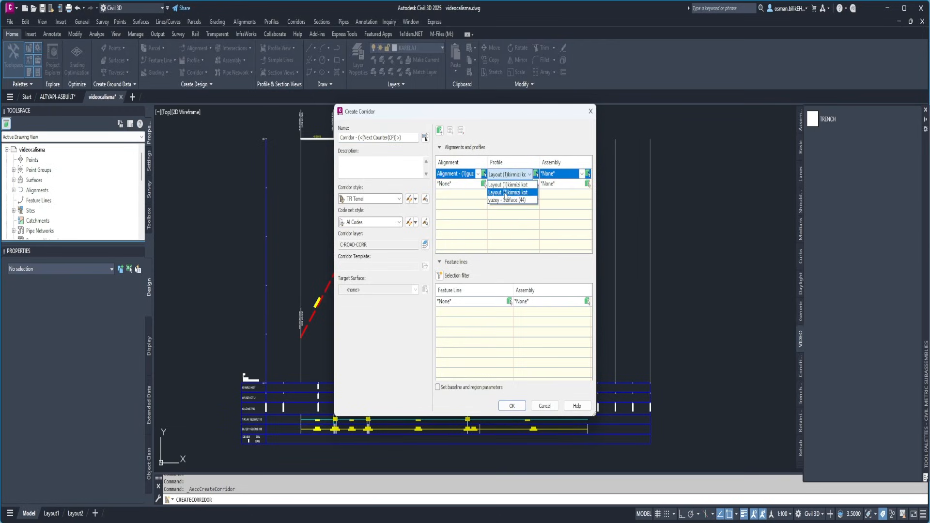
click(507, 193)
click(581, 174)
click(388, 290)
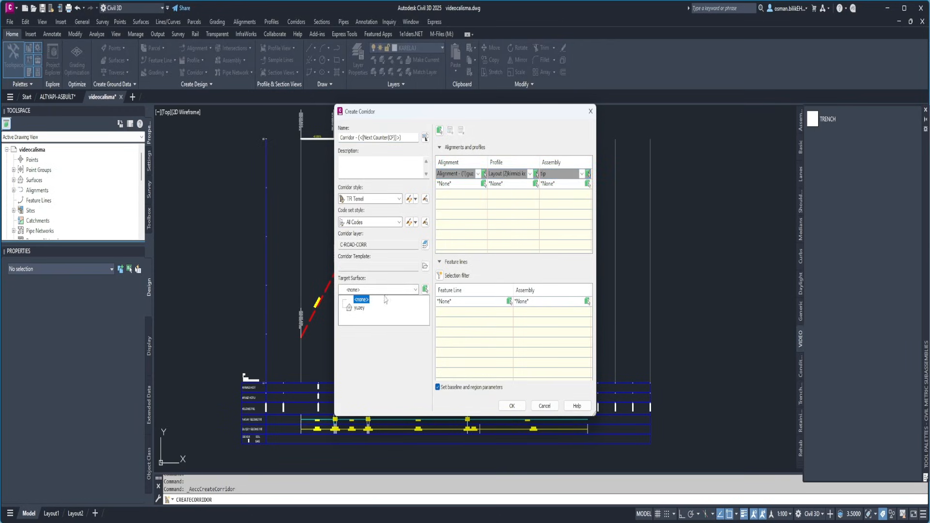
click(360, 308)
click(511, 406)
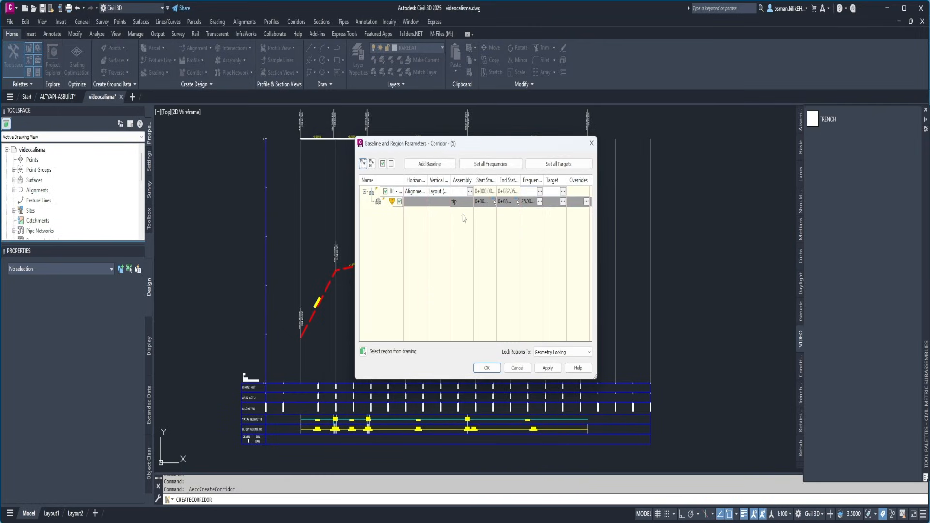
Set the assembly frequency to 5 m along tangents and curves and 2 m along spirals, and build the corridor
click(538, 201)
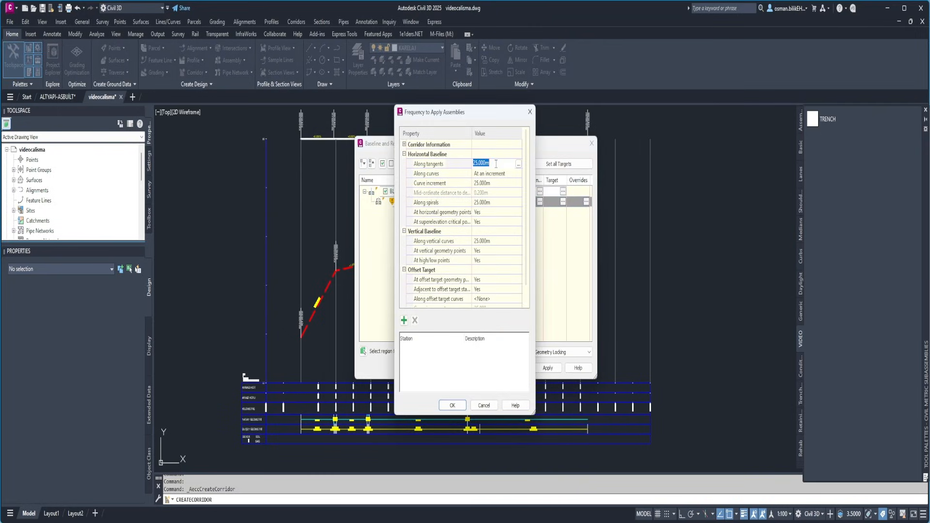
click(498, 182)
click(496, 203)
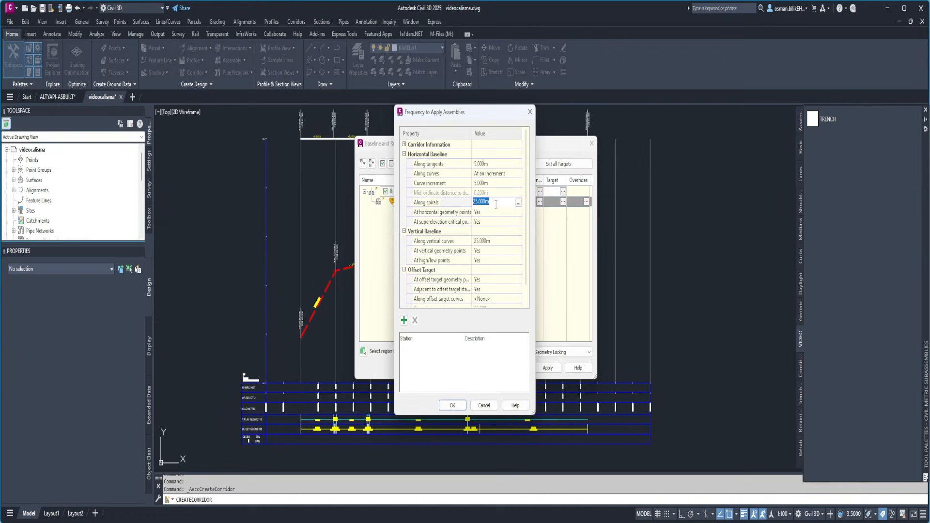
click(454, 405)
click(487, 368)
click(468, 265)
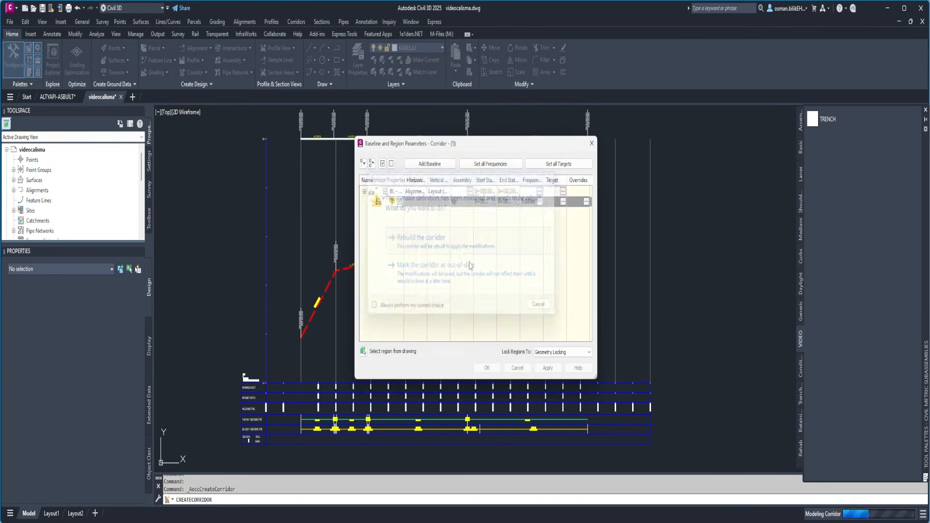
Orbit the trench corridor into a 3D view and display it in the Conceptual visual style
scroll(485, 297, down, 7)
scroll(402, 314, up, 8)
scroll(375, 322, up, 5)
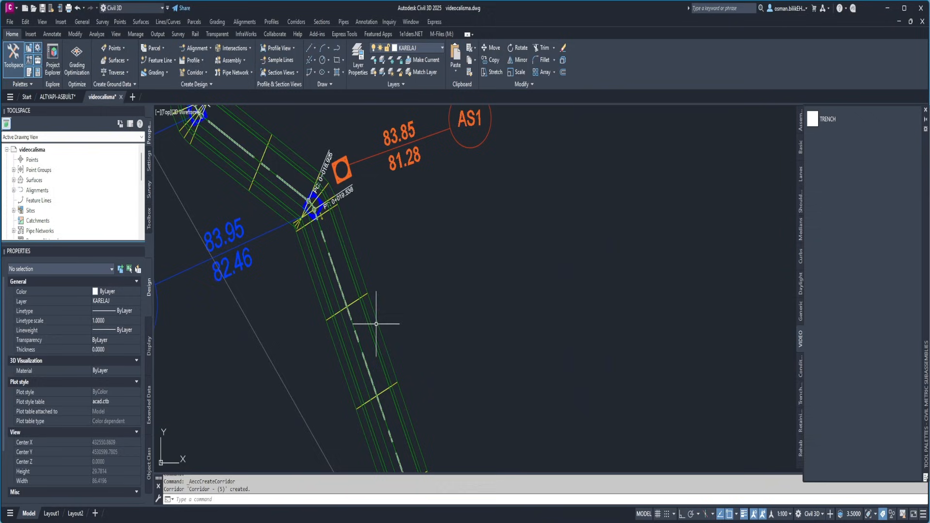
shift+middle_drag(376, 323, 276, 156)
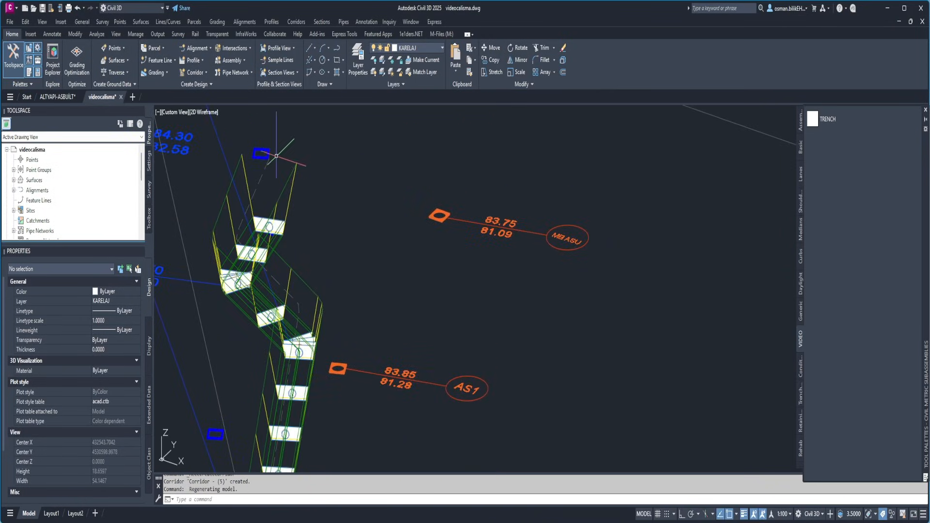
click(203, 112)
click(232, 161)
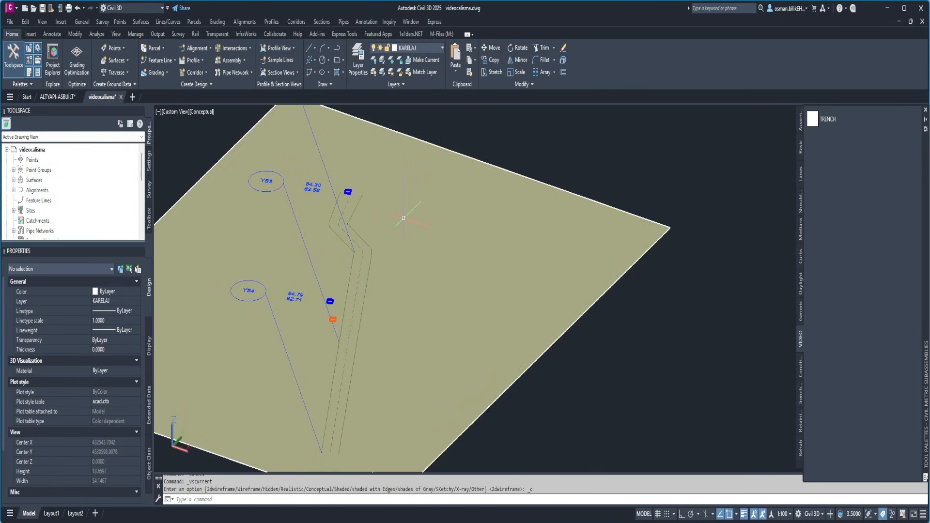
Hide the yuzey terrain surface and inspect the trench corridor from several 3D angles
scroll(404, 218, down, 3)
click(429, 292)
right_click(429, 292)
mouse_move(465, 327)
click(532, 336)
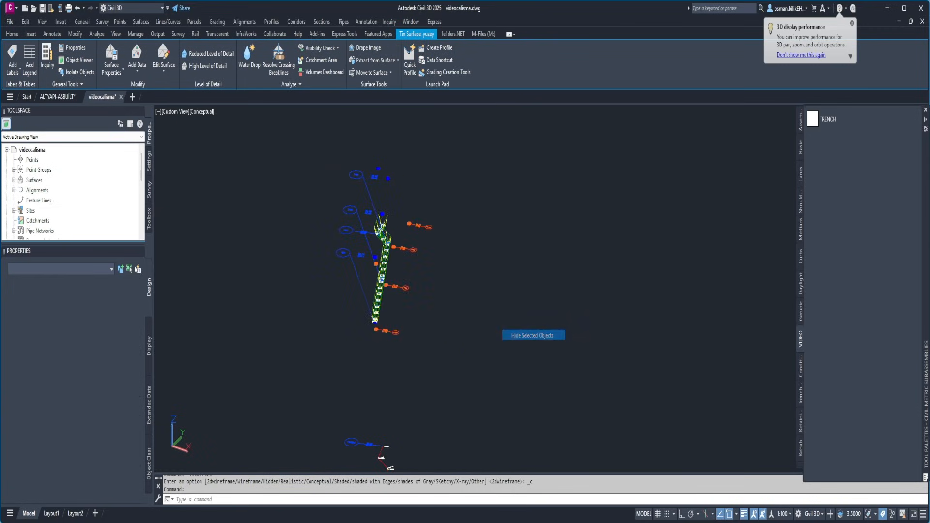
scroll(382, 286, up, 5)
shift+middle_drag(380, 307, 359, 300)
shift+middle_drag(448, 213, 536, 322)
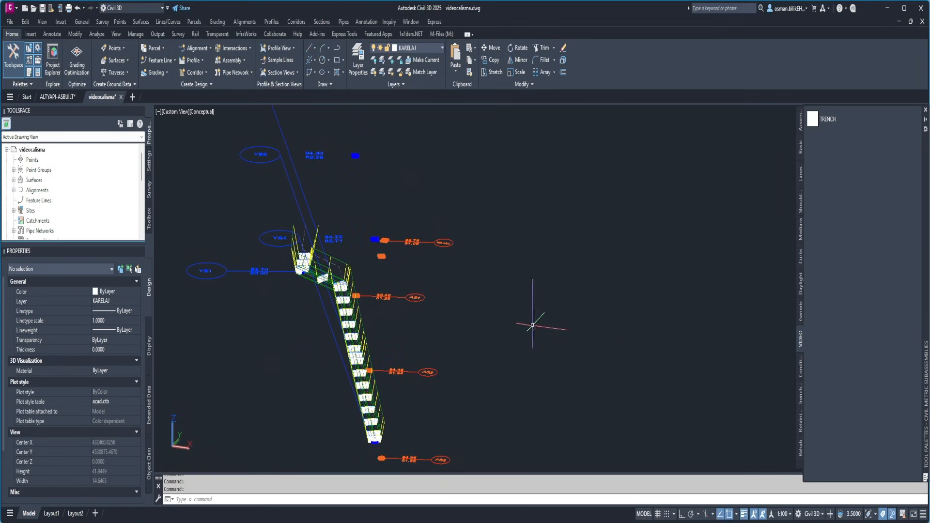
Switch the display to the 2D Wireframe visual style and the Top view
click(204, 112)
click(205, 139)
click(182, 112)
click(202, 139)
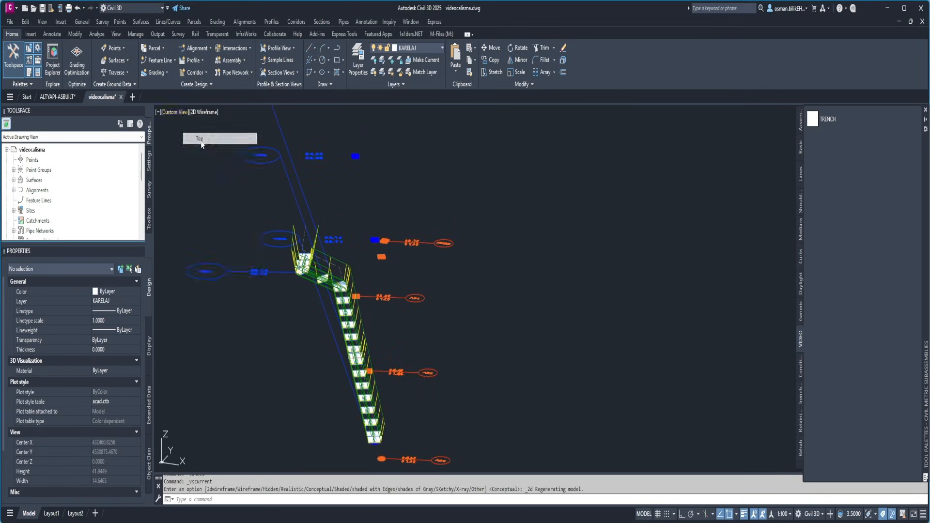
Create a corridor surface for the trench corridor and add the link codes alt6, BORU and LLL
scroll(370, 249, up, 10)
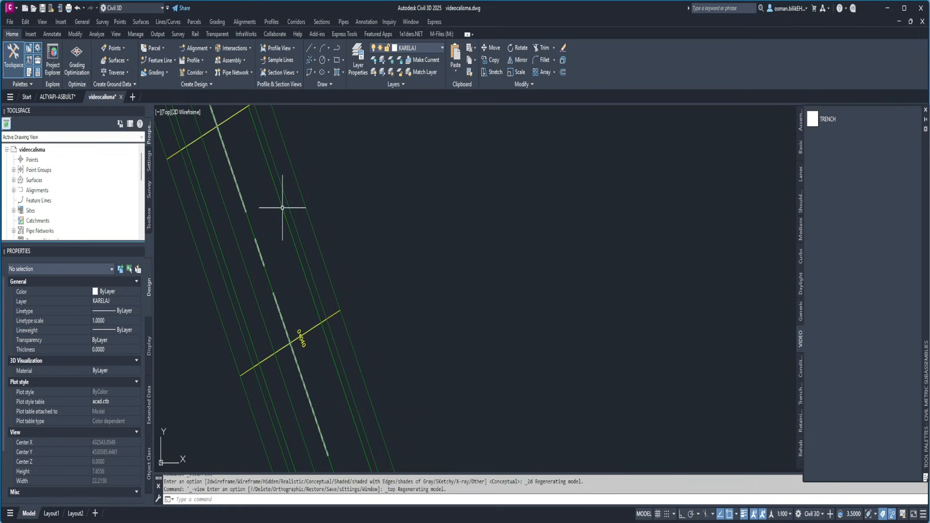
click(286, 213)
click(164, 60)
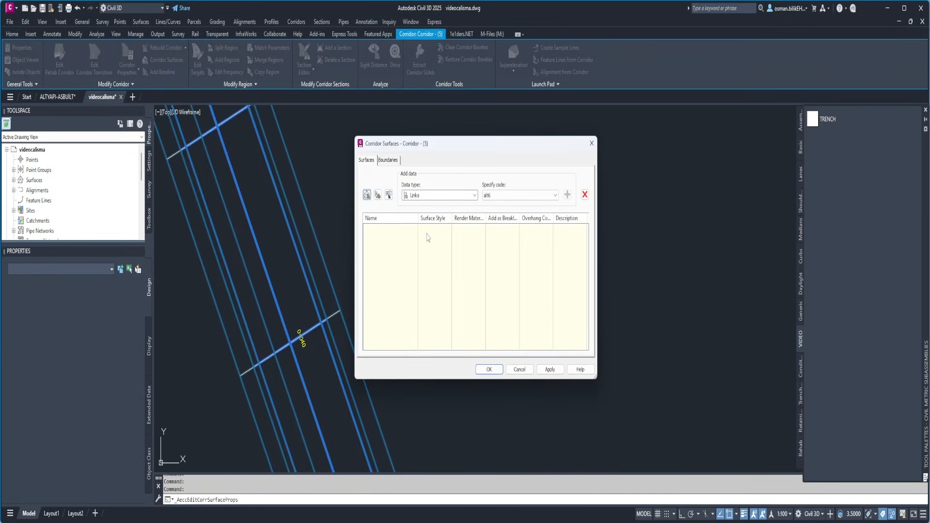
click(368, 196)
click(567, 195)
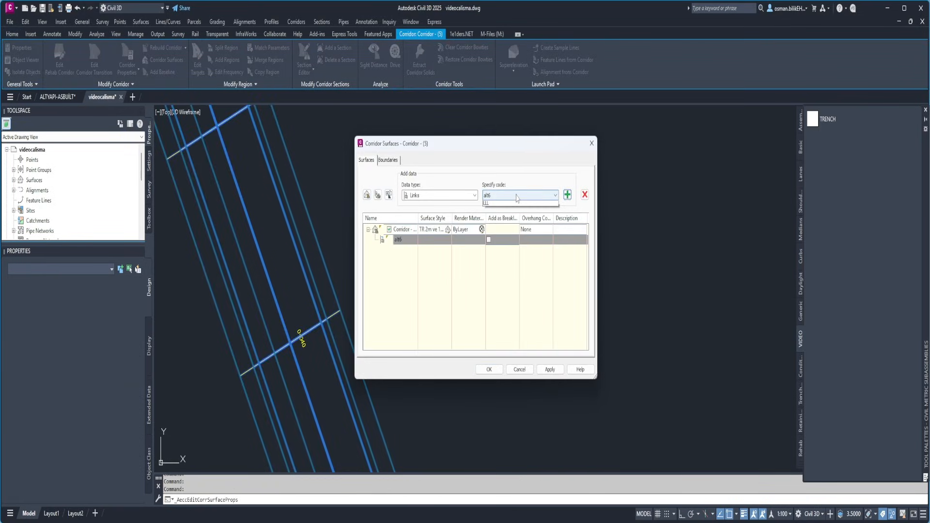
click(556, 196)
click(501, 214)
click(555, 195)
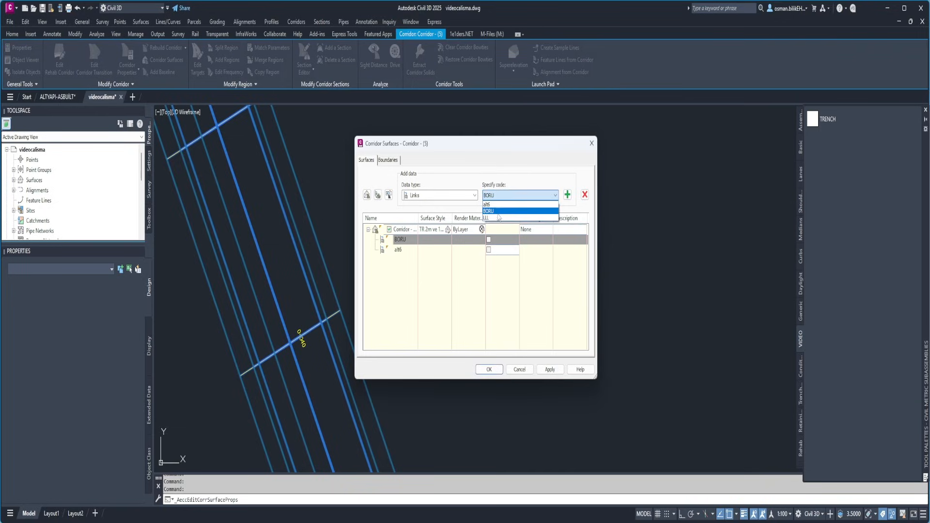
click(494, 222)
click(568, 195)
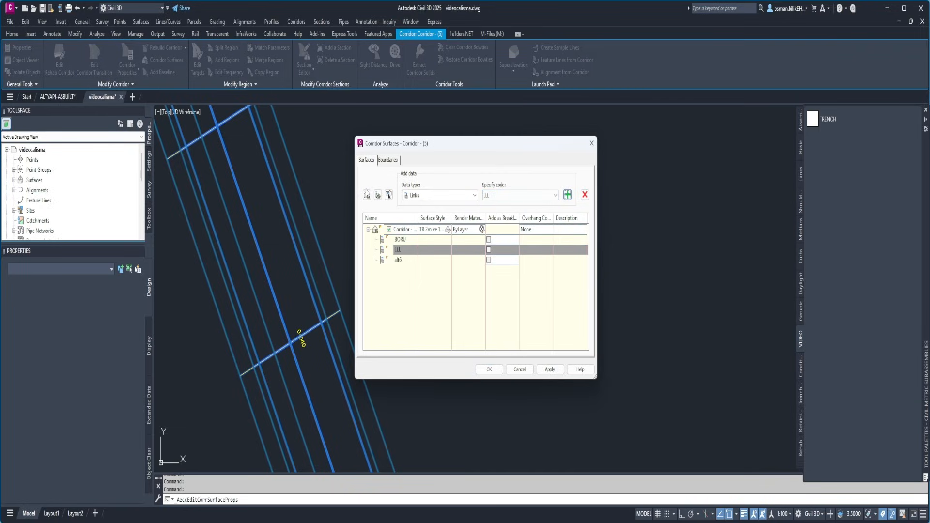
Add the feature line codes SEV and SEV2 to the corridor surface and build it
click(438, 196)
click(427, 213)
click(485, 198)
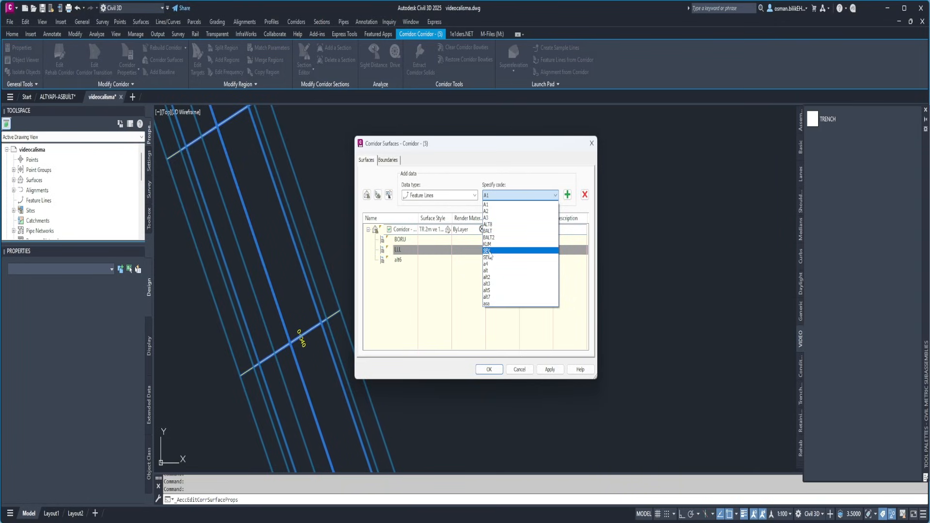
click(489, 251)
click(568, 195)
click(555, 195)
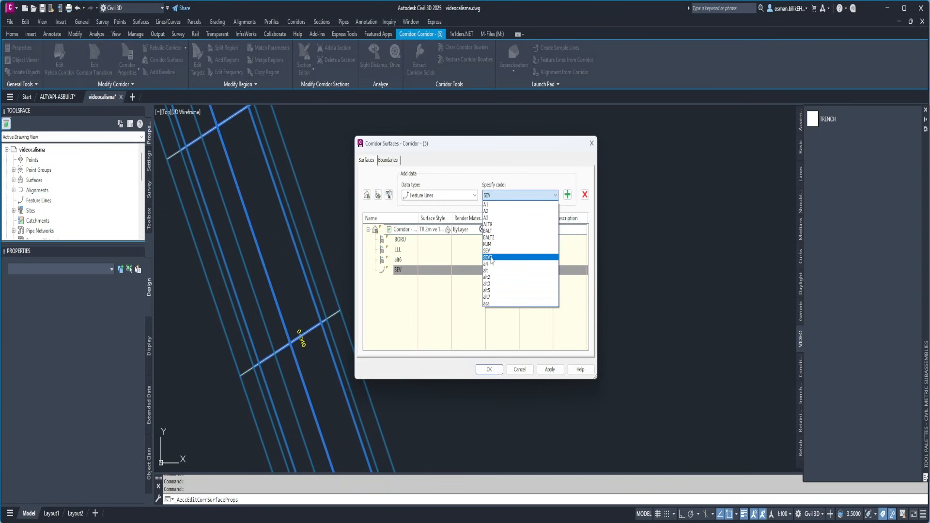
click(489, 258)
click(568, 195)
click(489, 369)
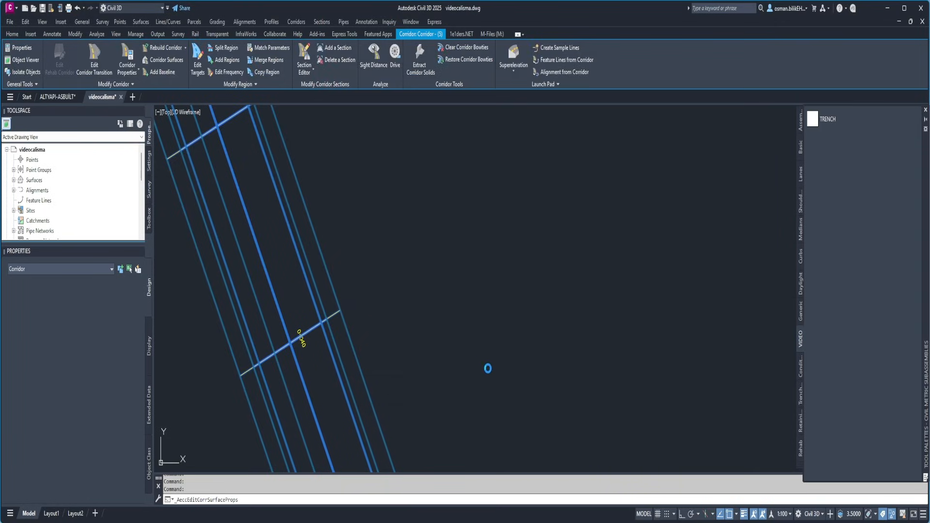
Delete the stray corridor surface edges outside the trench on the YS2 side of the bend
scroll(336, 270, down, 5)
key(Escape)
key(Escape)
scroll(289, 241, up, 5)
click(285, 228)
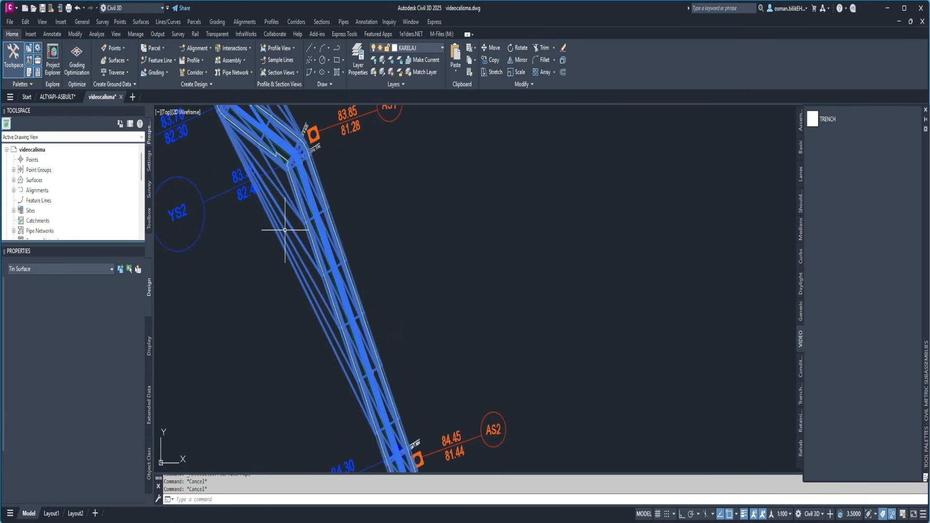
click(163, 69)
click(172, 108)
scroll(285, 169, up, 5)
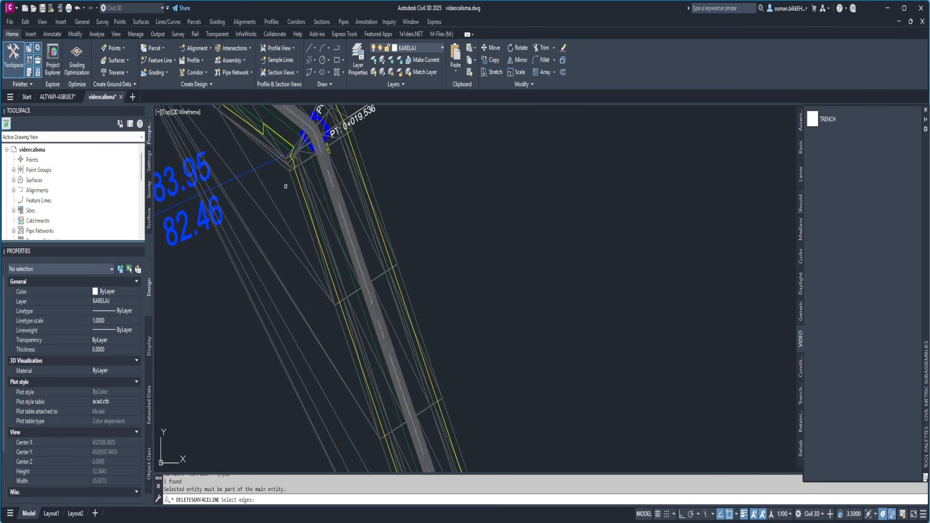
click(287, 185)
click(205, 270)
key(Return)
Delete the stray corridor surface edges outside the trench on the AS1 side between the two bends
scroll(276, 289, down, 5)
scroll(273, 145, up, 5)
click(272, 145)
click(211, 183)
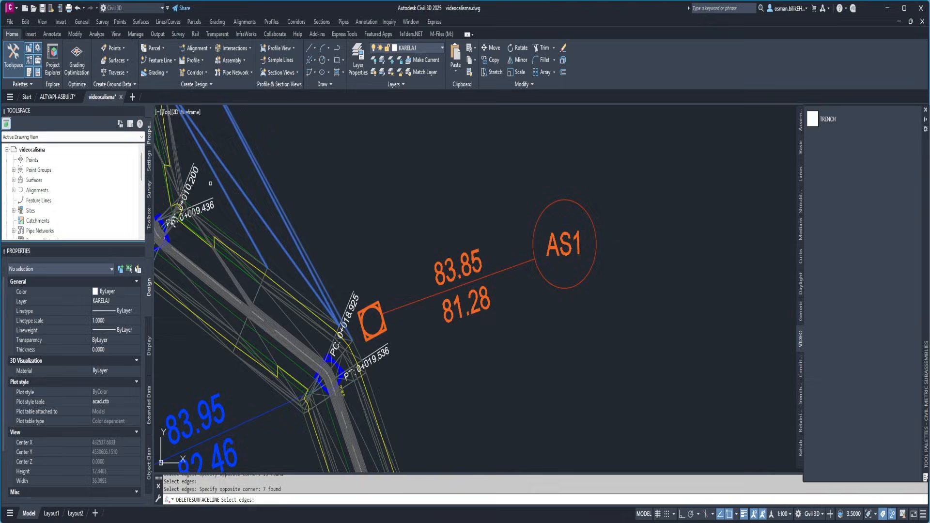
key(Return)
scroll(262, 248, down, 3)
key(Escape)
key(Escape)
key(Escape)
scroll(284, 271, down, 8)
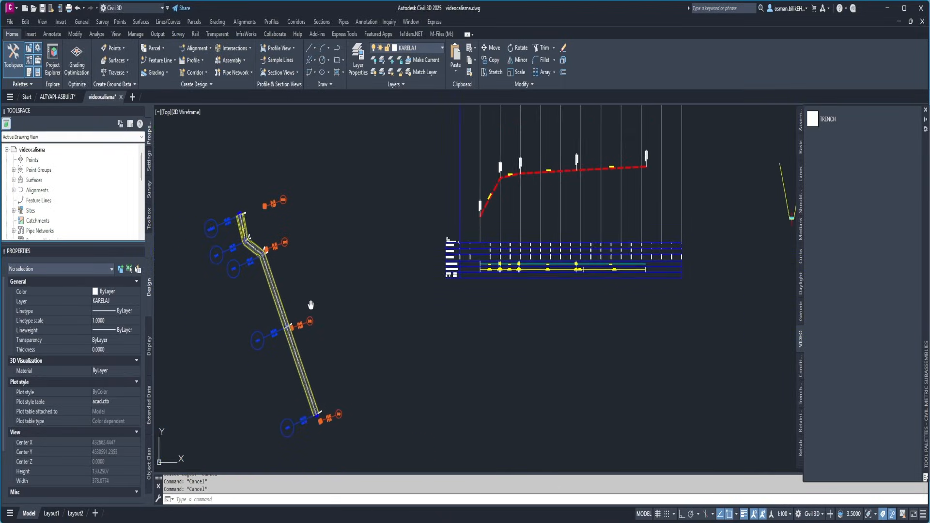
Create a sample line group named KESITKUBAJ on the guzergah alignment, sampling the terrain surface, corridor and corridor surface
middle_drag(383, 293, 349, 309)
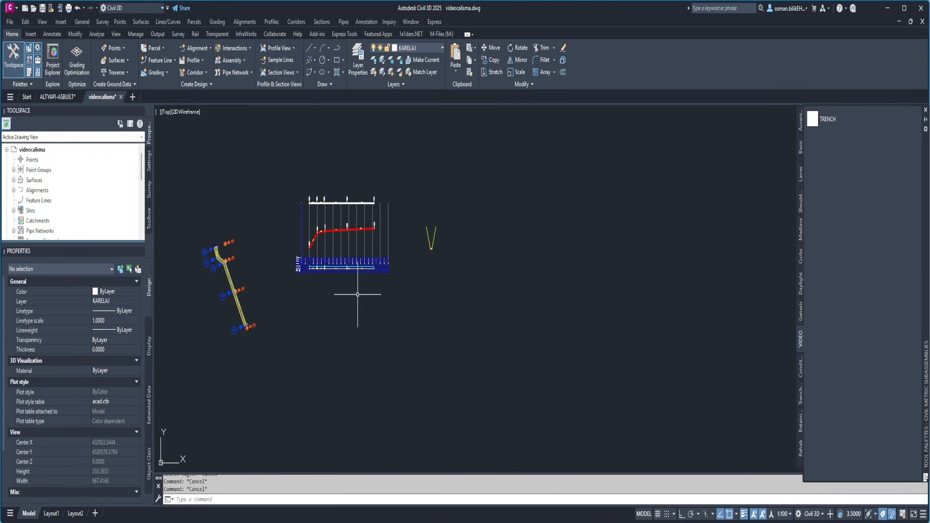
middle_drag(406, 265, 385, 262)
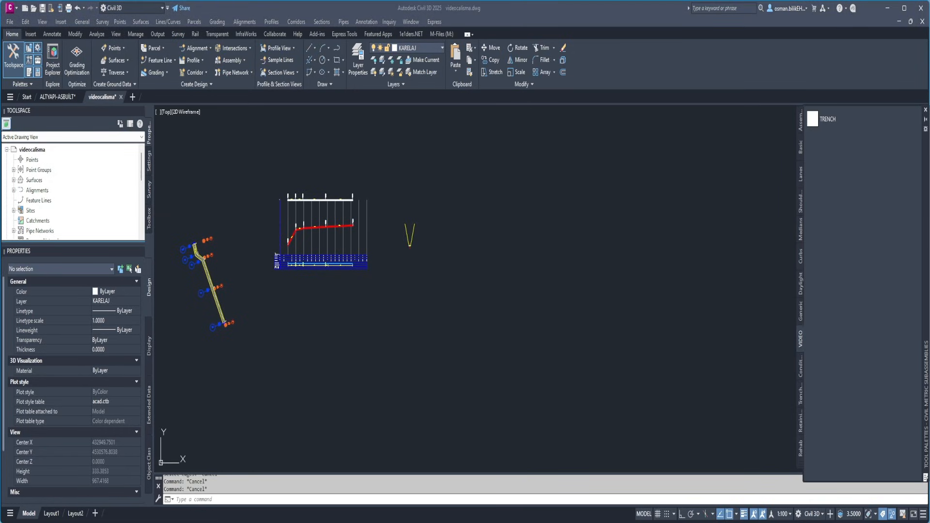
click(322, 21)
click(339, 34)
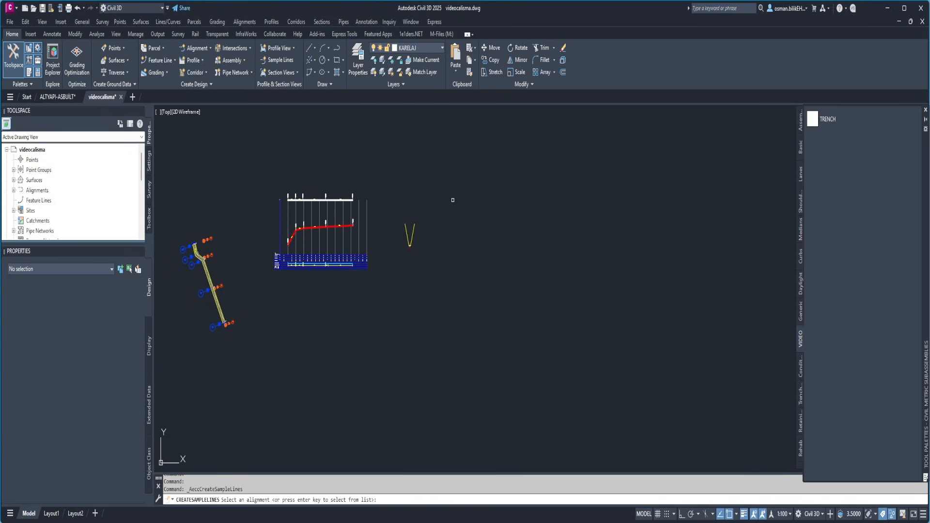
key(Return)
click(465, 325)
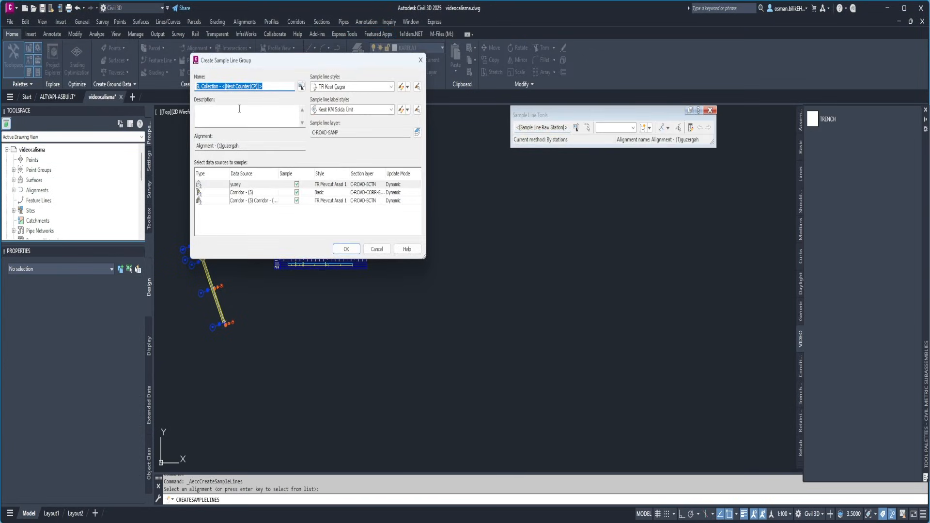
text(KESITKUBAJ)
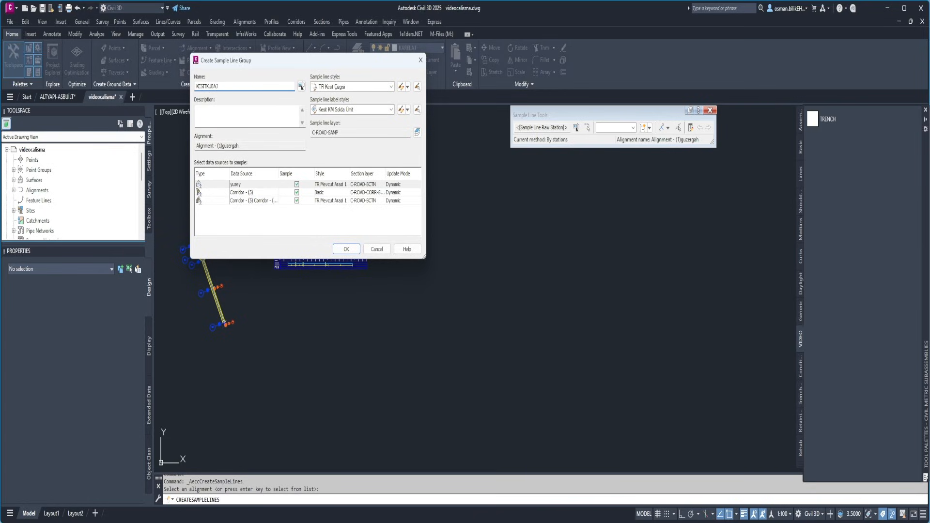
click(346, 249)
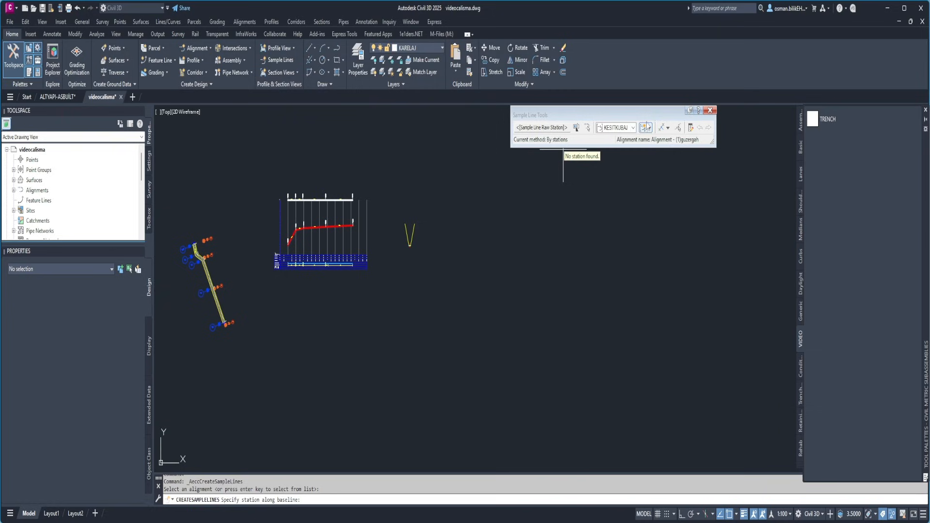
Create sample lines by station range with 5 m left and right swath widths and a 5 m increment along tangents
click(668, 128)
click(683, 140)
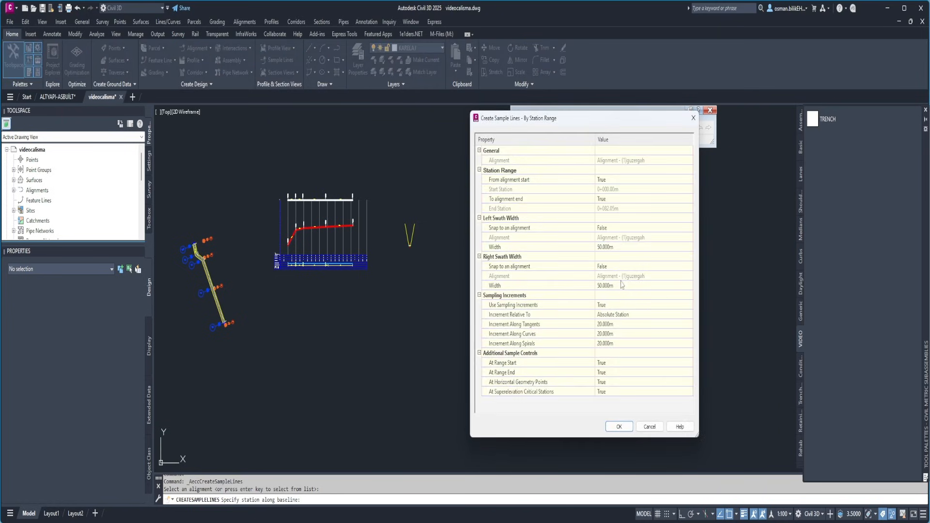
click(617, 246)
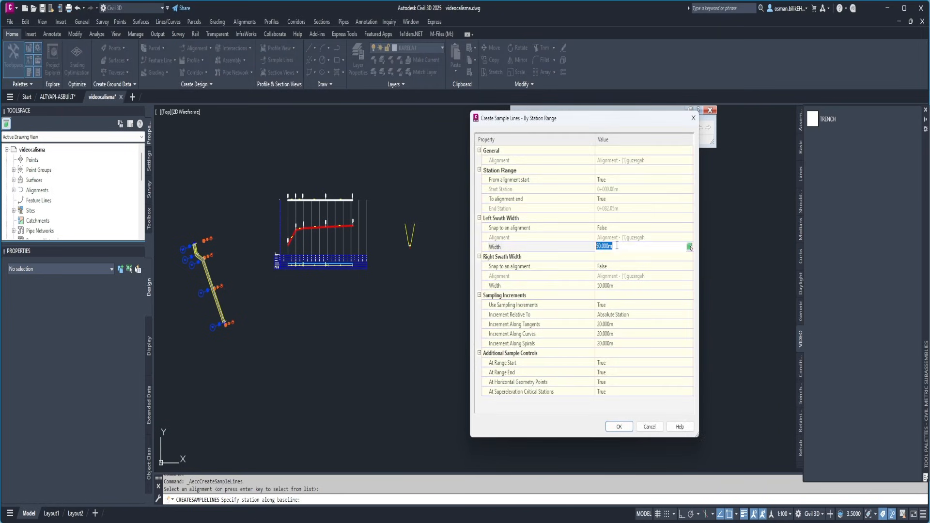
click(624, 286)
text(5)
click(625, 324)
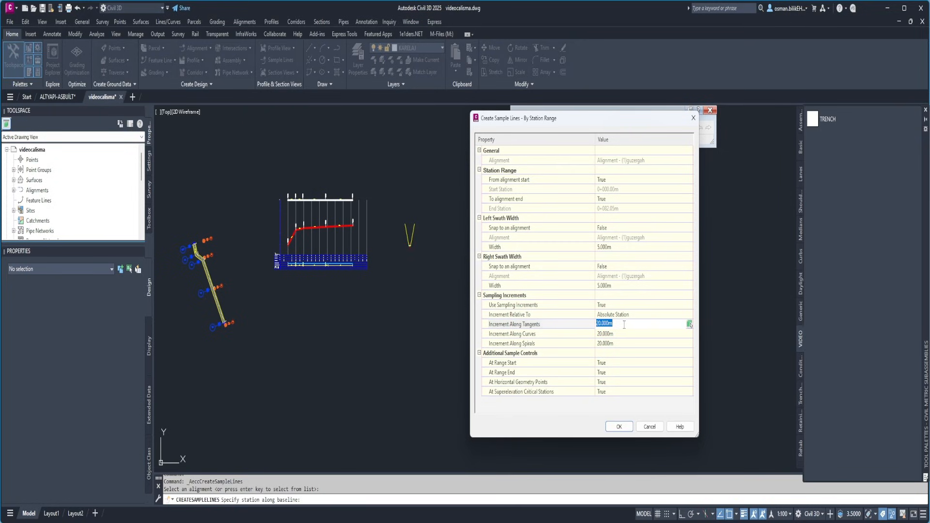
text(5)
click(629, 428)
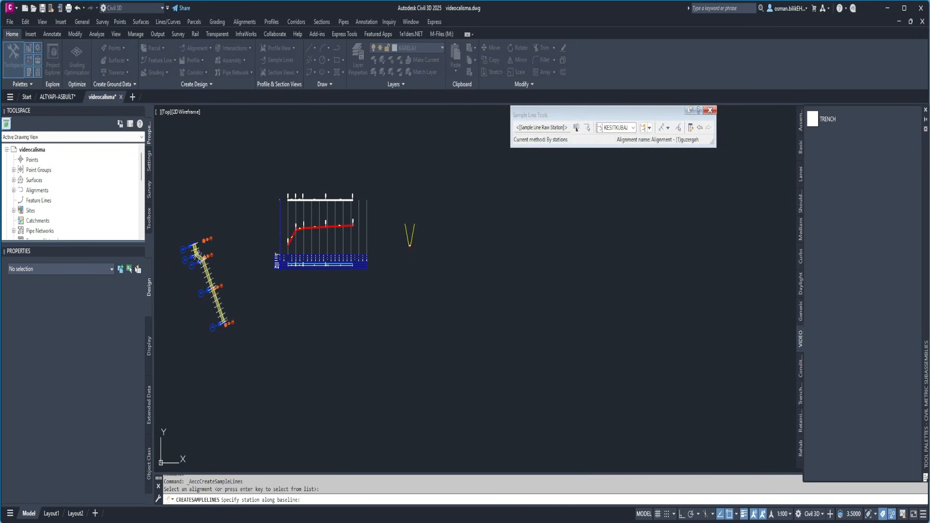
Compute materials for the KESITKUBAJ sample line group, assigning the yuzey surface to EG and the corridor surface to DATUM
scroll(223, 282, up, 5)
scroll(223, 283, down, 6)
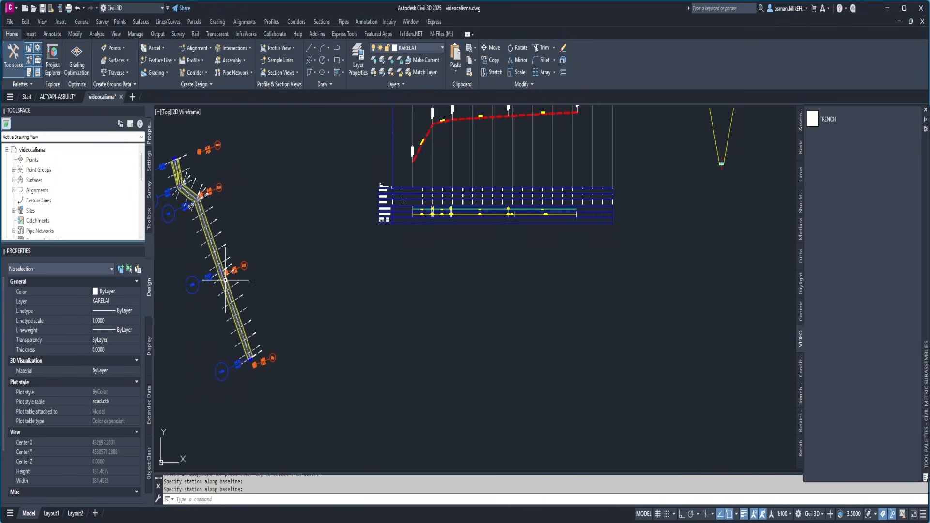
middle_drag(526, 272, 423, 308)
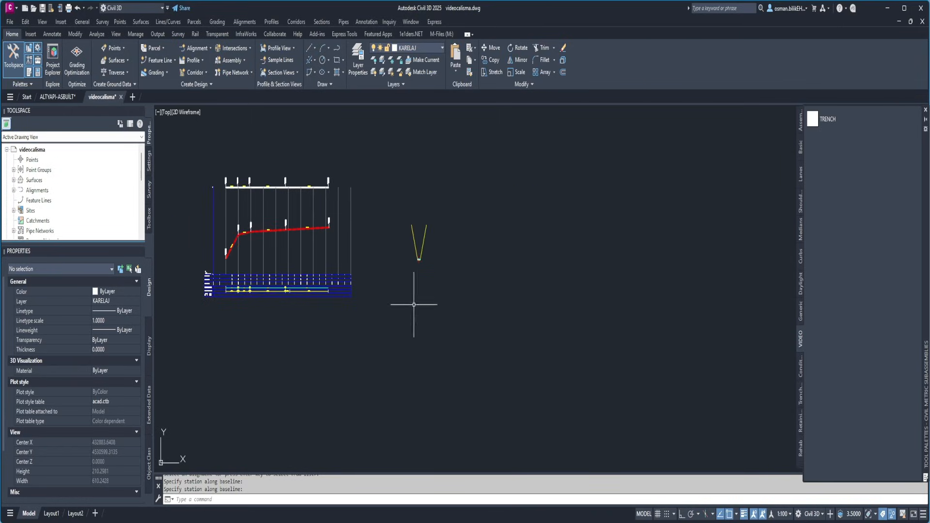
scroll(419, 269, down, 2)
middle_drag(433, 263, 382, 266)
click(313, 21)
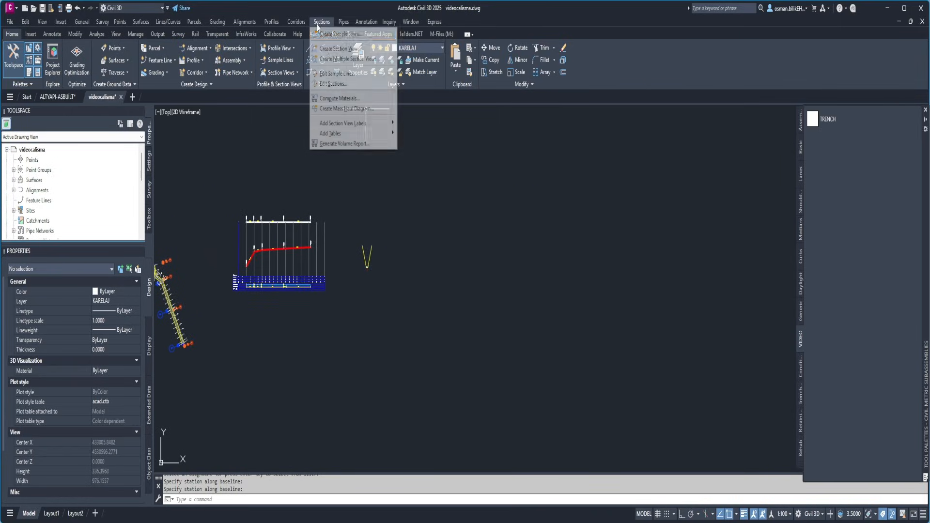
click(342, 95)
click(662, 275)
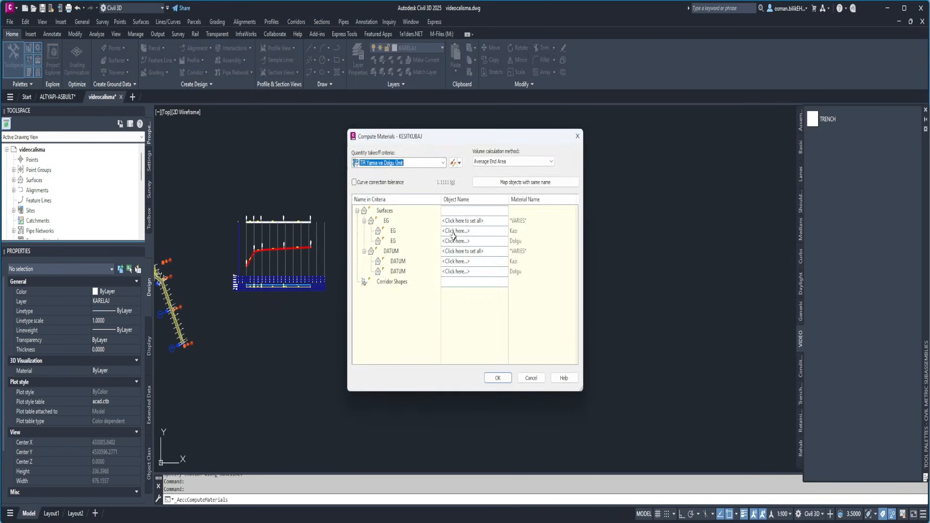
click(478, 221)
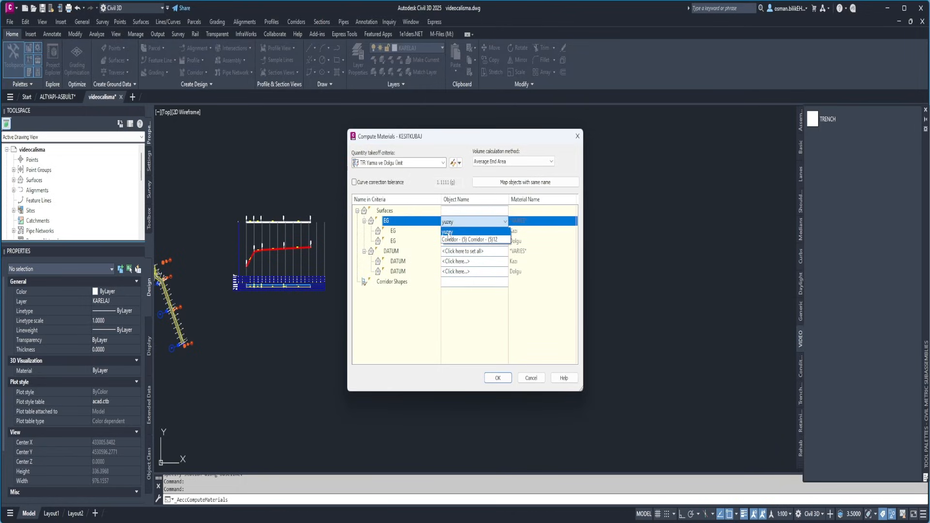
click(448, 233)
click(460, 252)
click(460, 271)
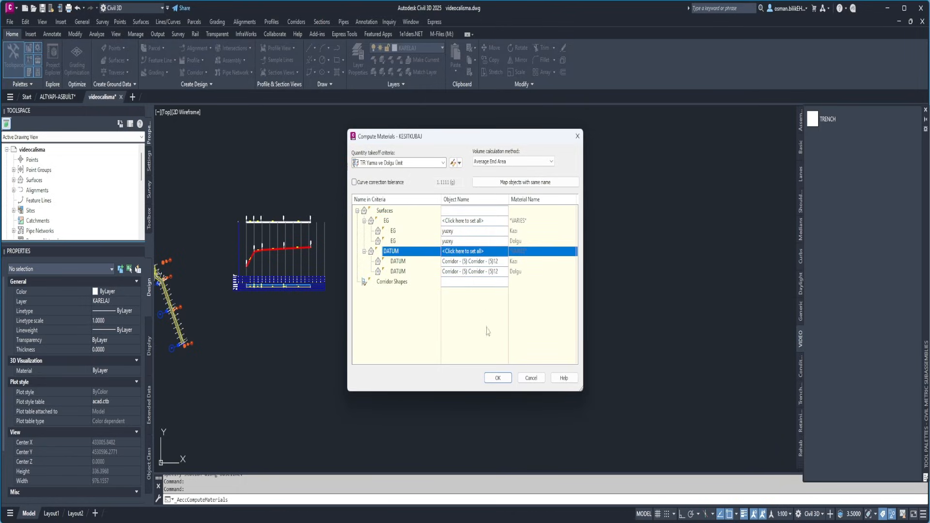
click(499, 379)
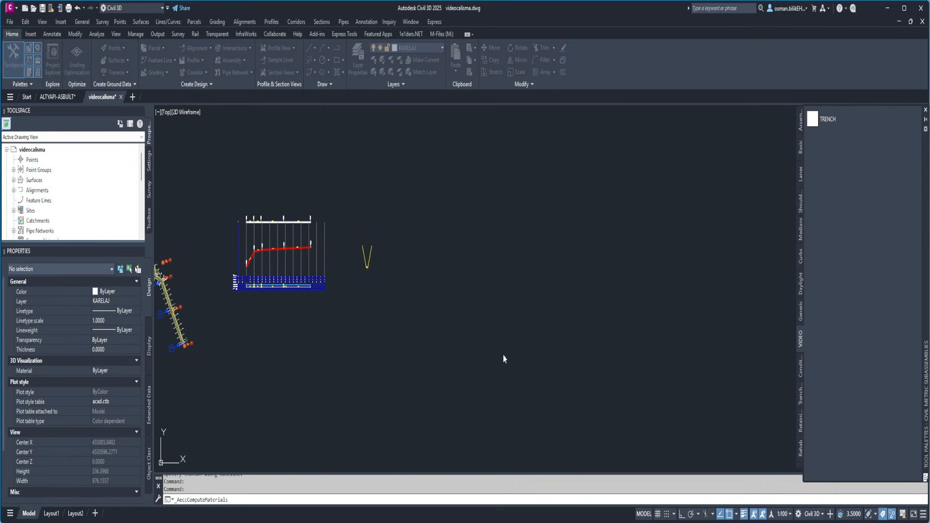
Reopen the KESITKUBAJ material list and add a new material with the quantity type Structures
scroll(366, 283, down, 2)
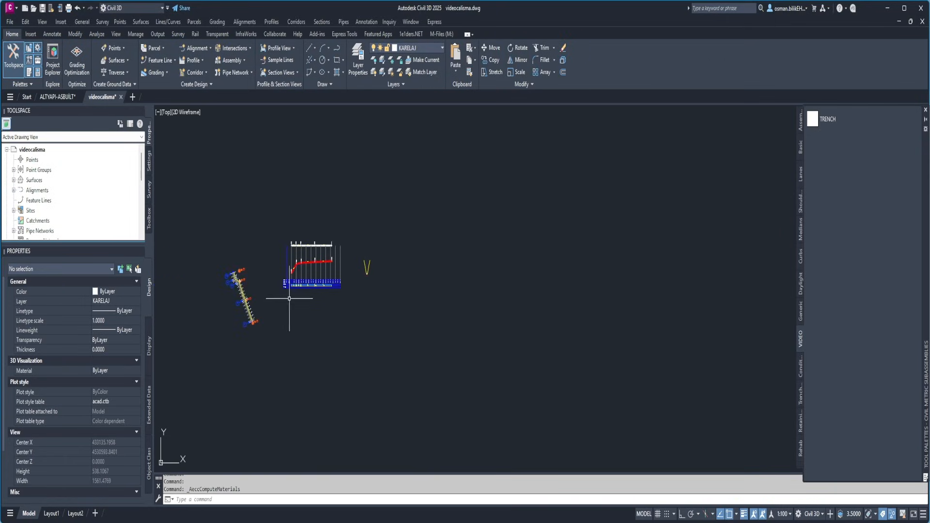
scroll(243, 300, up, 6)
middle_drag(602, 239, 298, 278)
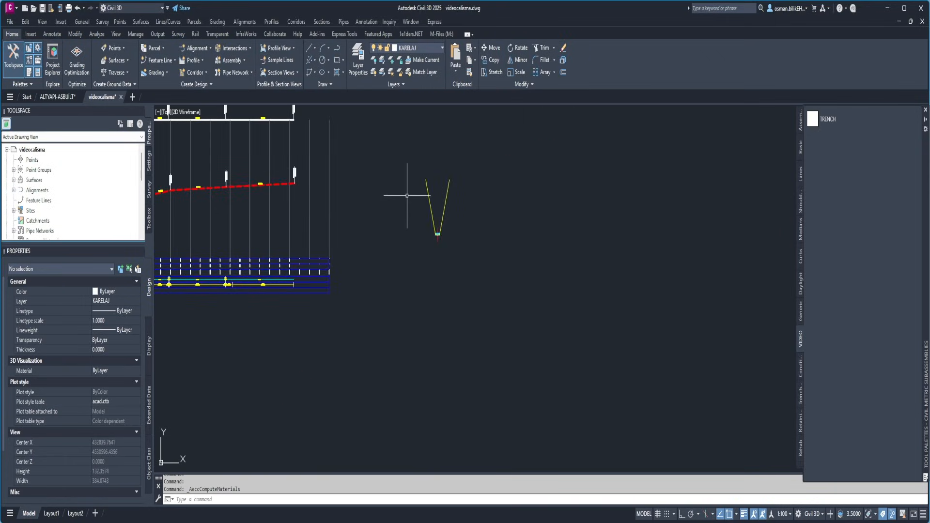
click(321, 22)
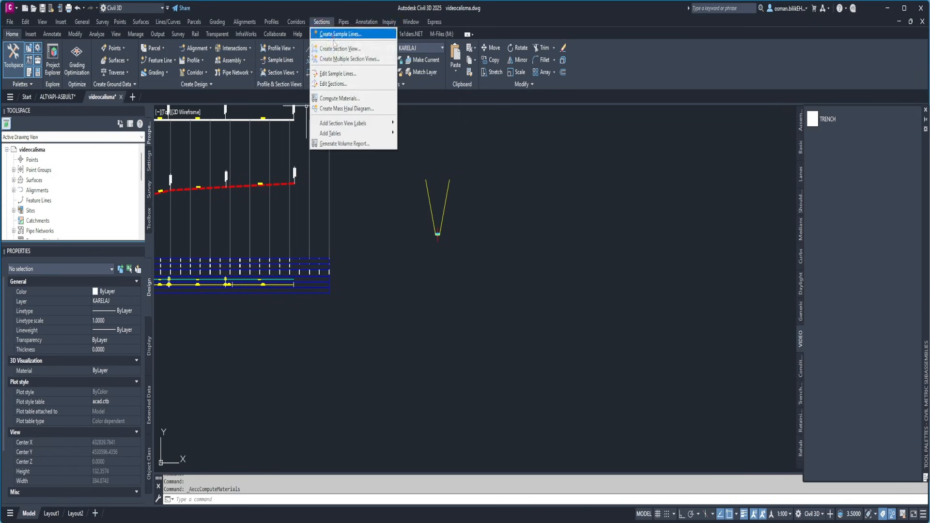
click(346, 97)
click(671, 273)
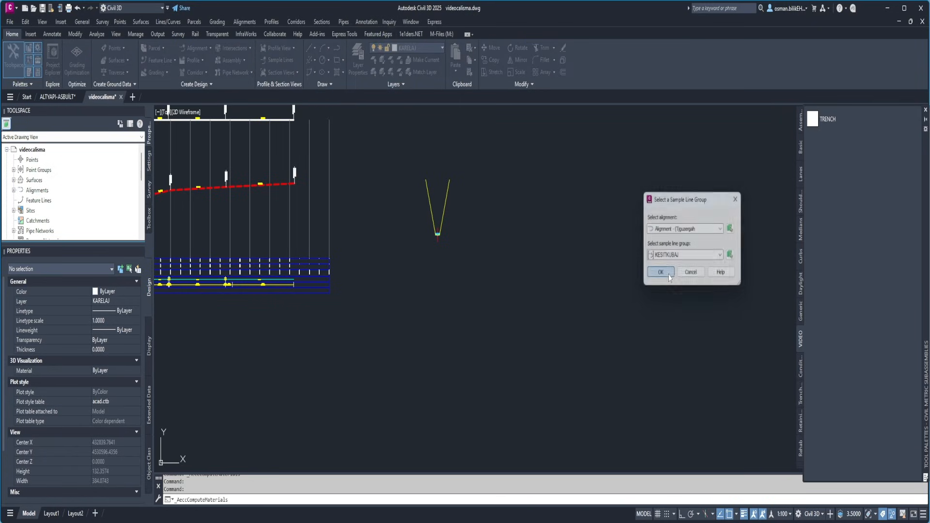
click(278, 156)
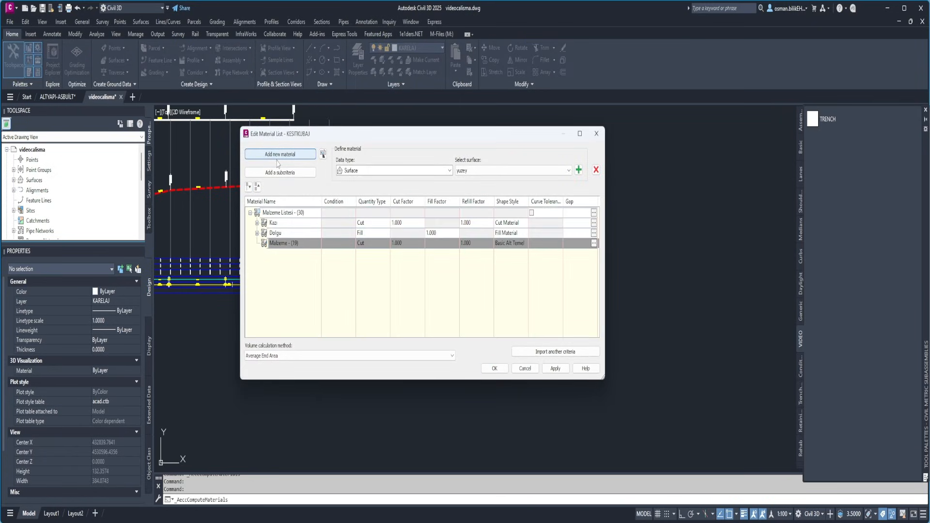
click(366, 243)
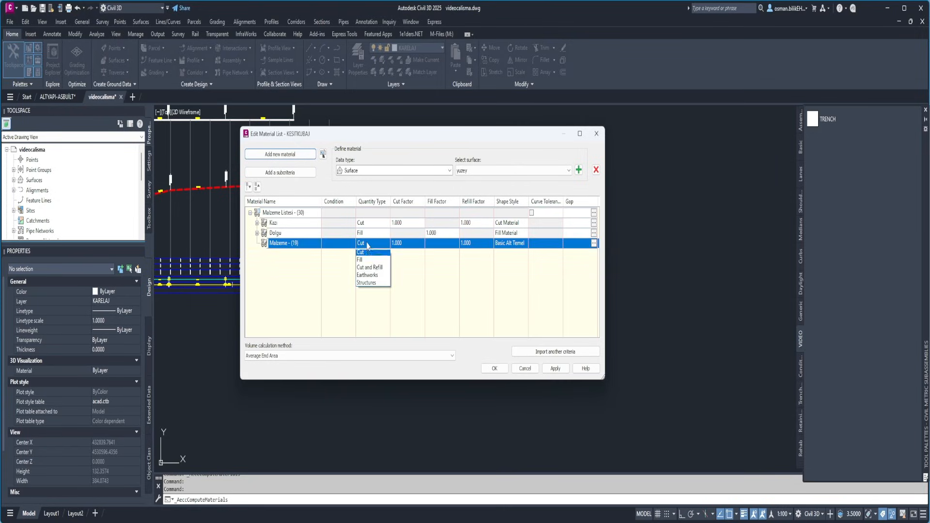
click(366, 285)
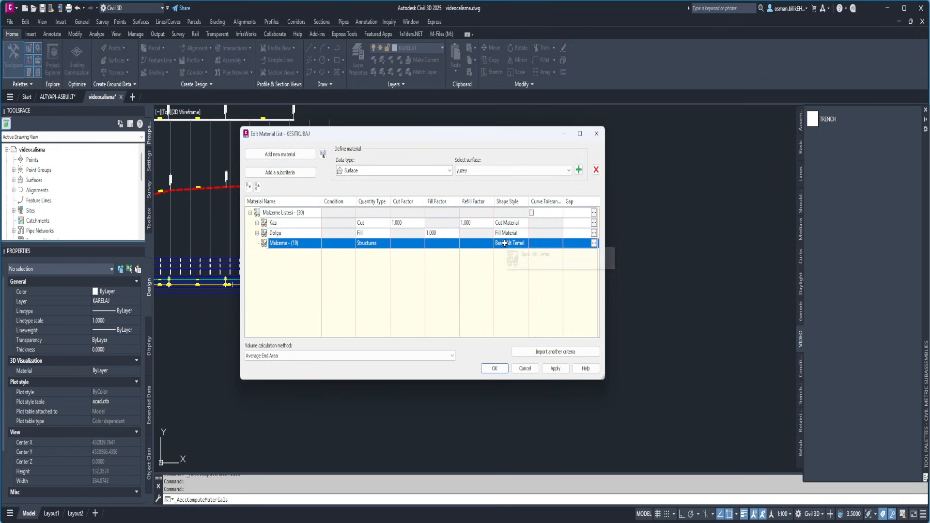
Include the corridor shape TASTOZU in the new Structures material and rename the material TASTOZU
click(392, 169)
click(378, 192)
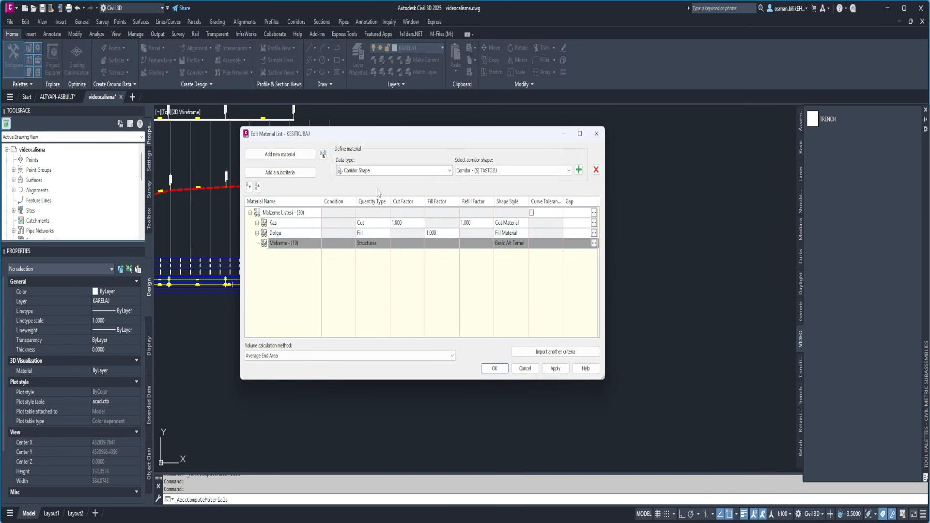
click(501, 171)
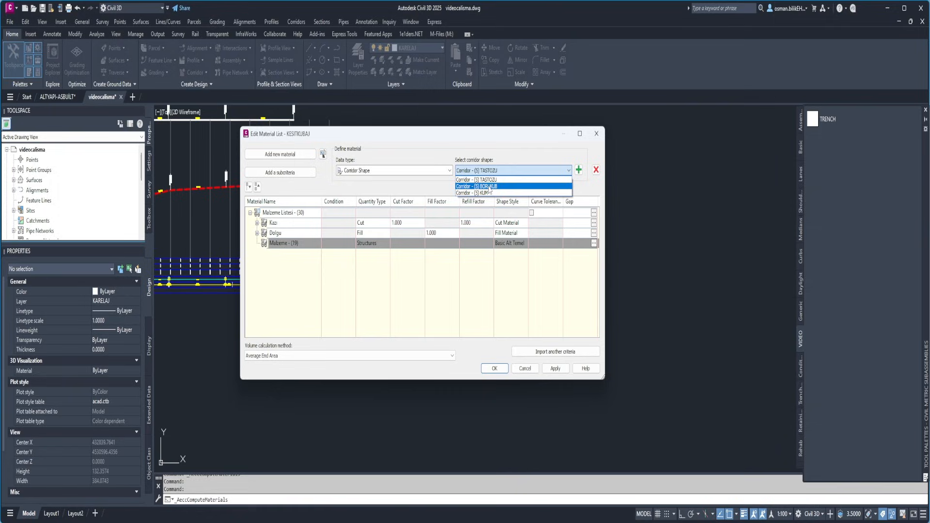
click(490, 180)
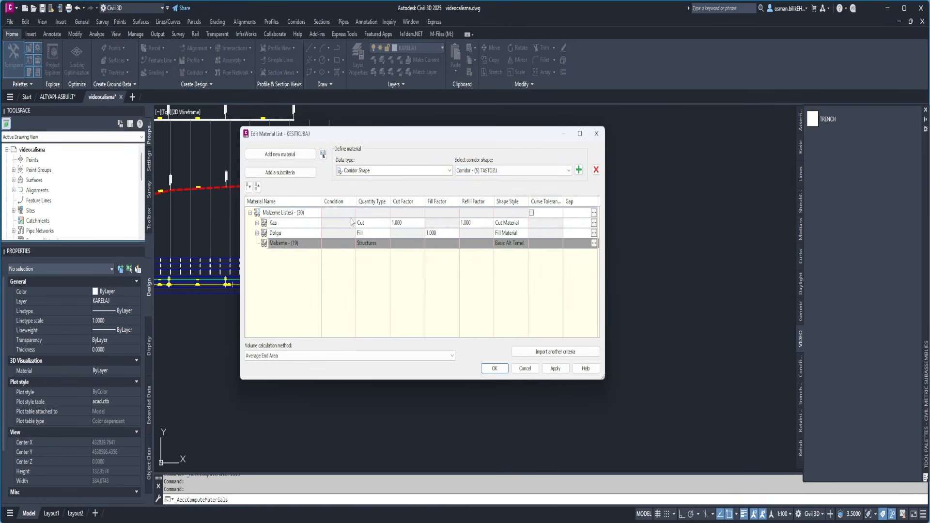
click(578, 170)
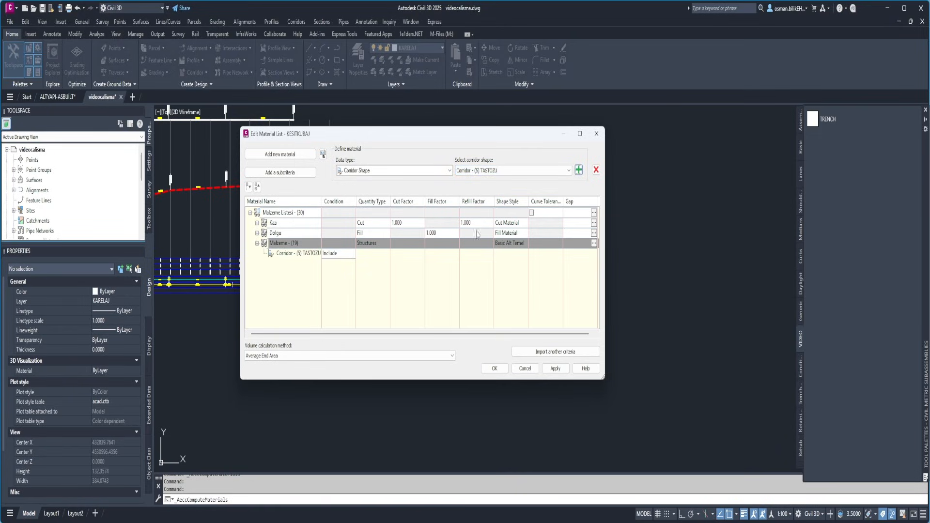
double_click(292, 244)
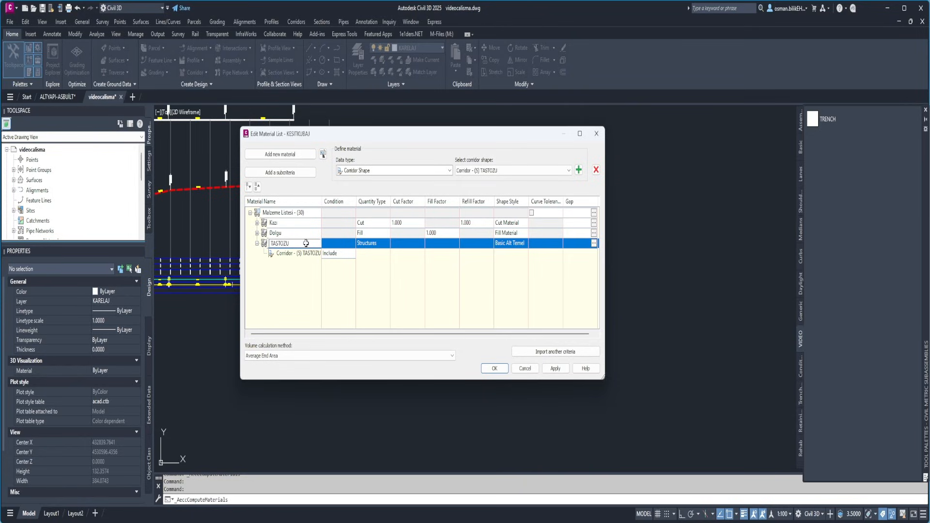
key(Return)
Add a second new material with the quantity type Structures and include the corridor shape BORUKUB in it
click(280, 154)
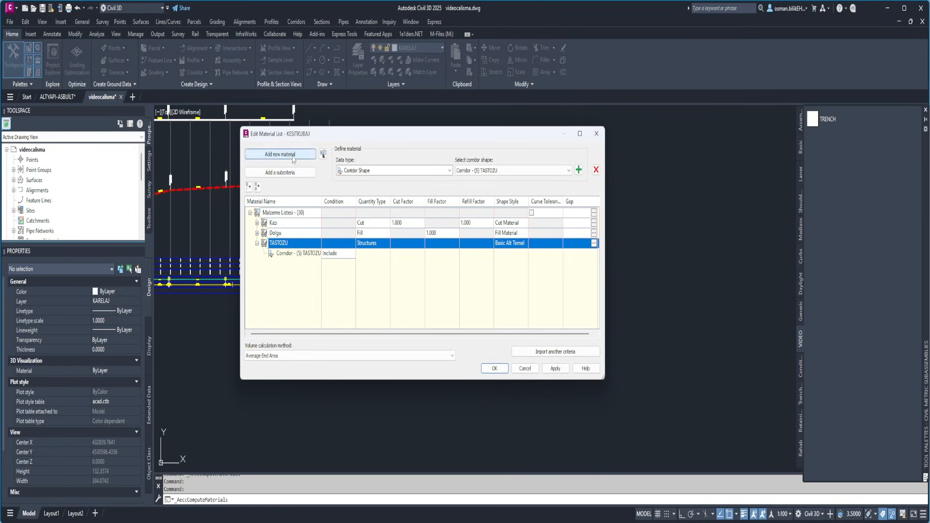
click(494, 171)
click(504, 180)
click(578, 170)
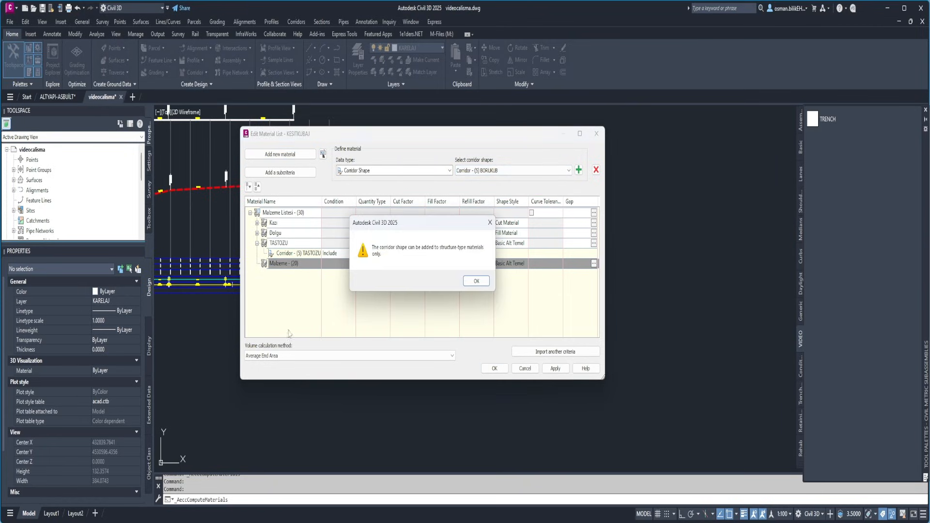
click(476, 281)
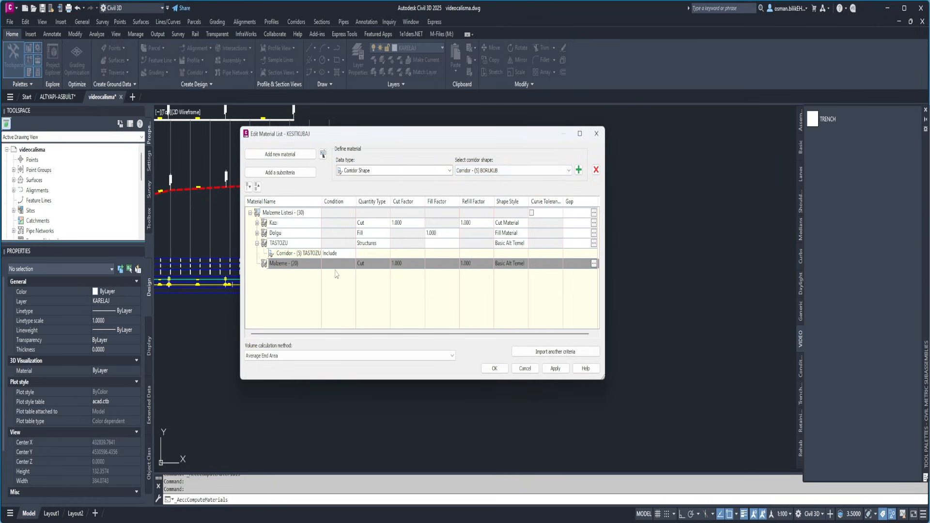
click(373, 264)
click(367, 305)
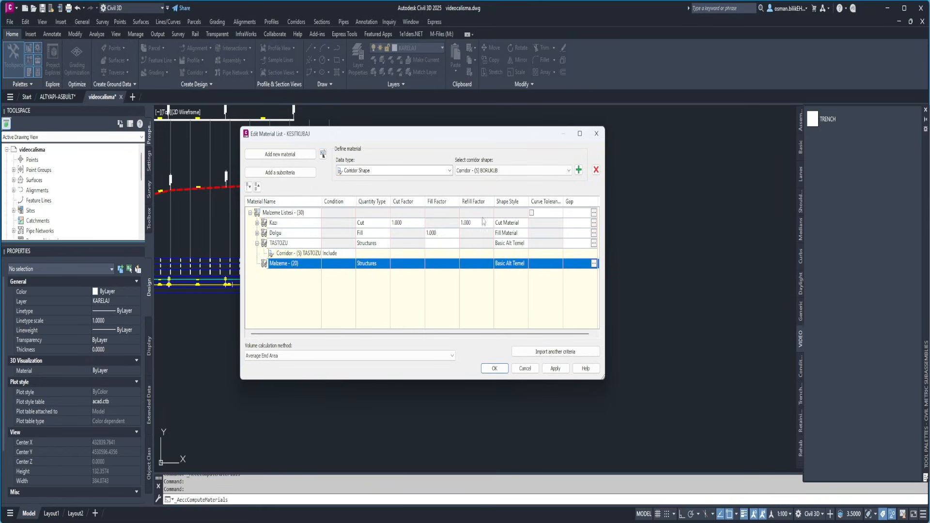
click(578, 170)
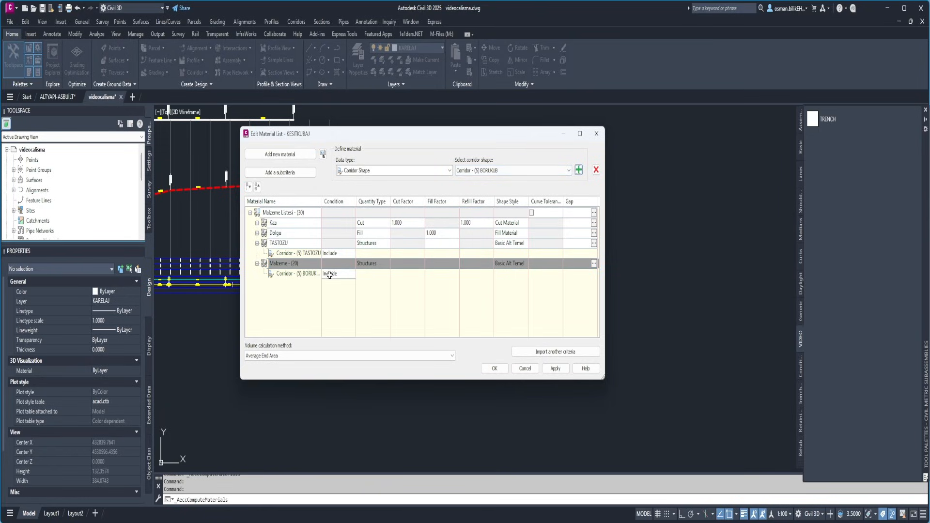
Rename the material containing the BORUKUB corridor shape as BORU
click(302, 274)
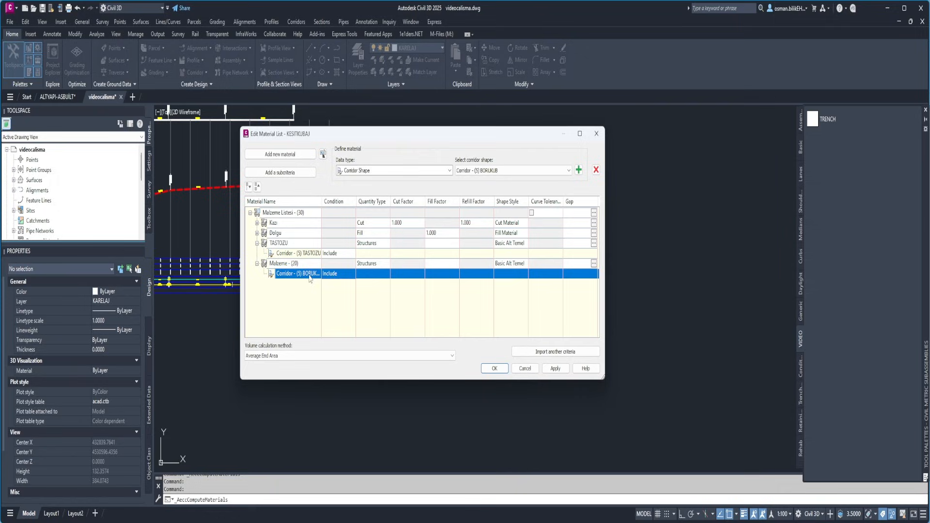
double_click(296, 266)
click(298, 264)
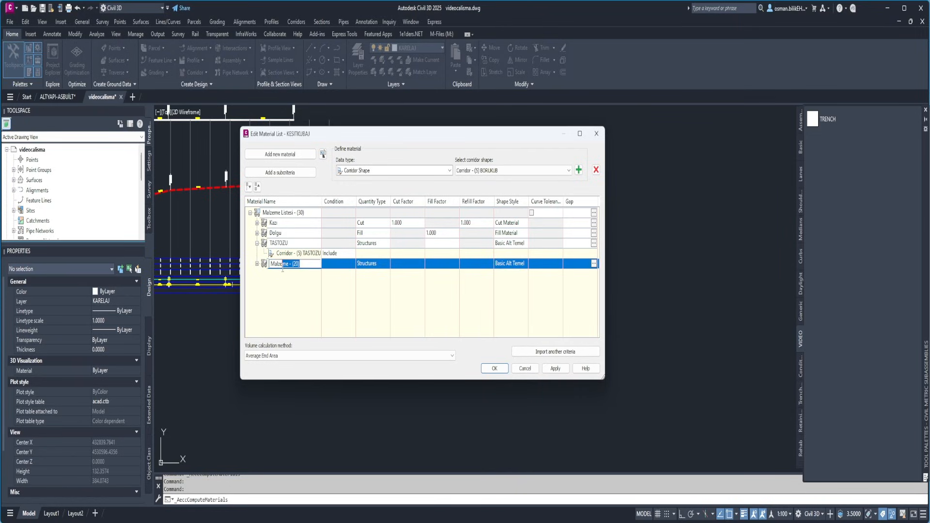
drag(282, 269, 259, 268)
click(264, 268)
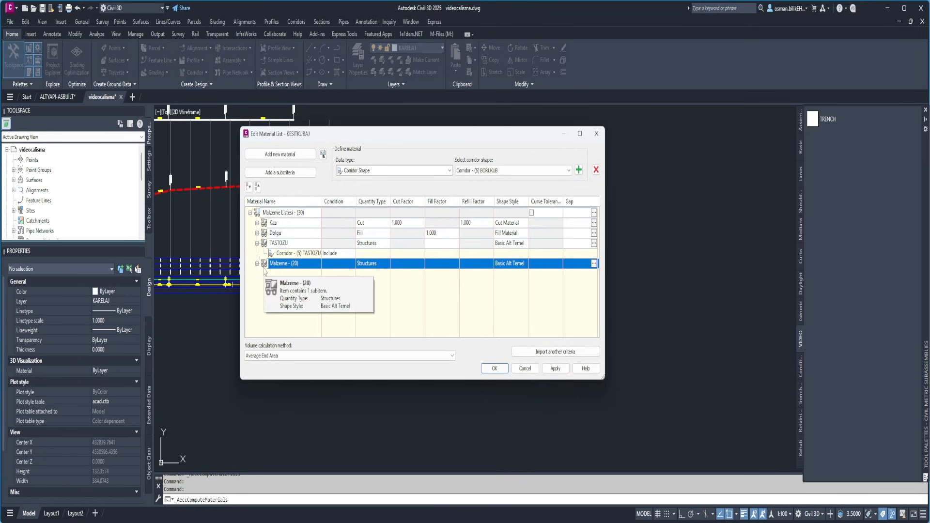
double_click(295, 263)
click(297, 263)
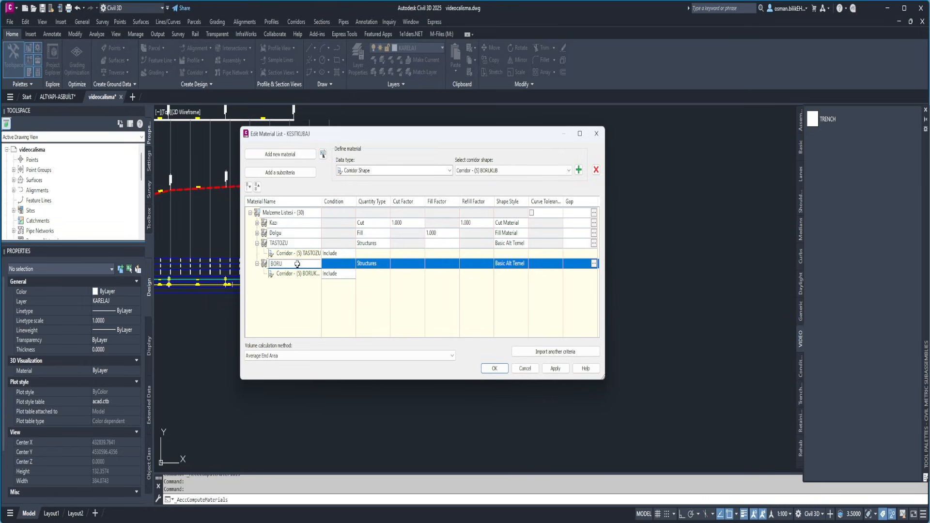
key(Return)
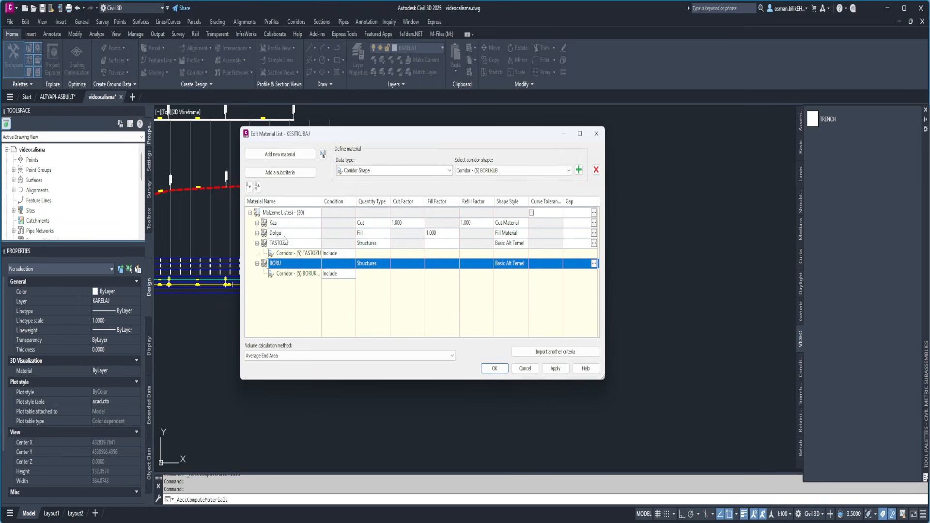
Add a third new material named KUM and set its quantity type to Structures
click(280, 154)
click(509, 172)
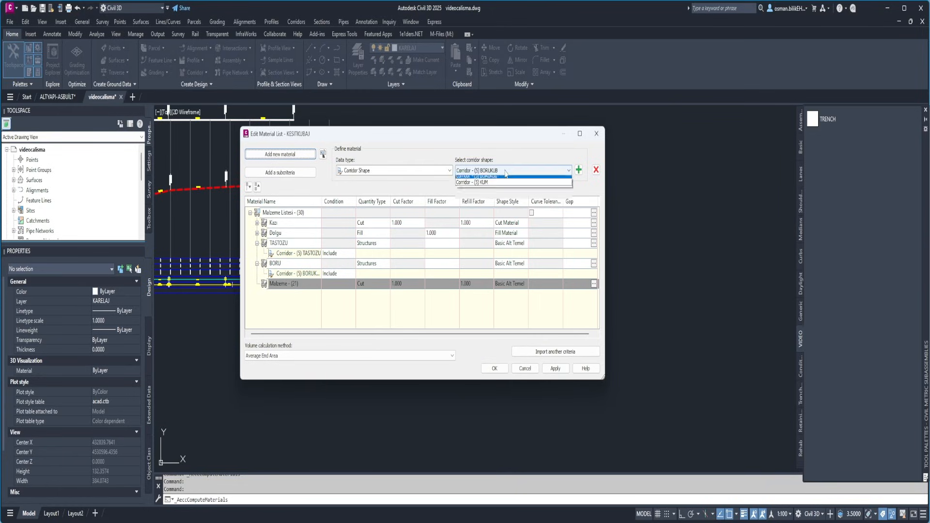
click(508, 173)
click(288, 283)
click(288, 283)
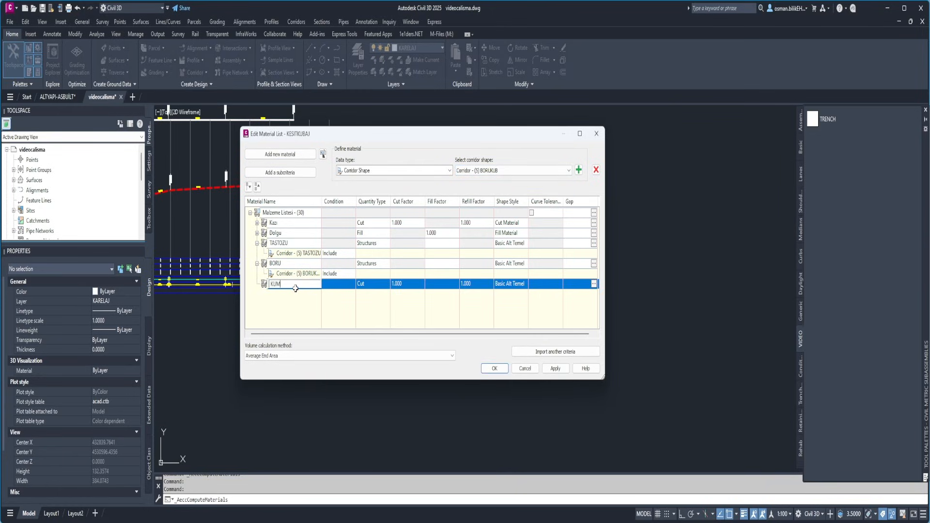
click(361, 285)
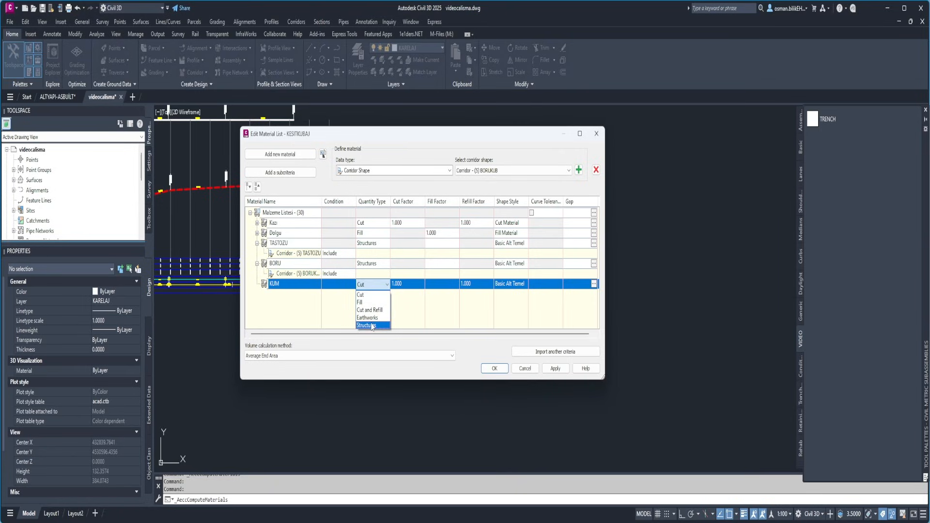
click(372, 328)
Include the corridor shape KUM in the KUM material and accept the edited material list
click(509, 170)
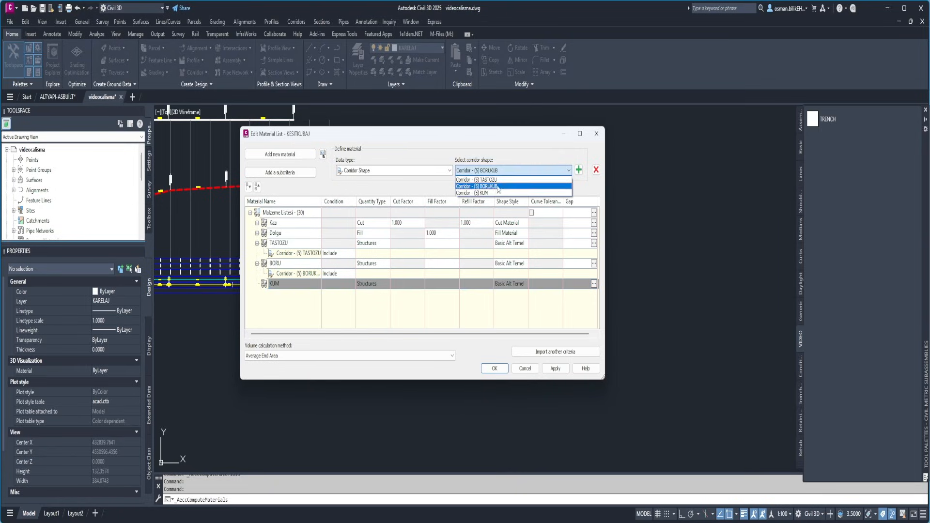
click(490, 198)
click(578, 169)
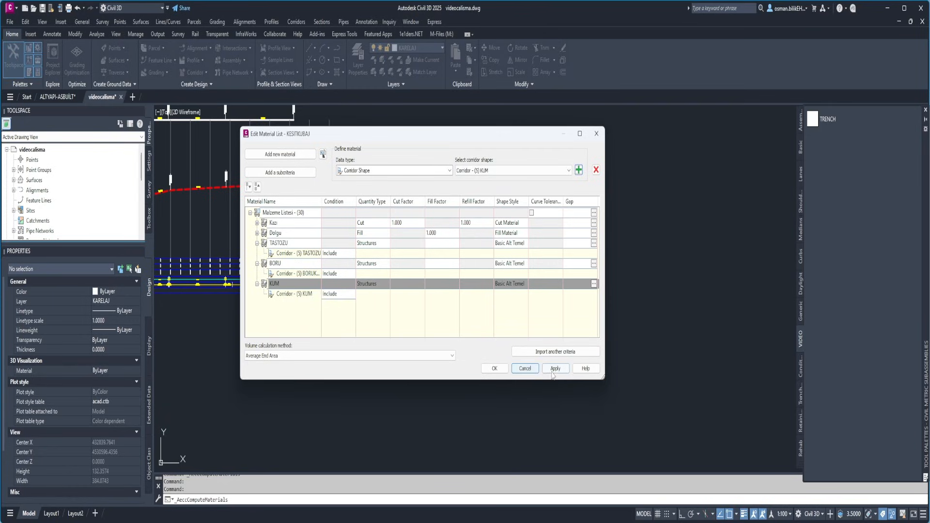
click(494, 369)
scroll(425, 290, down, 2)
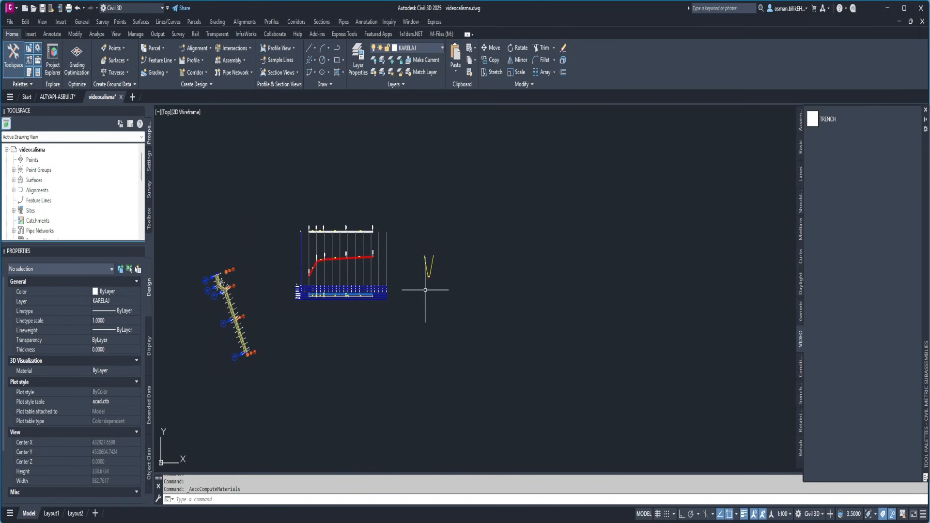
Start a material volume table for the guzergah alignment using the material list Malzeme Listesi - (30)
middle_drag(425, 290, 344, 267)
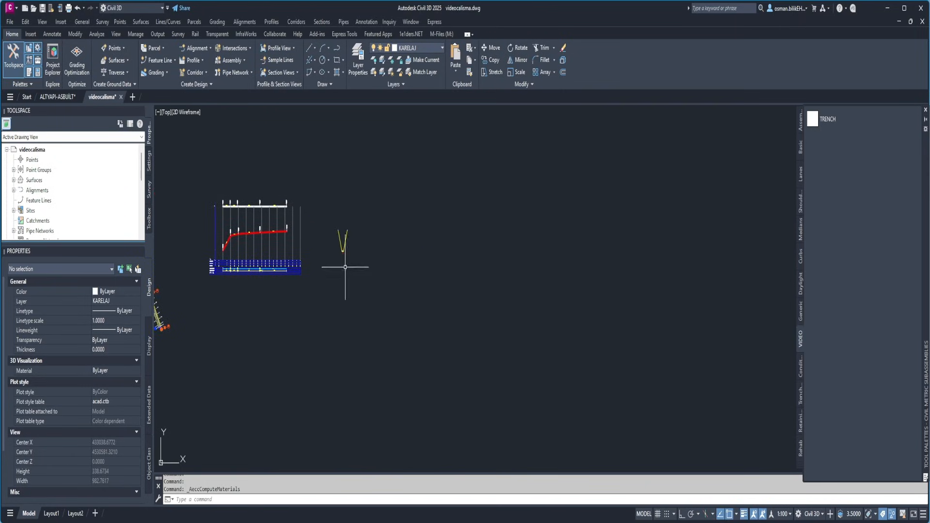
click(322, 22)
mouse_move(339, 133)
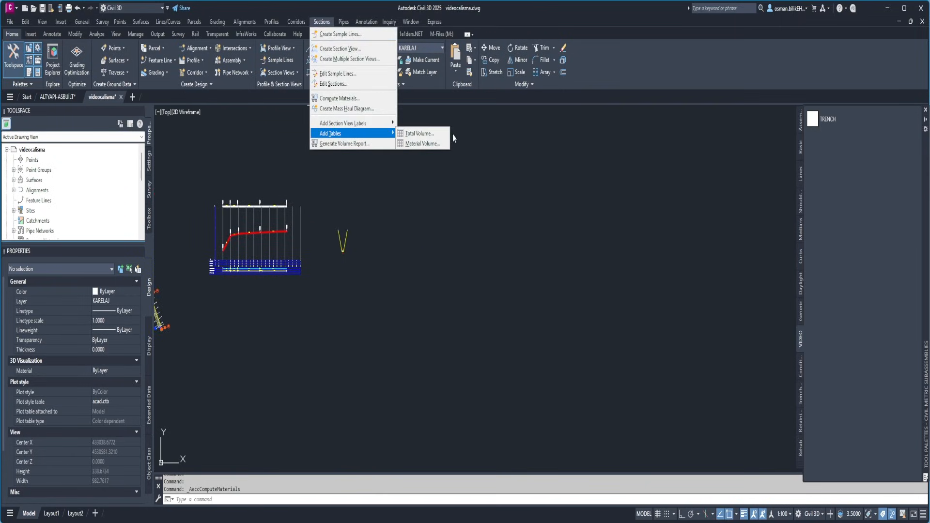
click(420, 143)
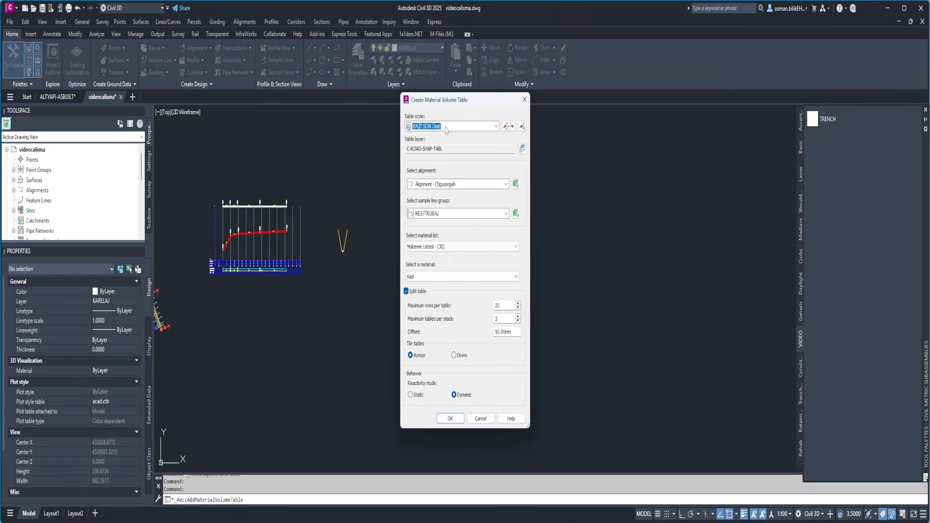
click(431, 183)
click(440, 194)
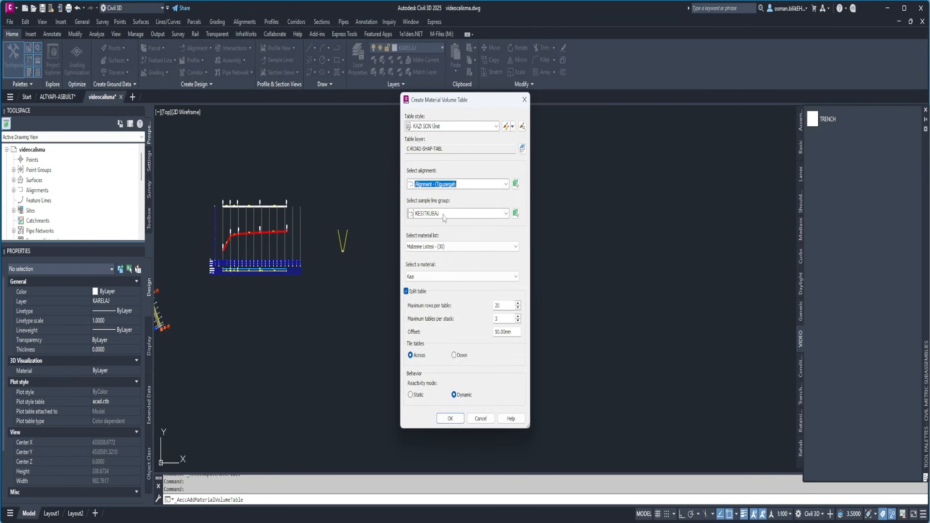
click(444, 247)
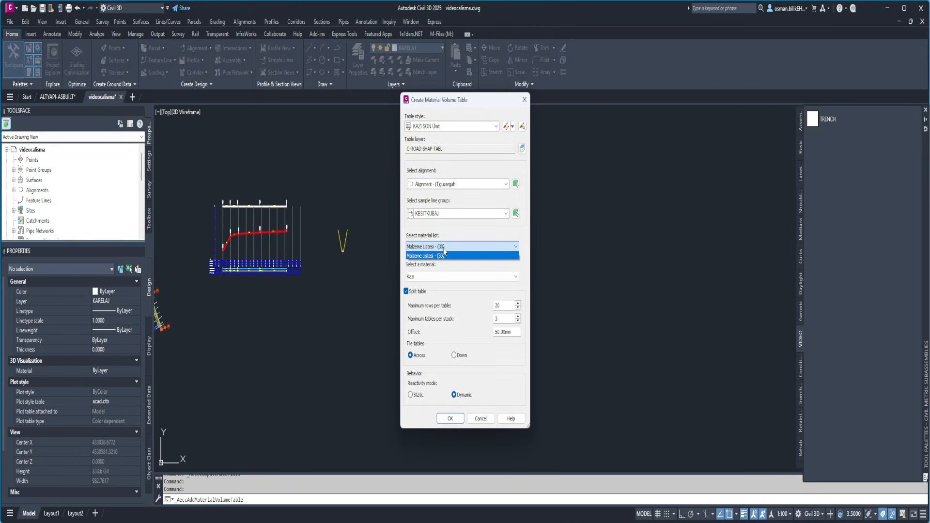
click(443, 255)
Choose TASTOZU as the table's material and place the volume table in the empty area beside the trench assembly
click(434, 276)
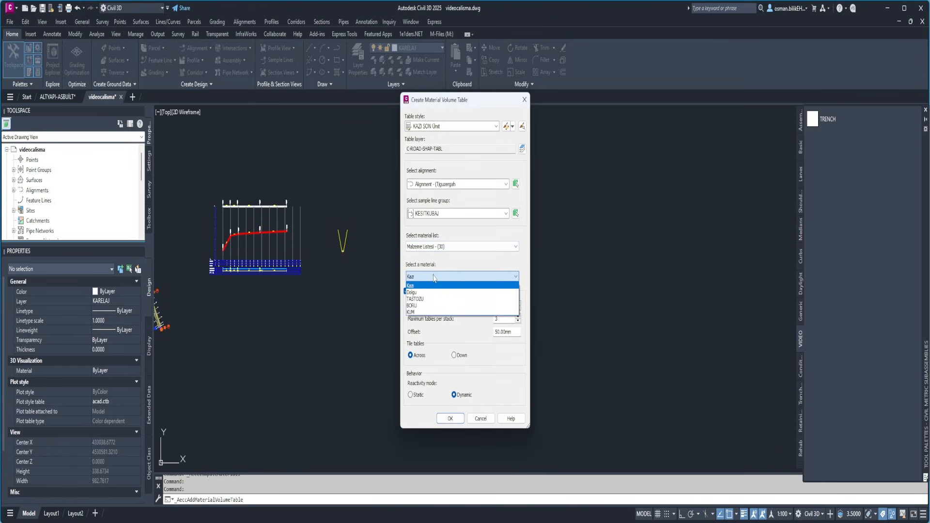
click(416, 299)
click(450, 419)
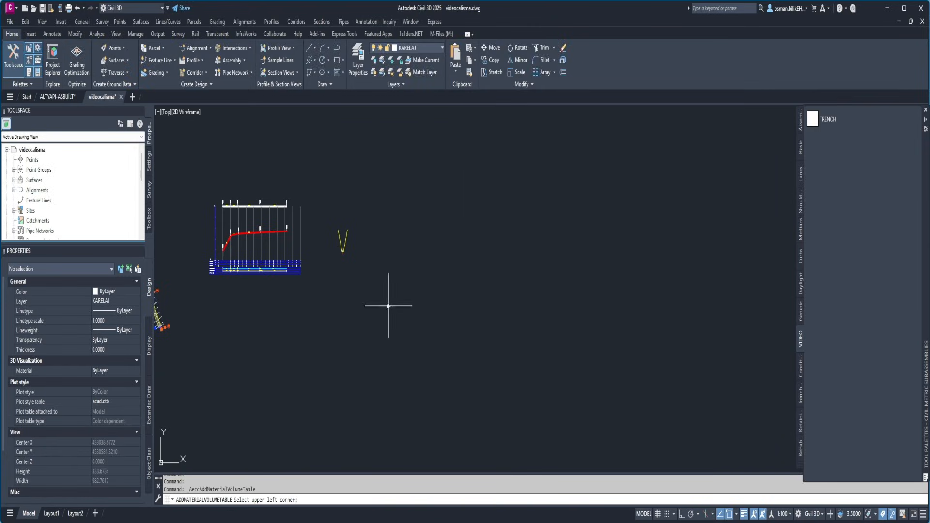
scroll(393, 242, up, 10)
scroll(474, 307, down, 2)
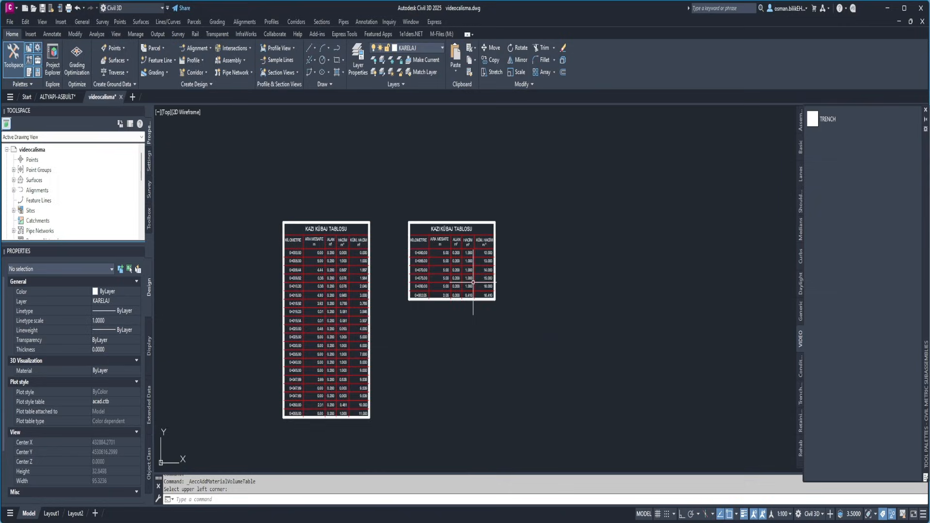
scroll(422, 308, up, 5)
scroll(355, 203, down, 5)
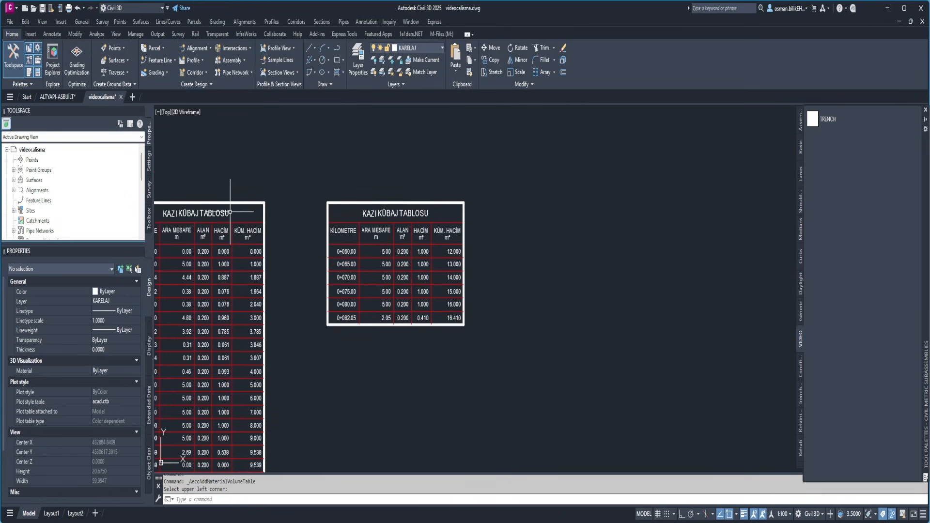
Create a material volume table for BORU and place it to the right of the TASTOZU tables
click(328, 23)
mouse_move(352, 132)
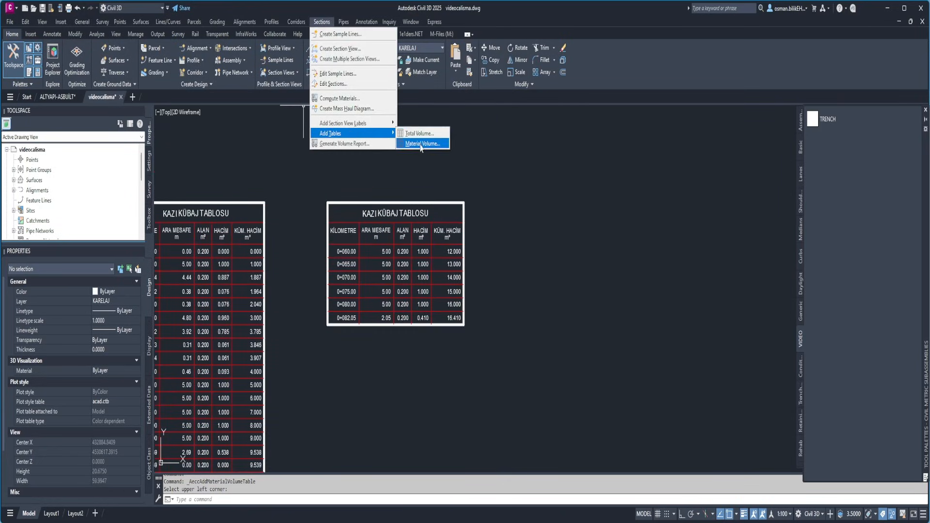
click(422, 143)
click(430, 277)
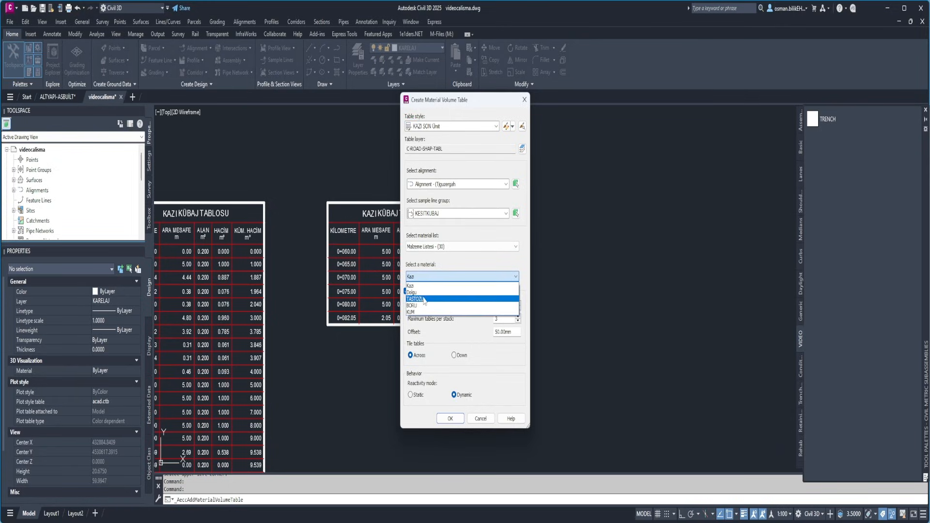
click(416, 306)
click(451, 418)
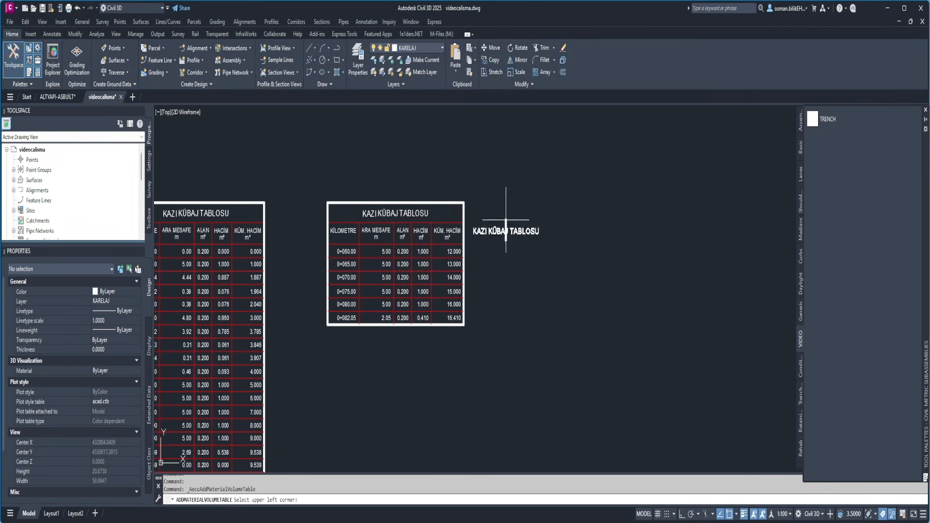
click(542, 188)
scroll(542, 188, down, 6)
scroll(498, 193, up, 10)
scroll(481, 257, down, 10)
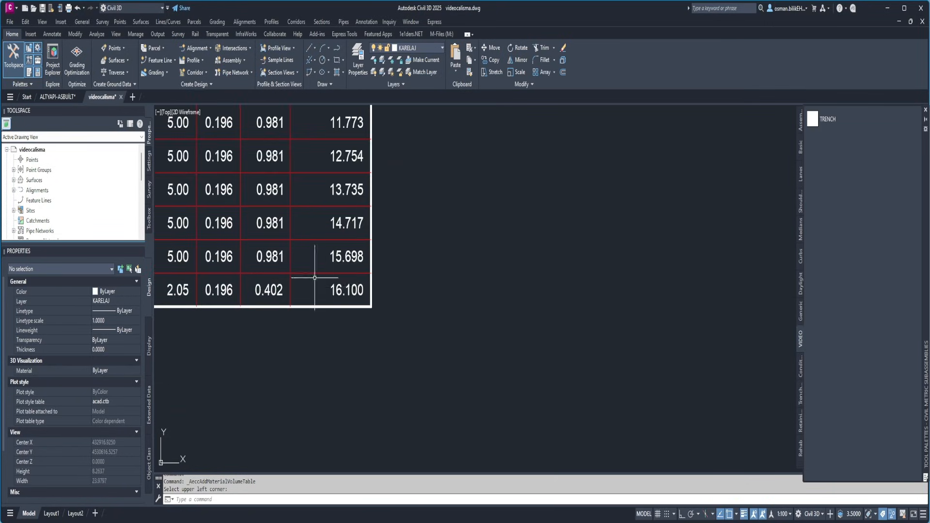
Create a material volume table for KUM from Malzeme Listesi - (30) and place it to the right of the BORU tables
scroll(315, 278, down, 8)
click(296, 23)
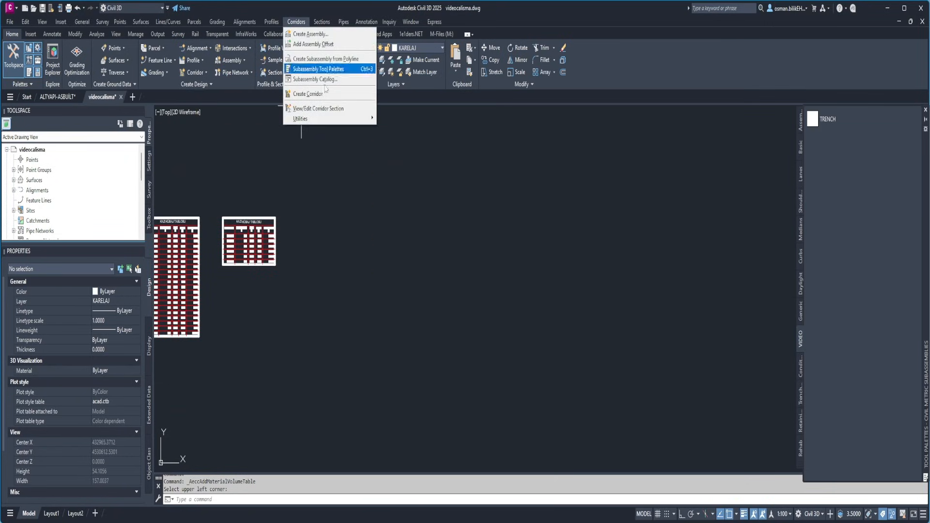
mouse_move(321, 22)
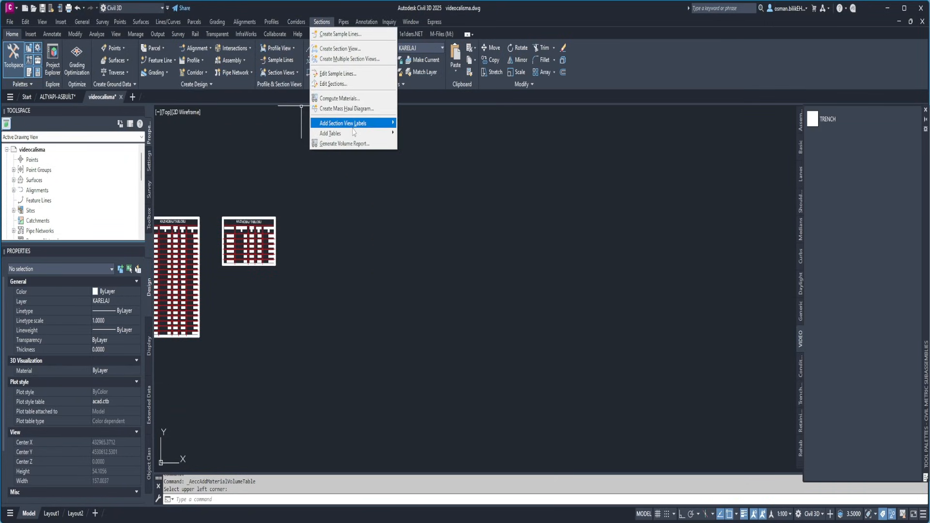
mouse_move(353, 133)
click(422, 144)
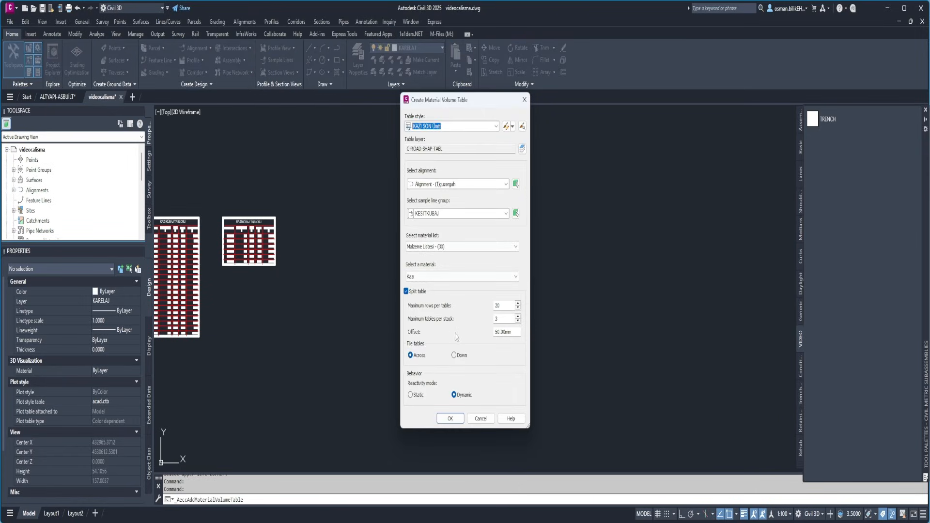
click(444, 246)
click(439, 255)
click(433, 276)
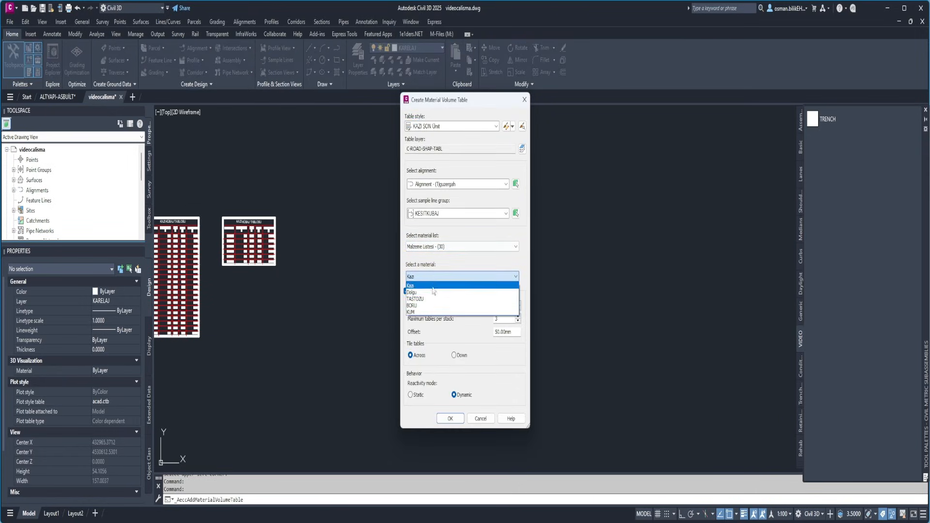
click(419, 312)
click(451, 419)
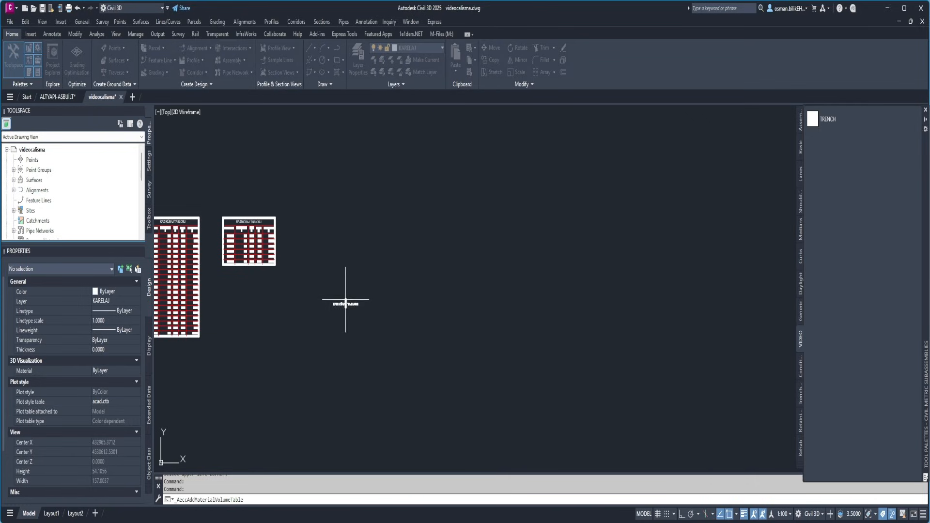
scroll(436, 243, up, 5)
scroll(426, 266, down, 8)
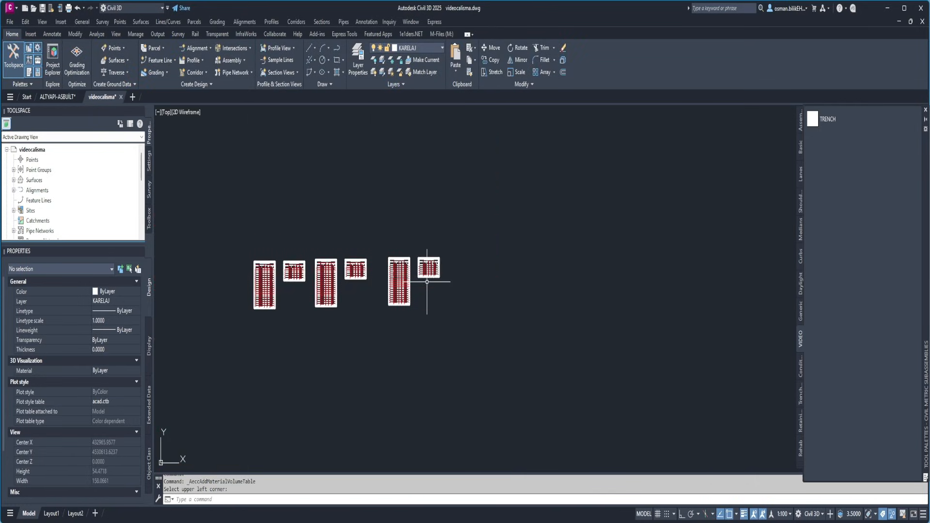
Examine the pipe and the surrounding layers at the bottom of the trench assembly
scroll(426, 266, up, 8)
scroll(435, 256, down, 10)
scroll(334, 310, up, 20)
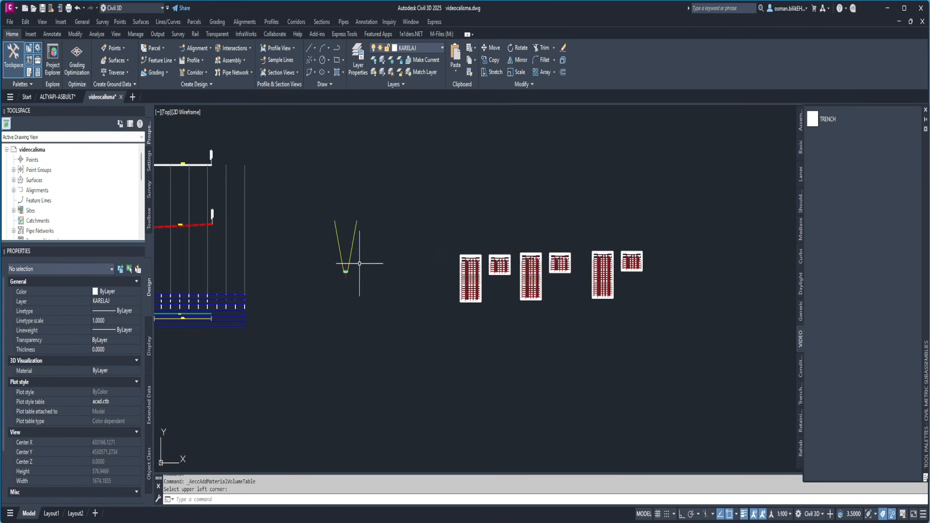
scroll(334, 320, down, 4)
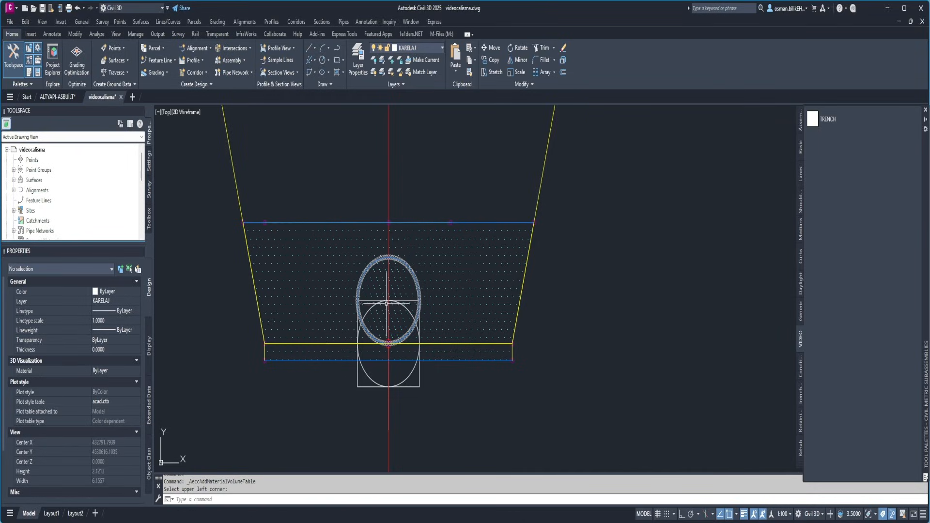
scroll(386, 271, down, 5)
scroll(438, 278, down, 6)
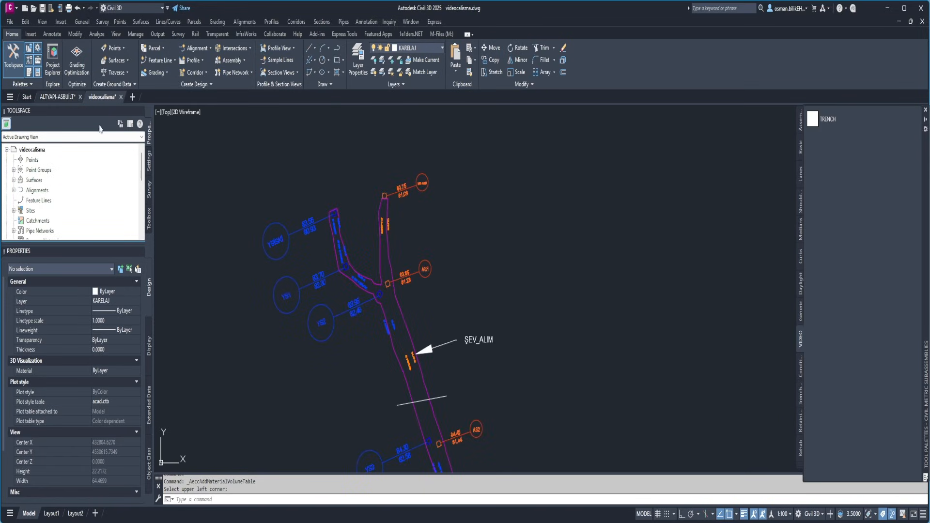
Switch to the ALTYAPI-ASBUILT drawing and export its lower slope surface şev_altı (1) to the desktop as LandXML file sevalti
key(ctrl+Tab)
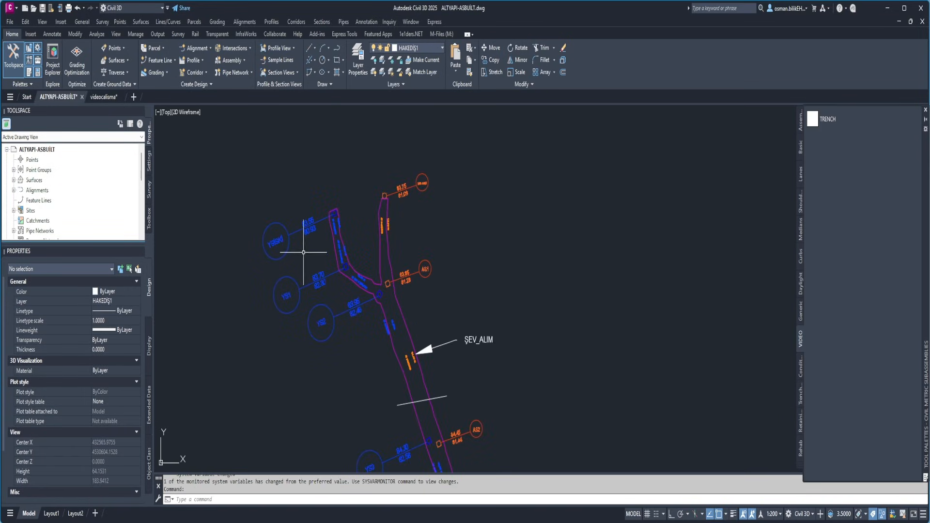
click(13, 180)
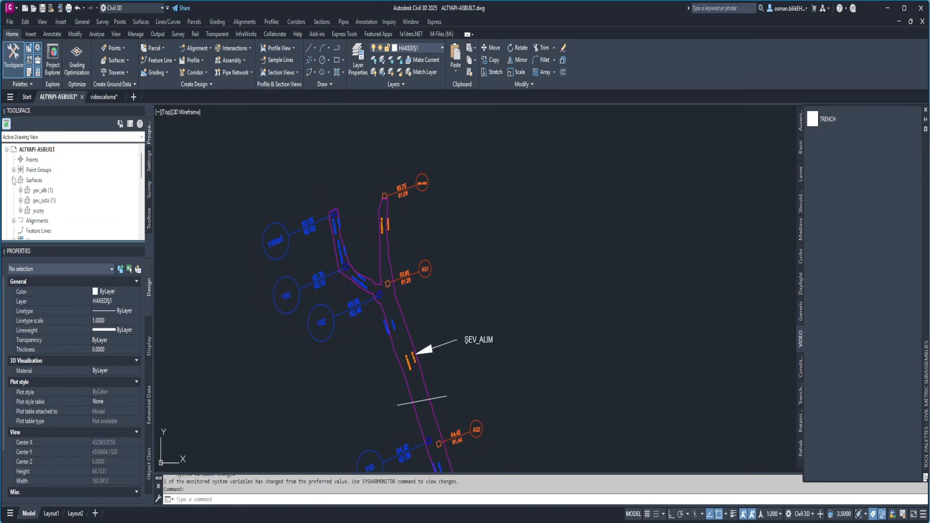
right_click(41, 190)
click(78, 393)
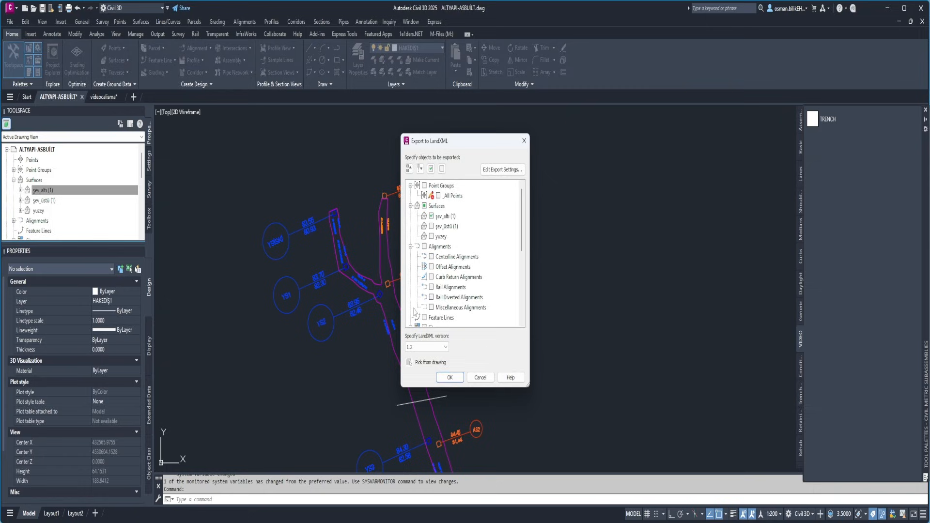
click(450, 378)
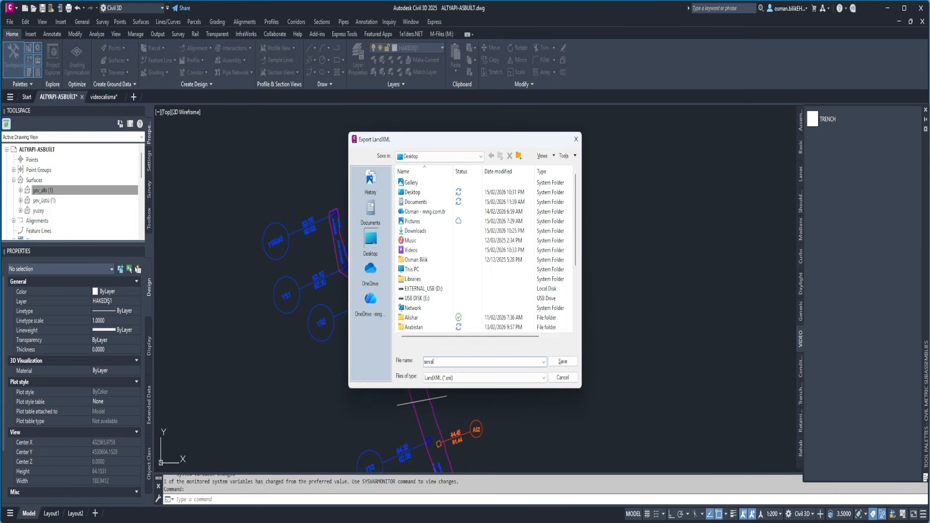
click(561, 361)
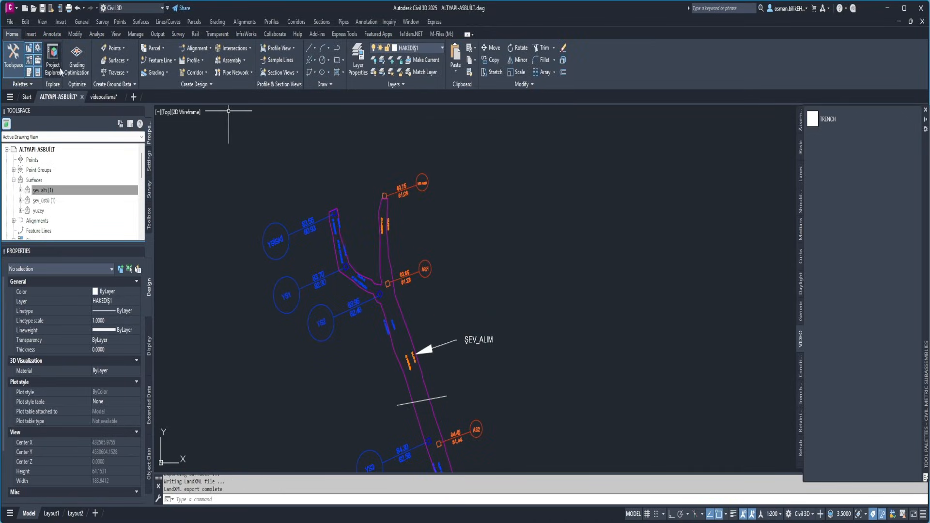
Return to the videocalisma drawing and import the LandXML file sevalti
click(104, 97)
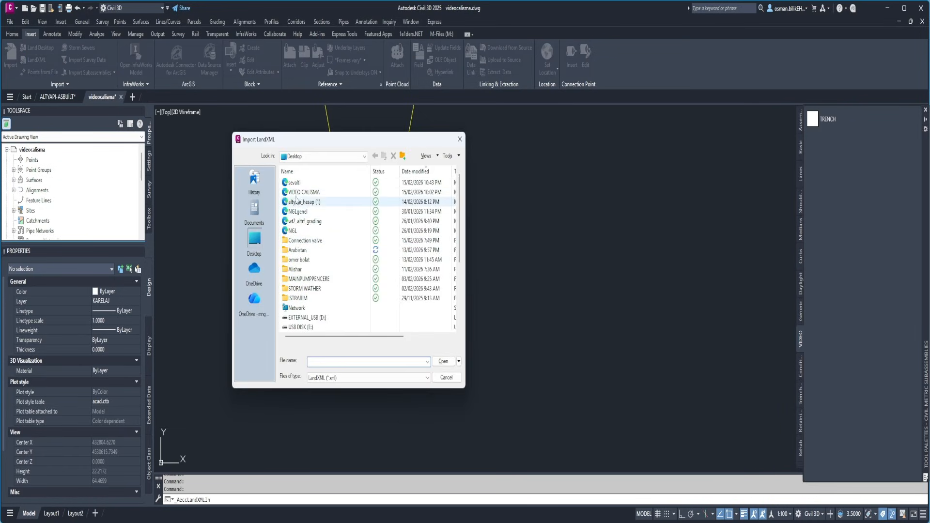
click(310, 183)
click(447, 364)
click(352, 344)
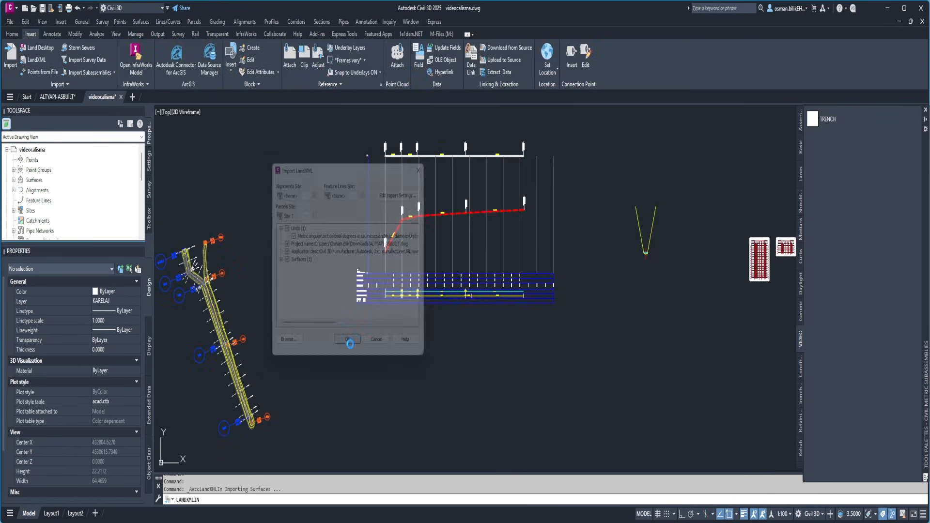
scroll(277, 292, down, 2)
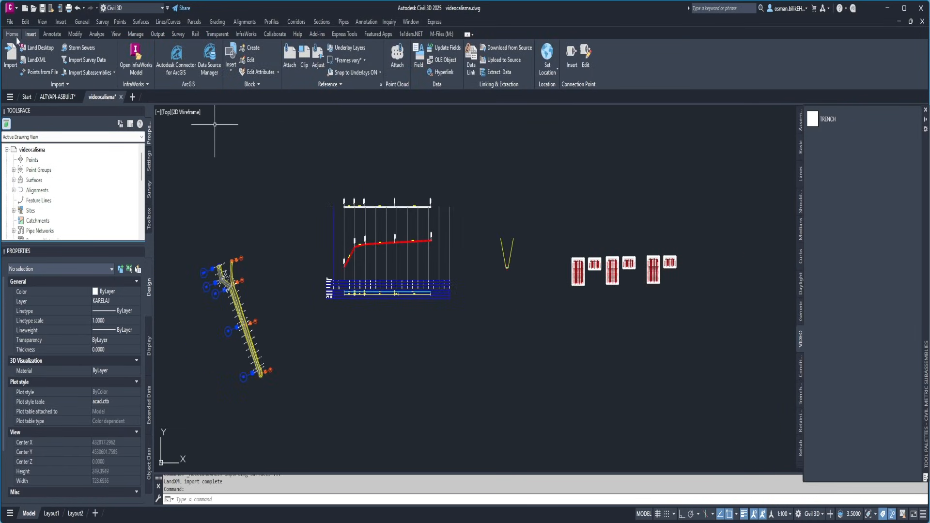
Start a new TIN volume surface in the volumes dashboard and name it genel kazi
click(15, 36)
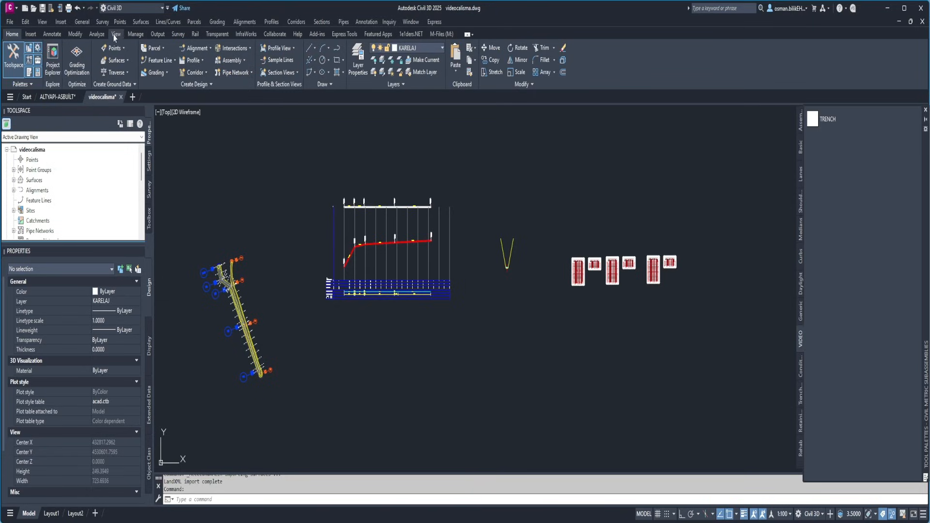
click(97, 34)
click(220, 56)
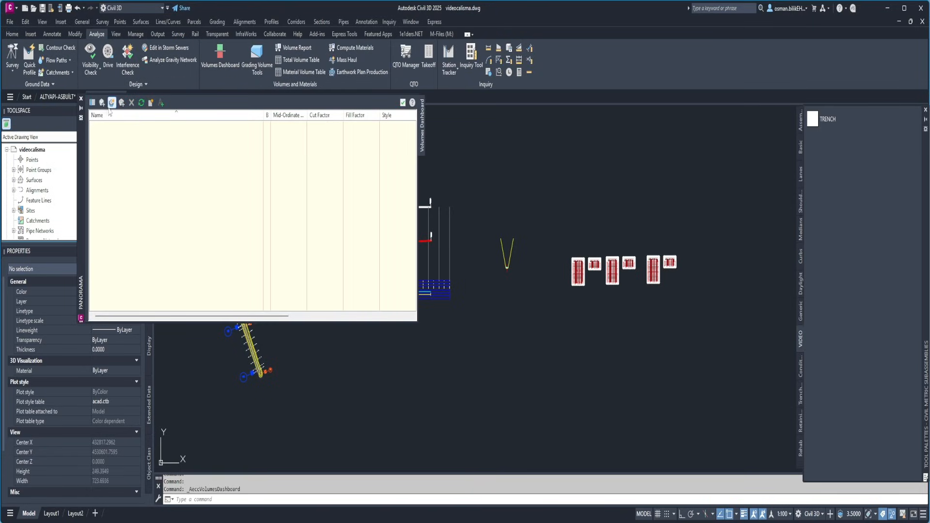
click(112, 103)
click(202, 217)
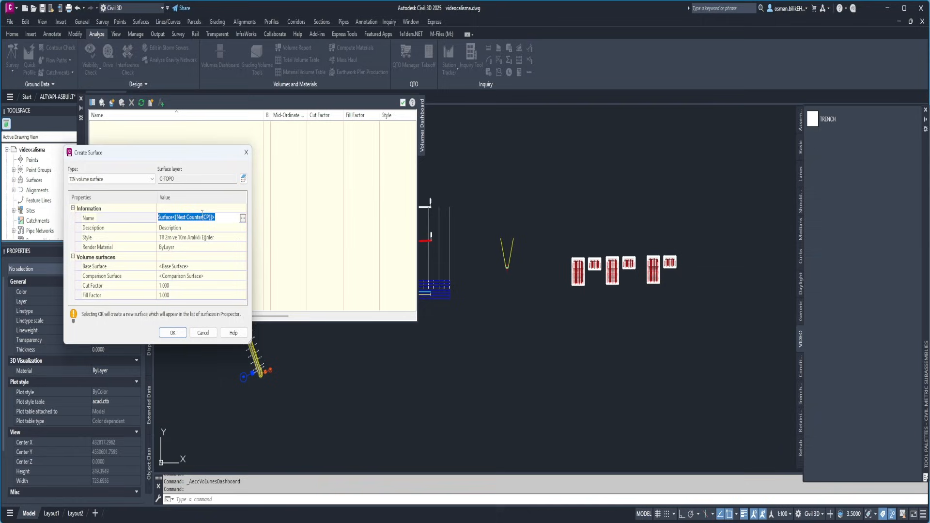
text(genel kazi)
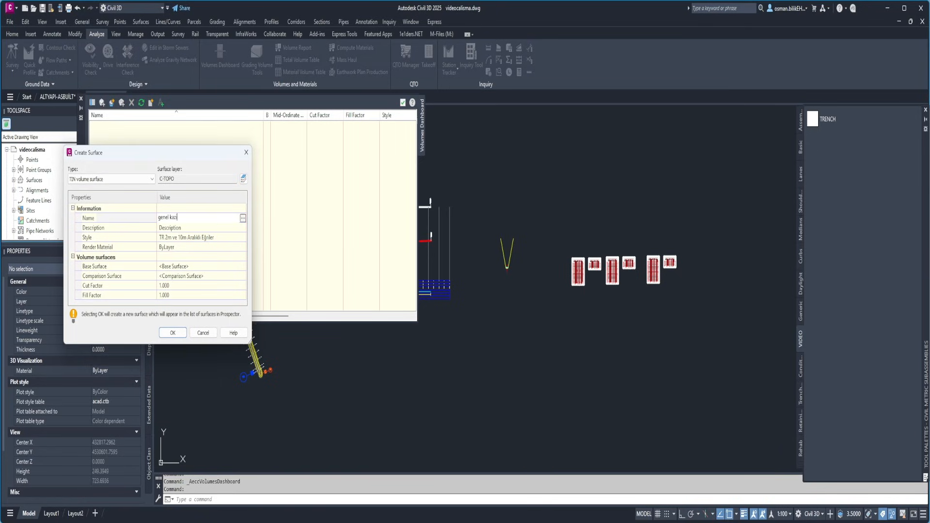
Set yuzey as the base surface and şev_altı (1) as the comparison surface, and create the volume surface
click(193, 266)
click(242, 267)
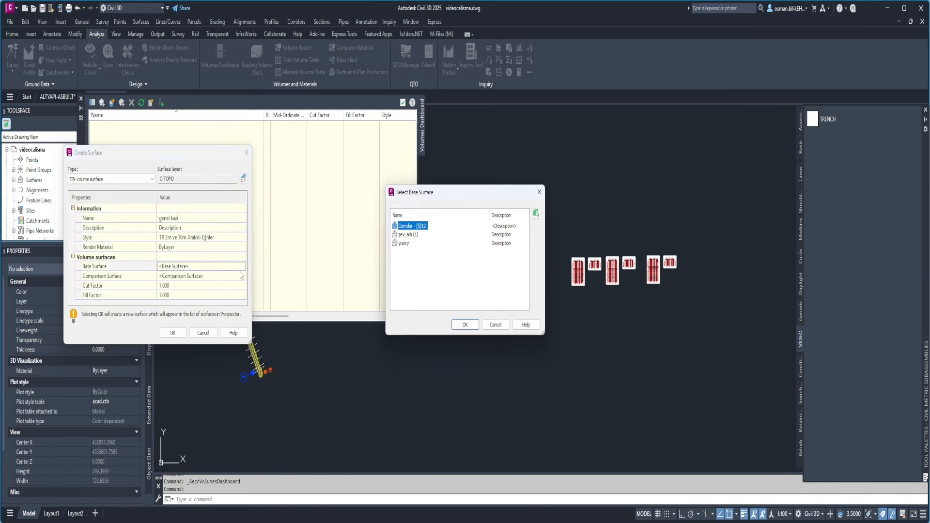
click(404, 243)
click(464, 324)
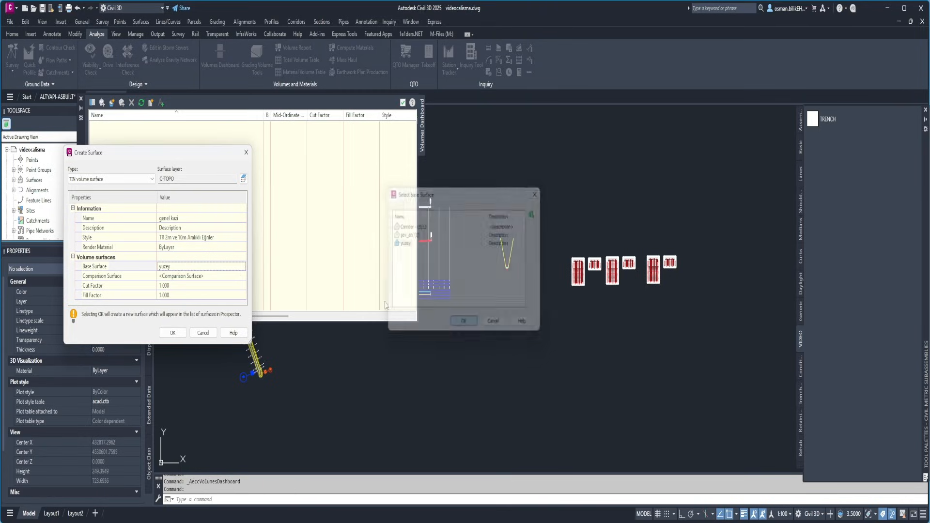
click(240, 277)
click(243, 276)
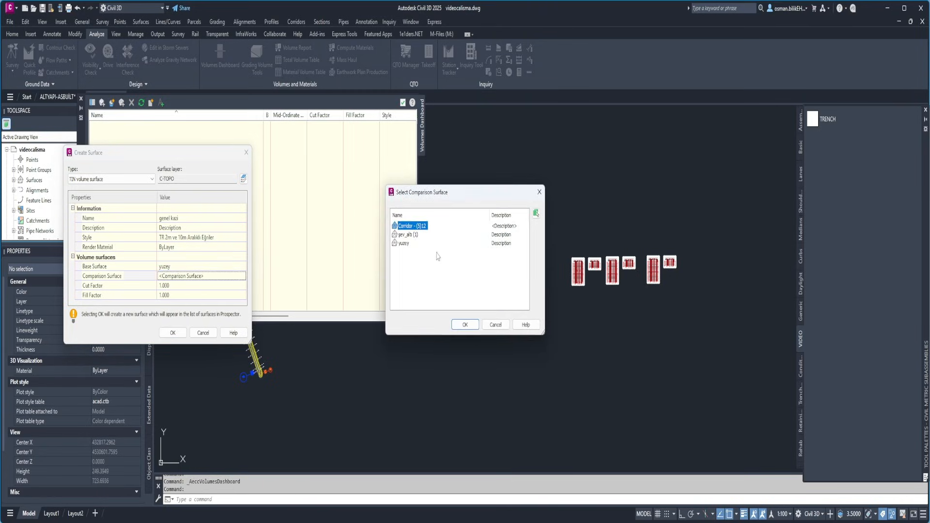
click(408, 235)
click(465, 325)
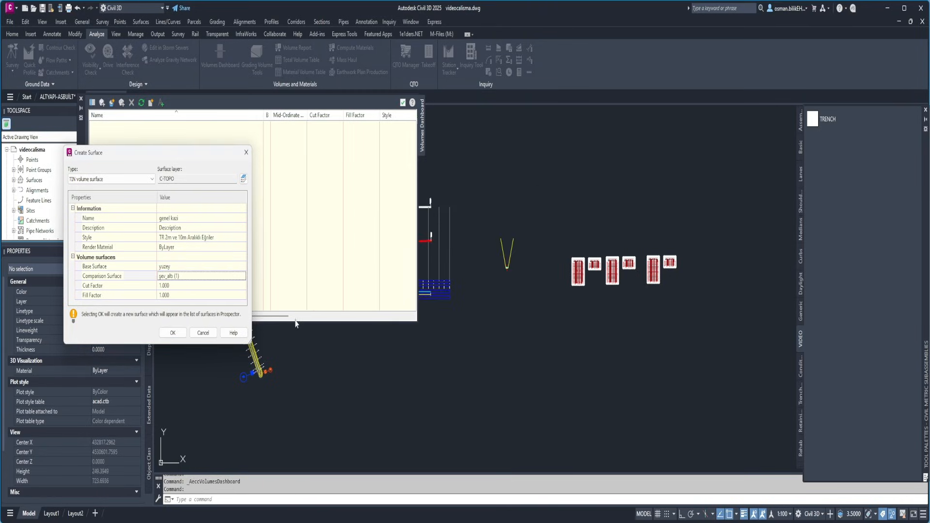
click(173, 333)
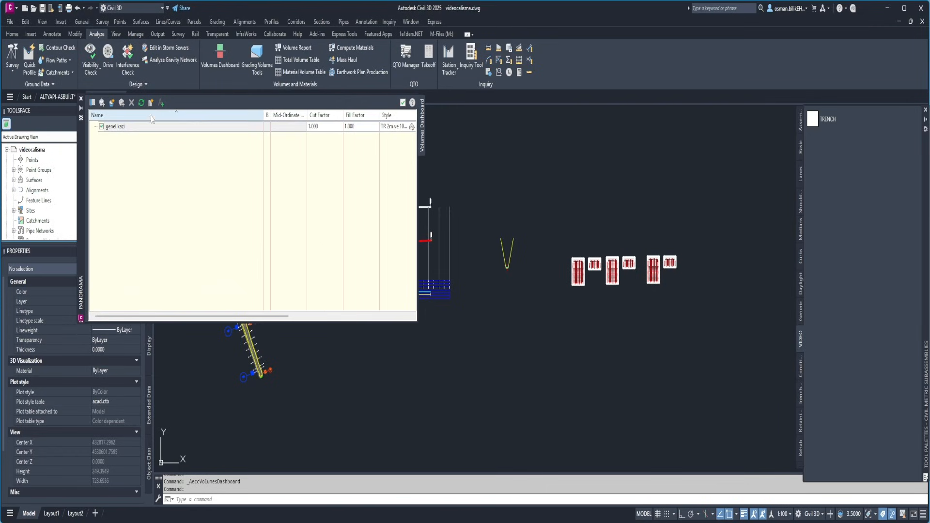
Insert the cut/fill summary of genel kazi into the drawing above the material volume tables and close the volumes dashboard
click(161, 102)
scroll(450, 358, down, 3)
click(479, 236)
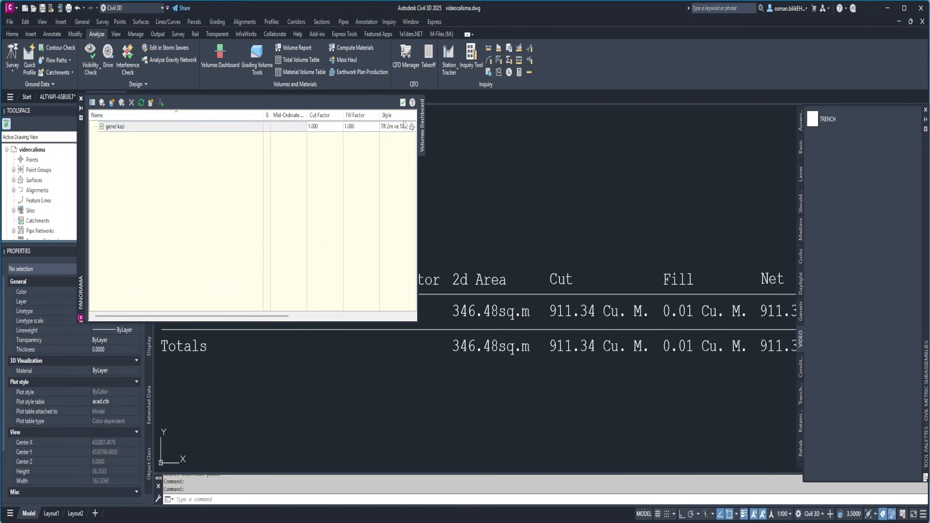
click(403, 103)
Examine the trench assembly's slopes and the layers around the pipe at its bottom
scroll(467, 224, down, 5)
middle_drag(421, 411, 381, 278)
scroll(341, 341, up, 6)
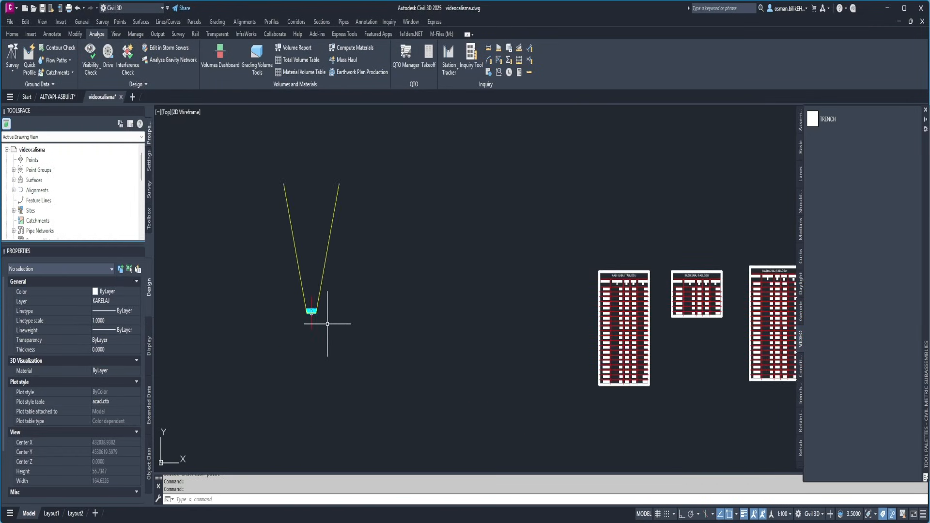
scroll(320, 318, down, 4)
middle_drag(316, 314, 393, 295)
scroll(394, 295, up, 8)
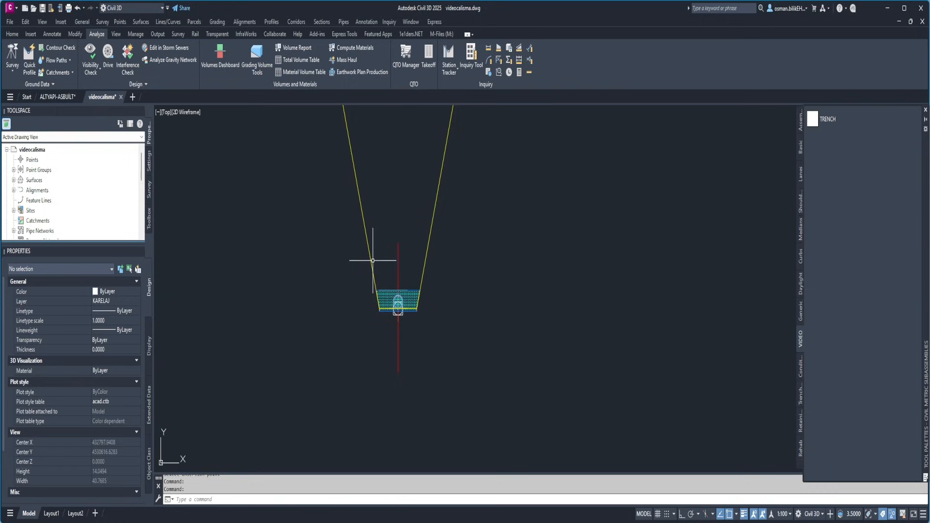
scroll(377, 298, up, 4)
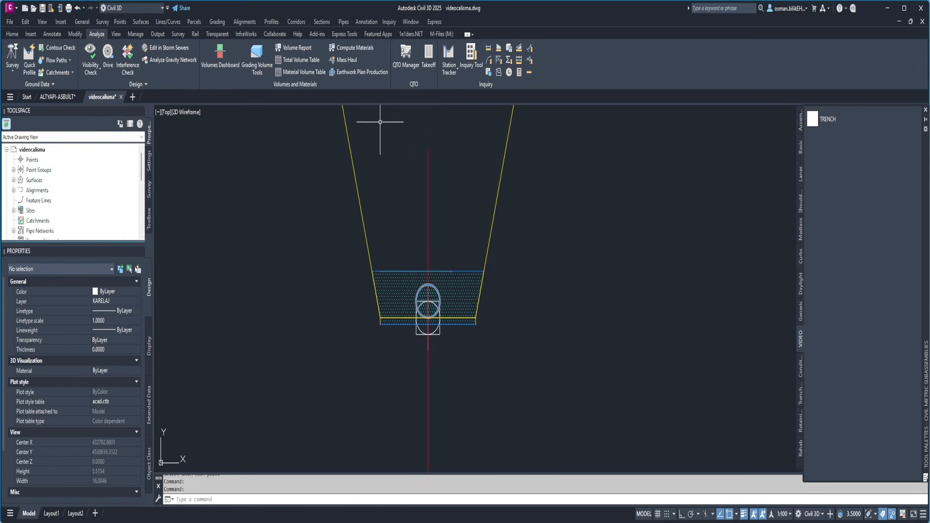
scroll(241, 293, down, 10)
scroll(241, 293, down, 4)
Review the cut volume in the inserted cut/fill summary and compare it with the trench assembly's layers
scroll(363, 199, up, 12)
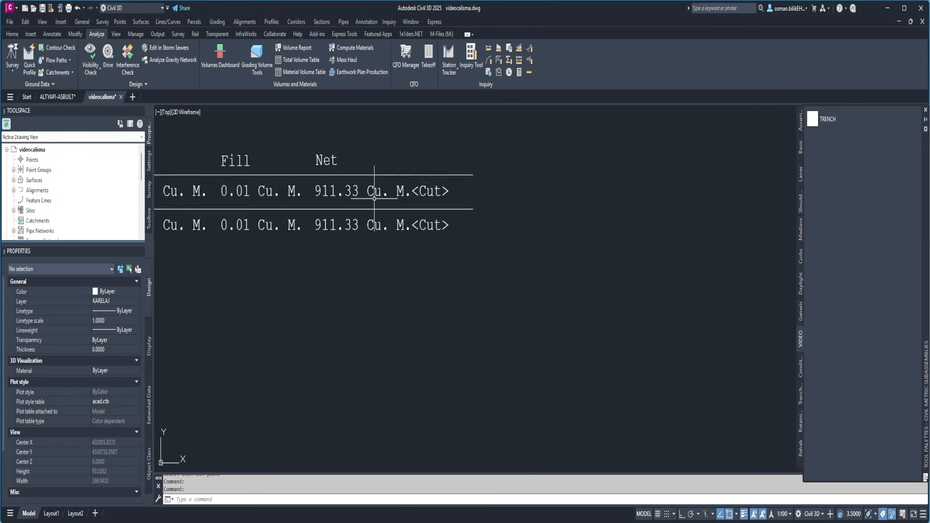
middle_drag(194, 209, 419, 215)
scroll(340, 193, down, 10)
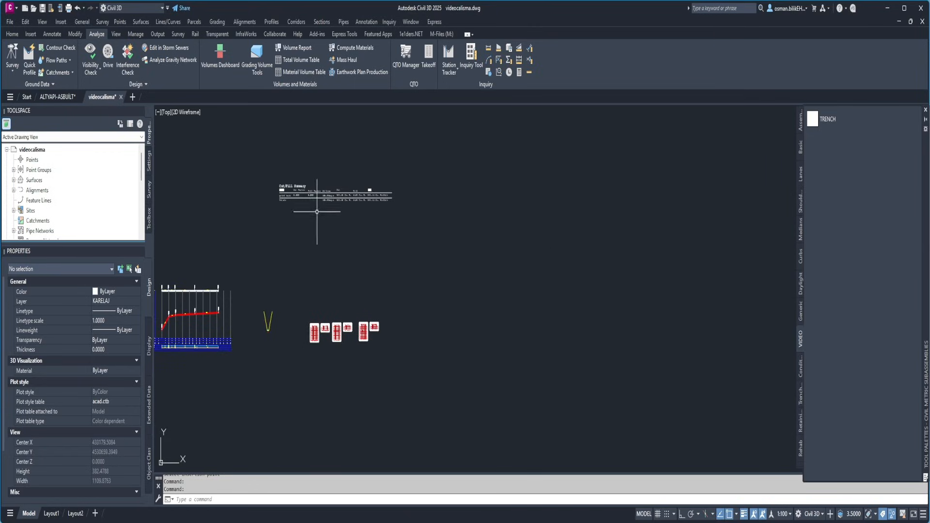
scroll(336, 194, up, 10)
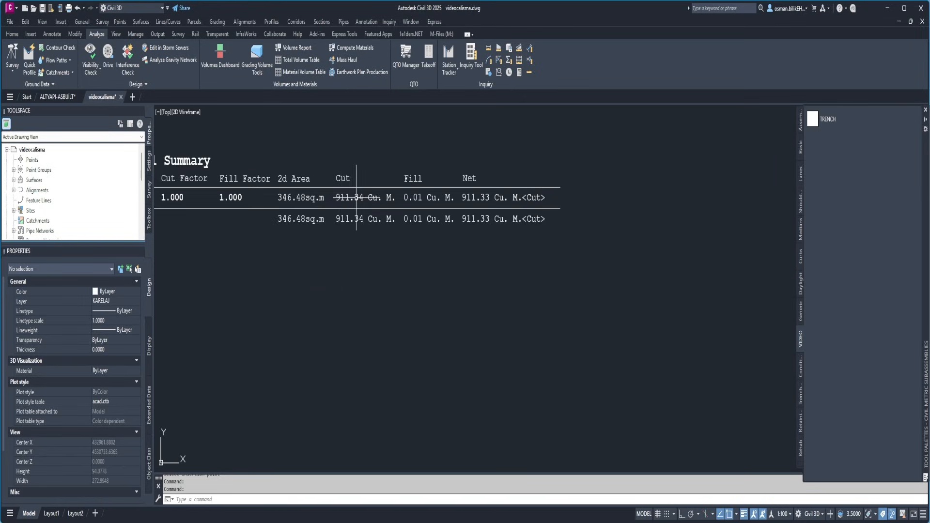
scroll(336, 195, down, 10)
scroll(260, 326, up, 4)
scroll(260, 325, up, 8)
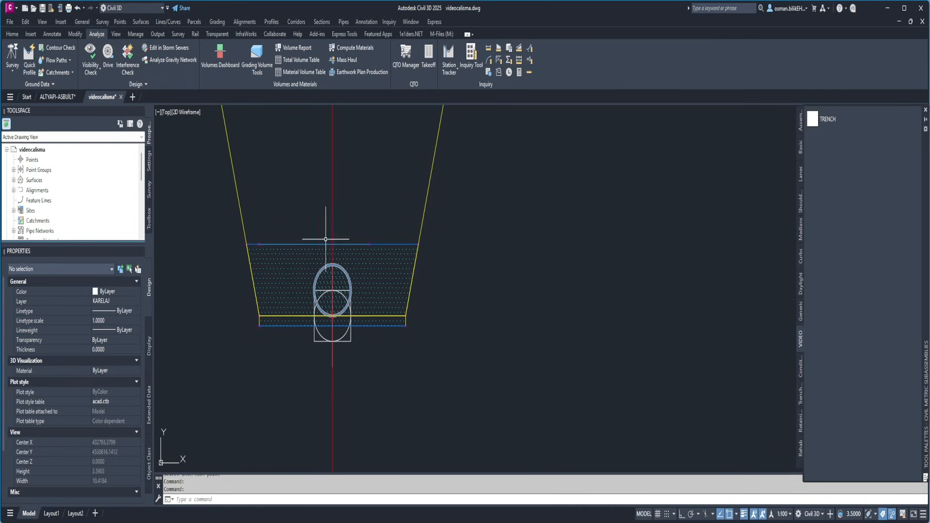
scroll(332, 257, down, 8)
scroll(329, 263, down, 6)
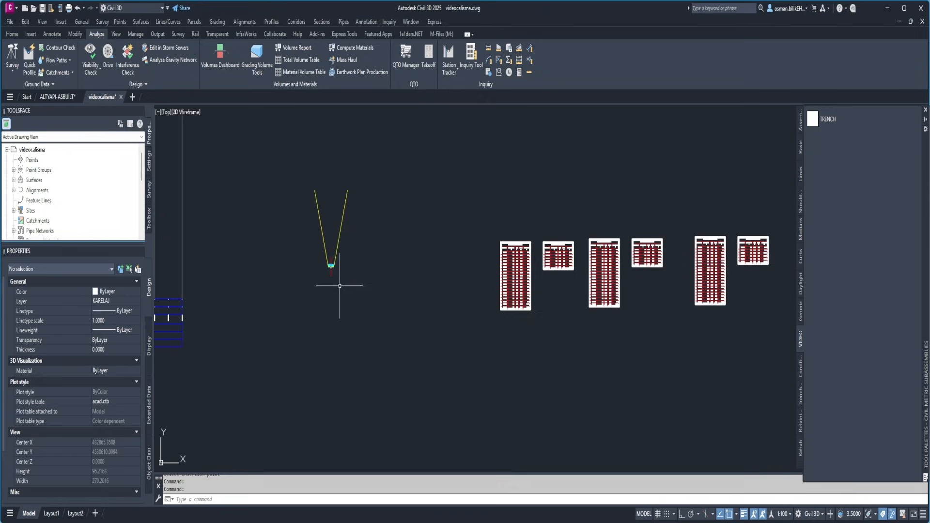
click(826, 120)
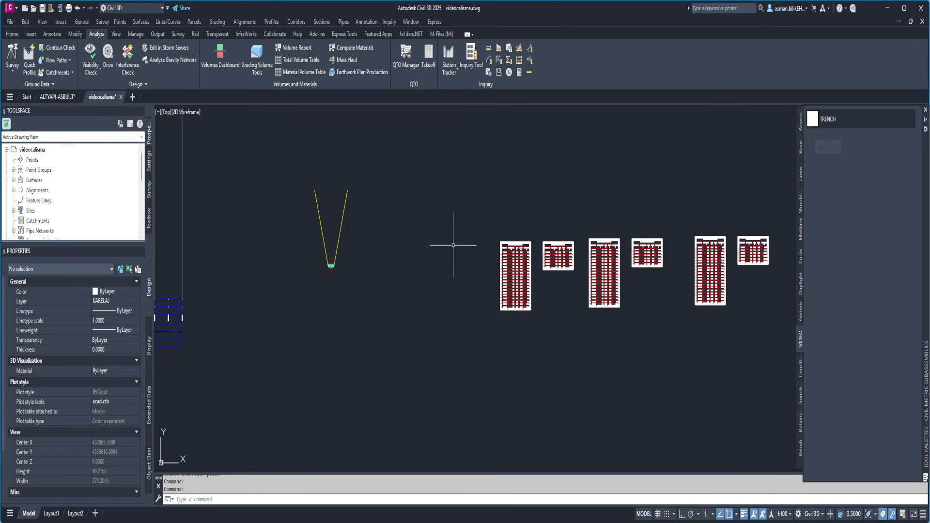